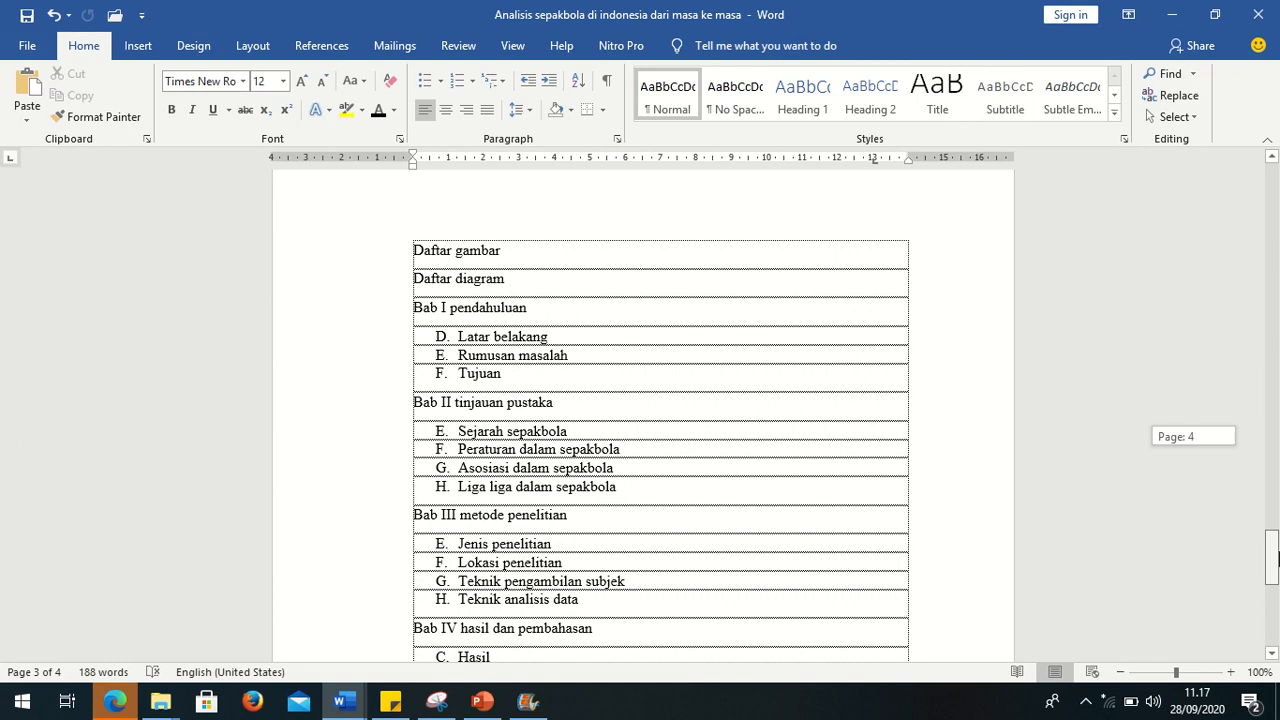
Enter page number iii for the Daftar Isi entry in the table of contents
left_click_drag(1274, 558, 1273, 428)
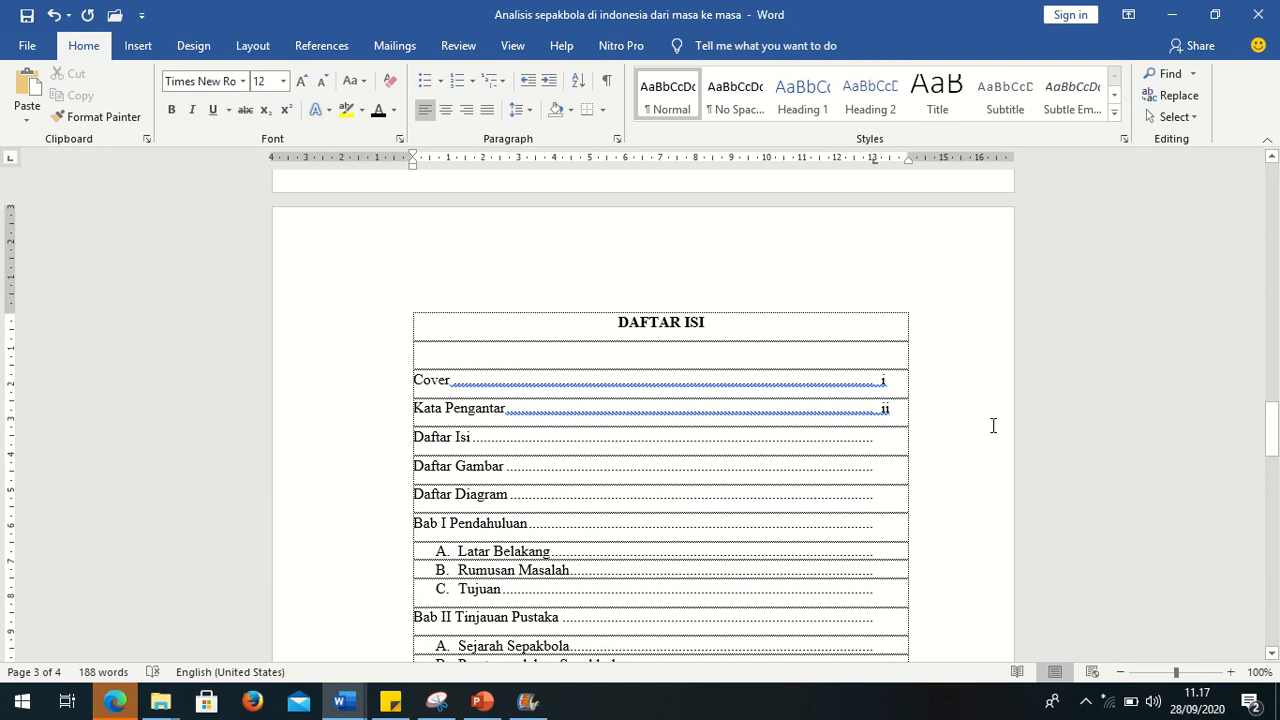
type("iii")
left_click(897, 468)
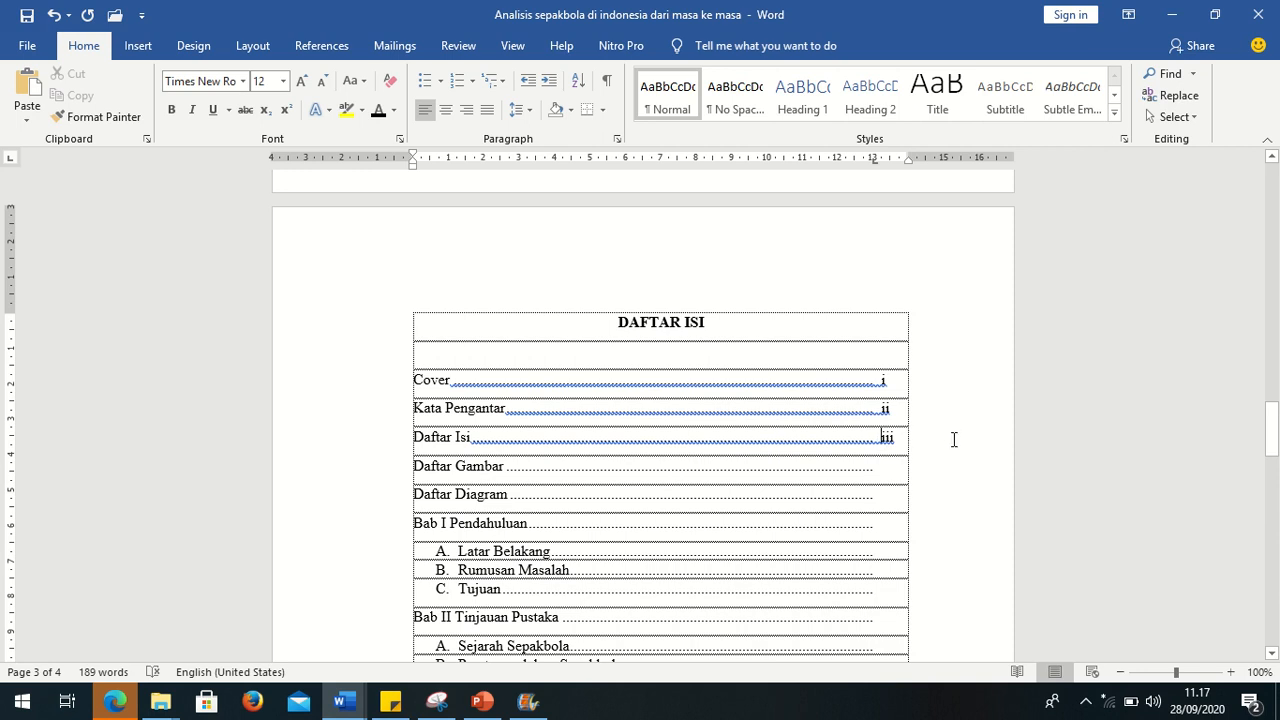
Remove the extra spaces before the page numbers of Daftar Isi, Kata Pengantar and Cover
key("BackSpace")
key("BackSpace")
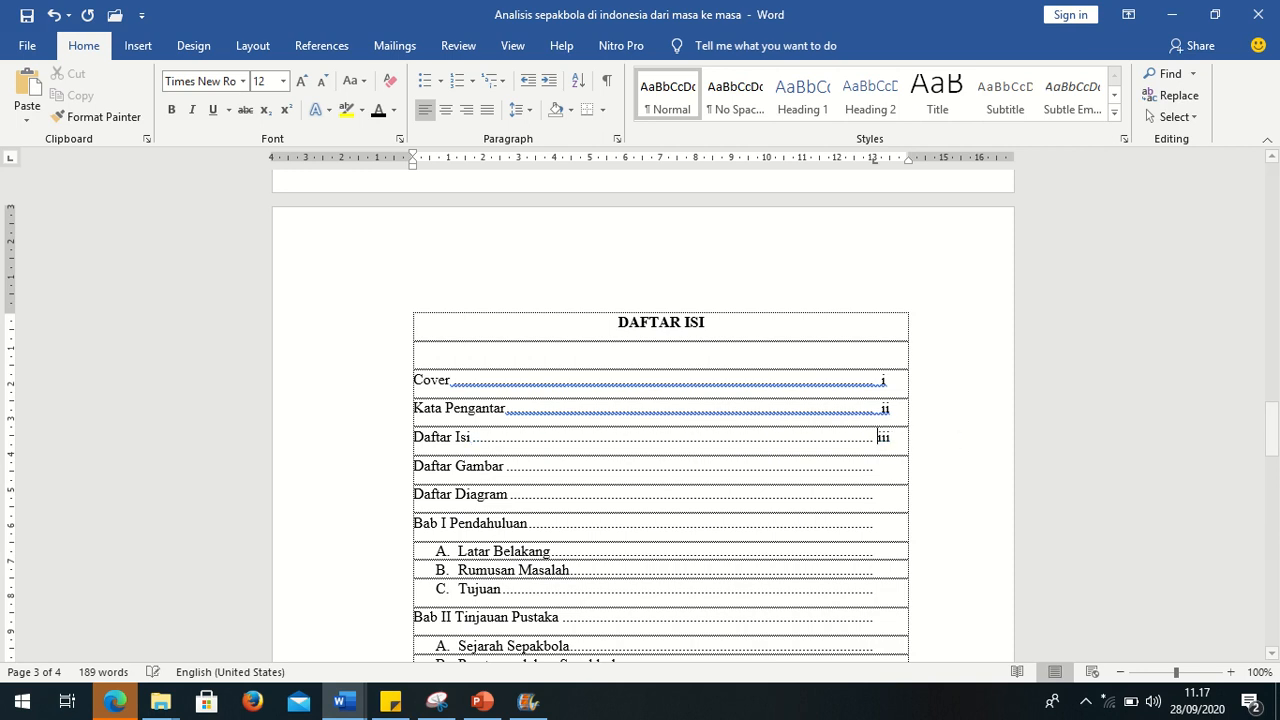
left_click(881, 412)
key("BackSpace")
key("BackSpace")
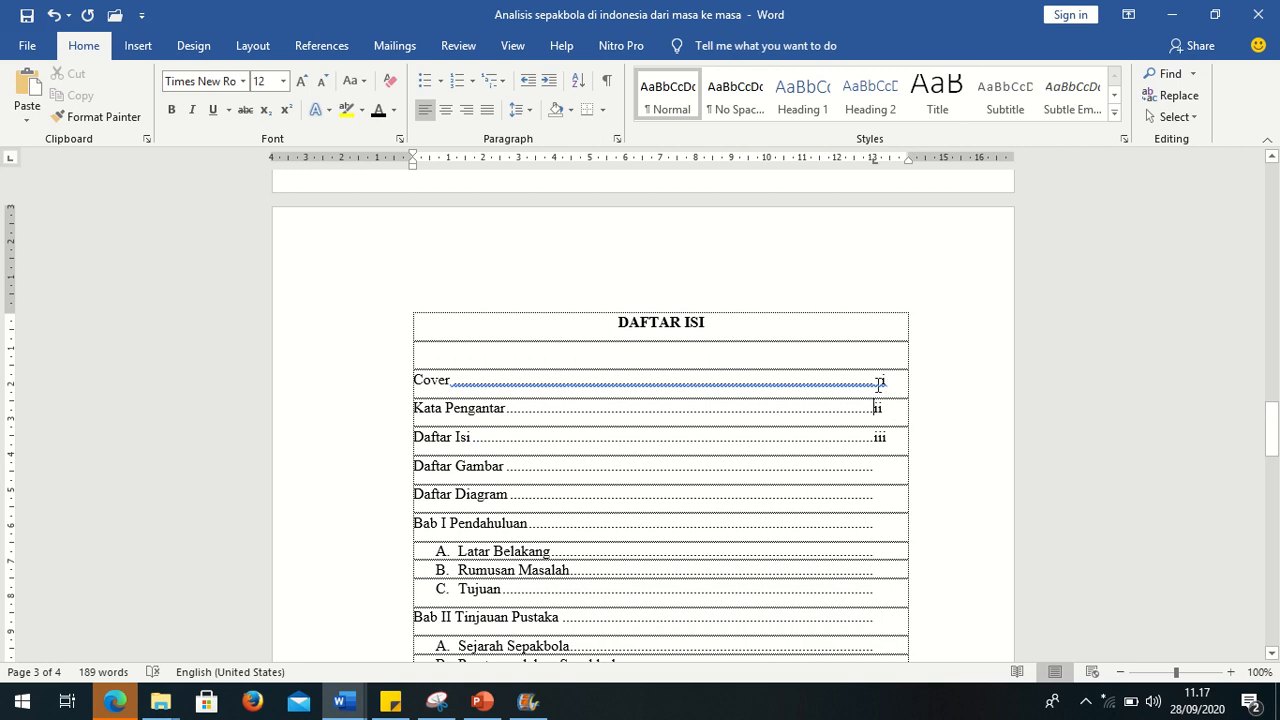
left_click(881, 381)
key("BackSpace")
key("BackSpace")
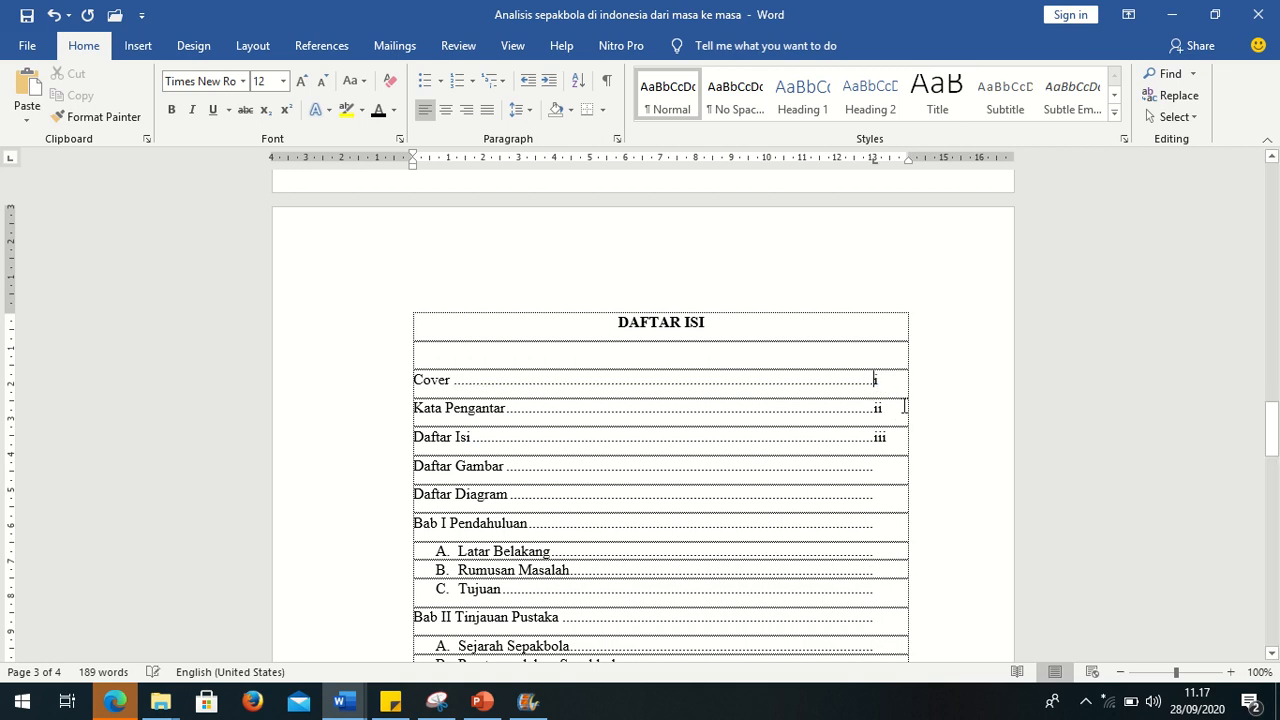
Enter page numbers iv for Daftar Gambar, v for Daftar Diagram, 1 for Bab I and Latar Belakang, 2 for Rumusan Masalah and 3 for Tujuan
left_click(900, 463)
type("iv")
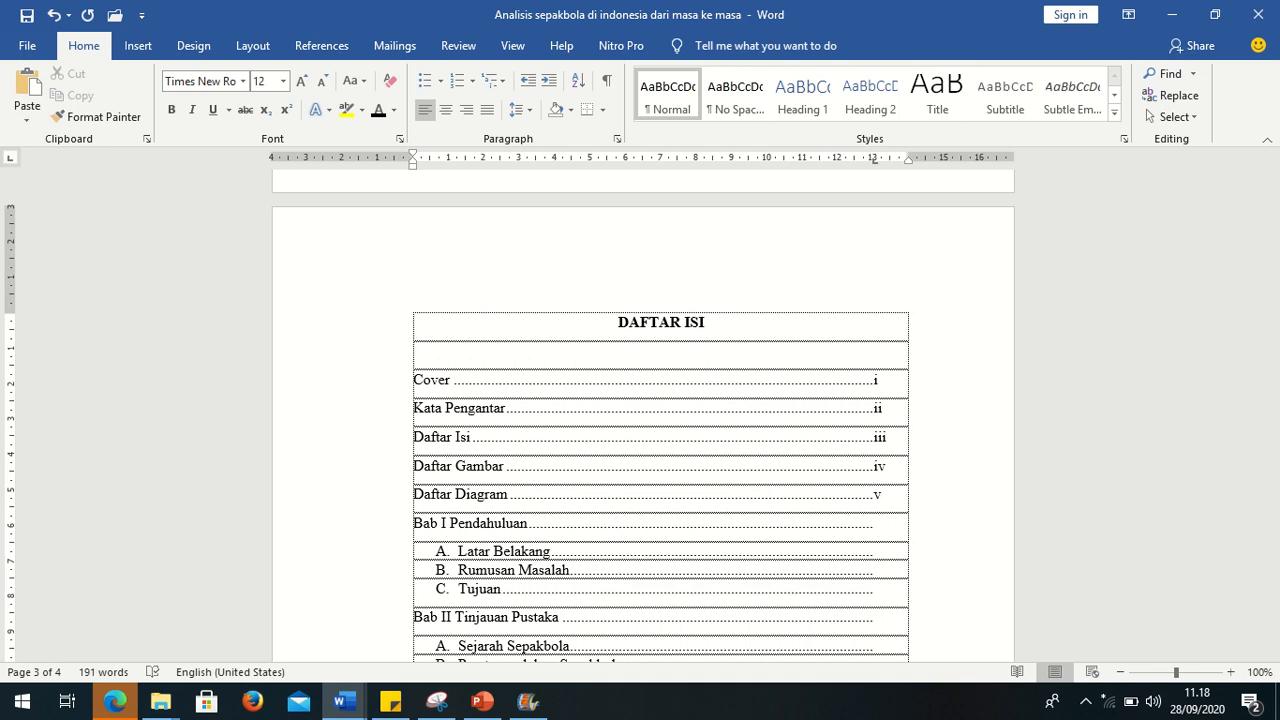
type("1")
key("Down")
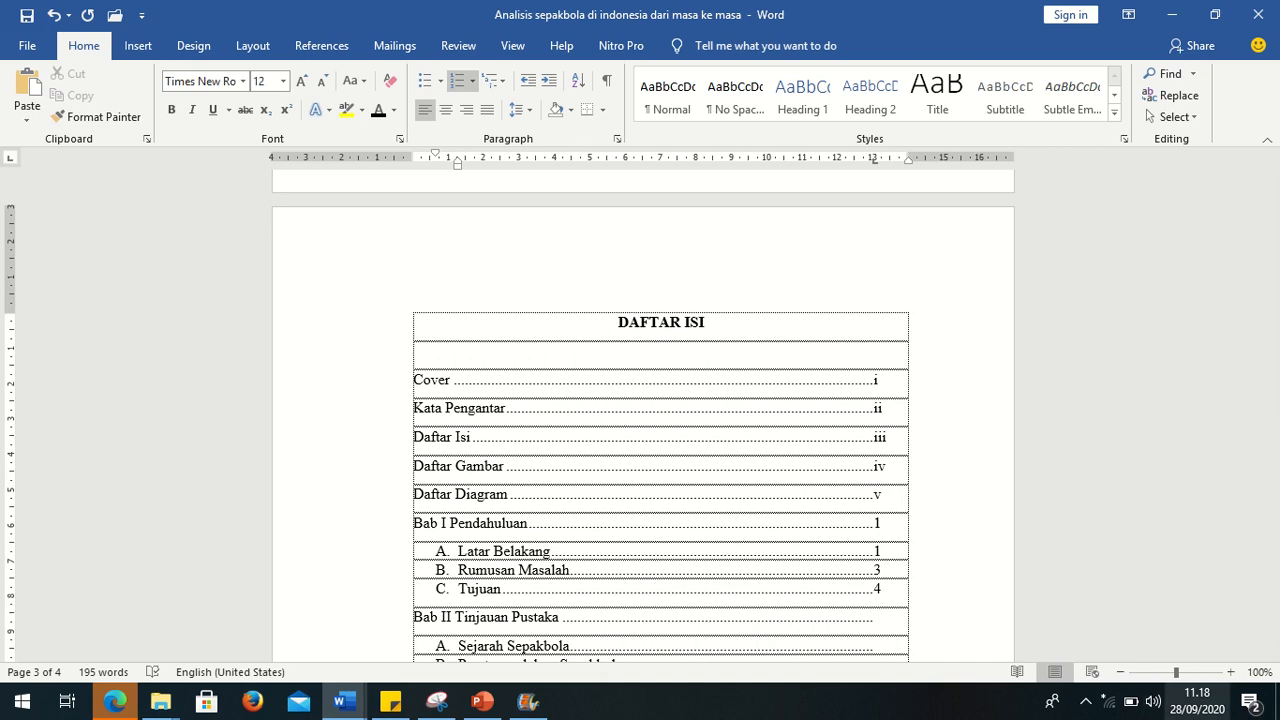
key("BackSpace")
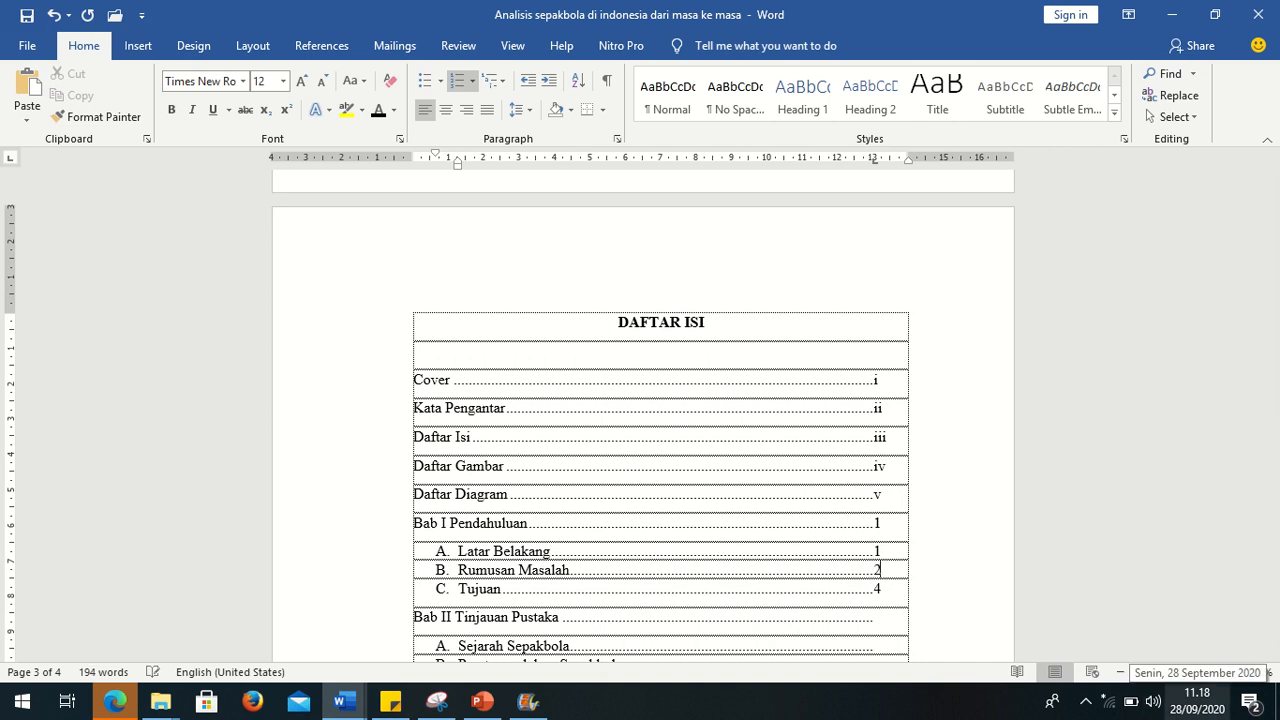
key("BackSpace")
type("3")
key("Down")
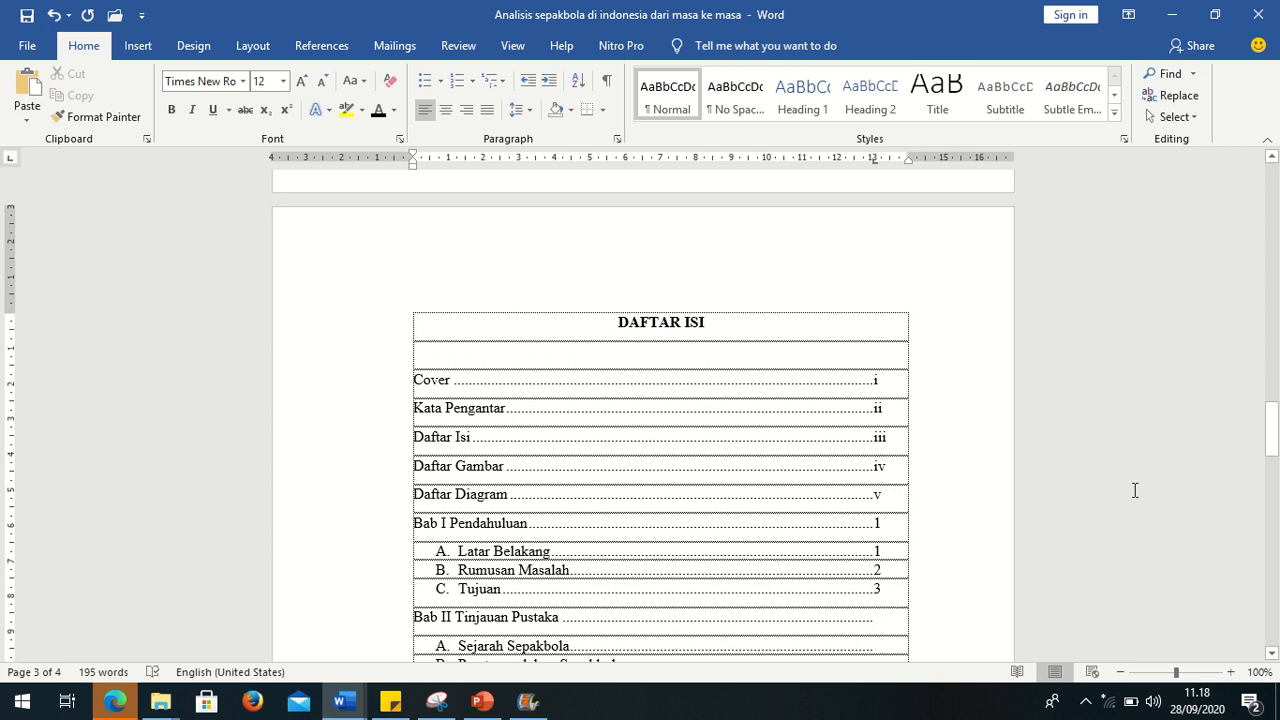
Insert a page break before the Daftar diagram line so that it starts on a new page
left_click_drag(1276, 427, 1250, 540)
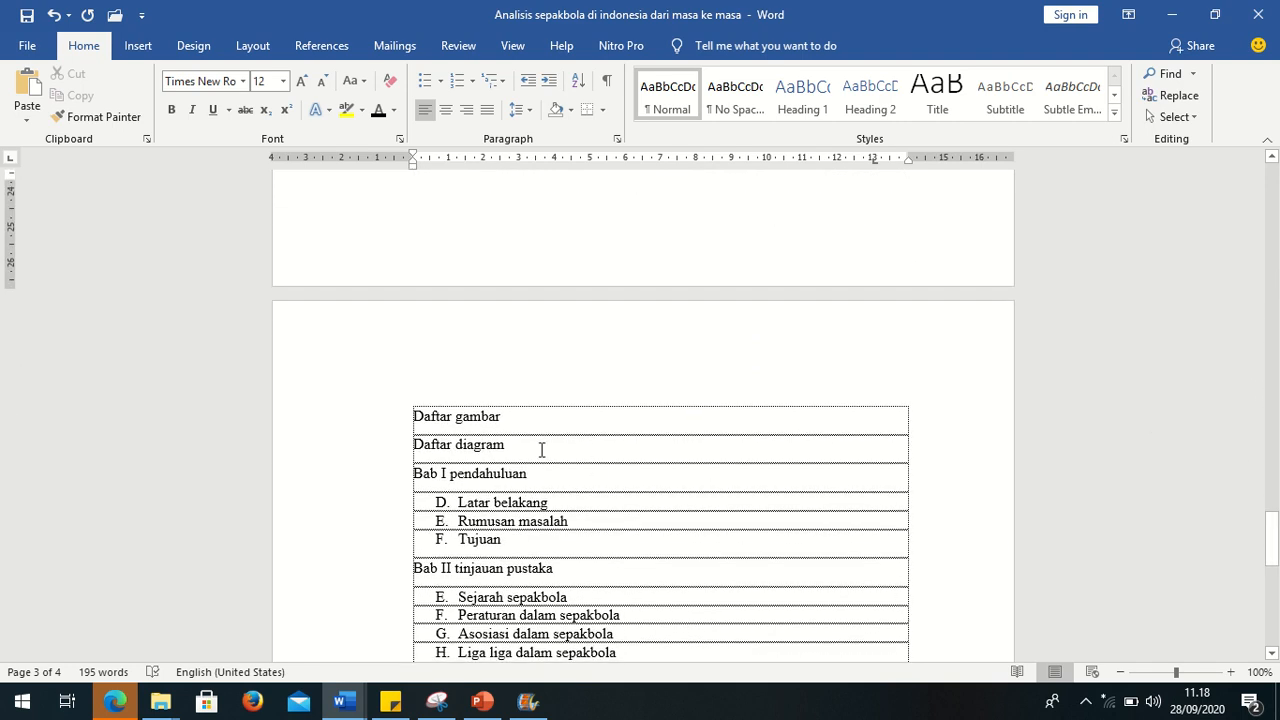
left_click(406, 444)
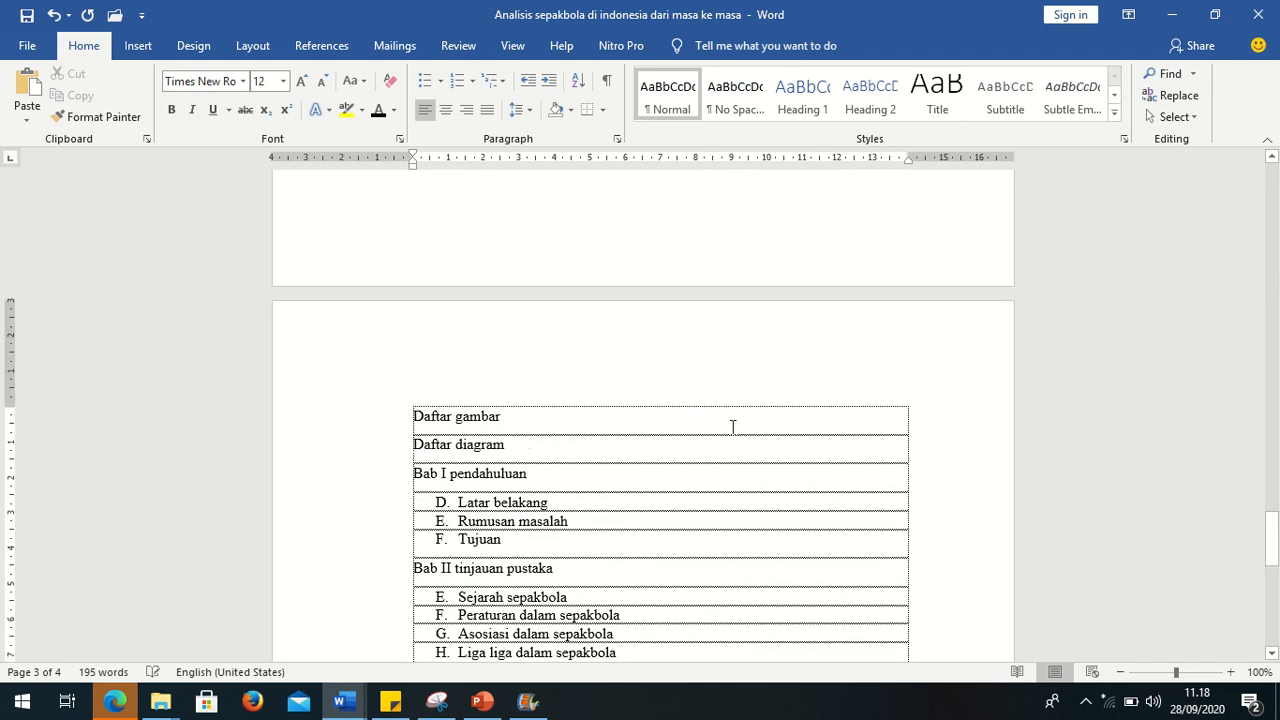
key("ctrl+Return")
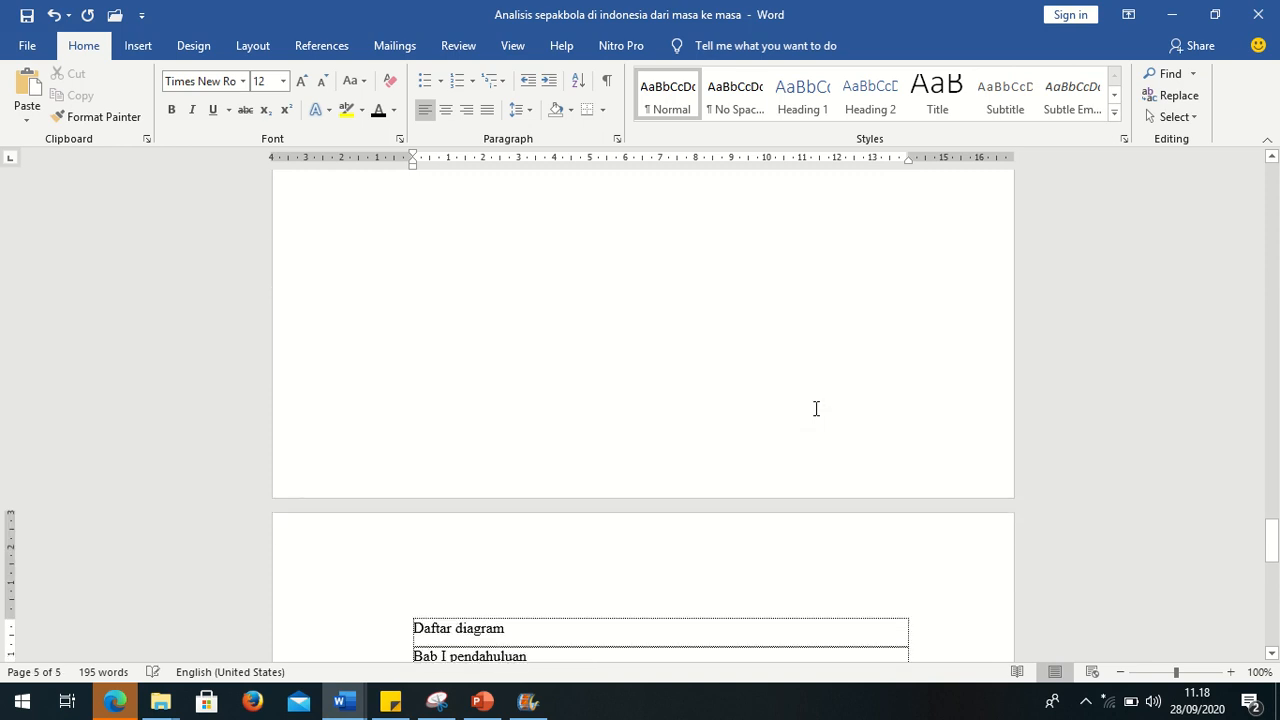
scroll(769, 463, "up", 2)
scroll(769, 463, "up", 4)
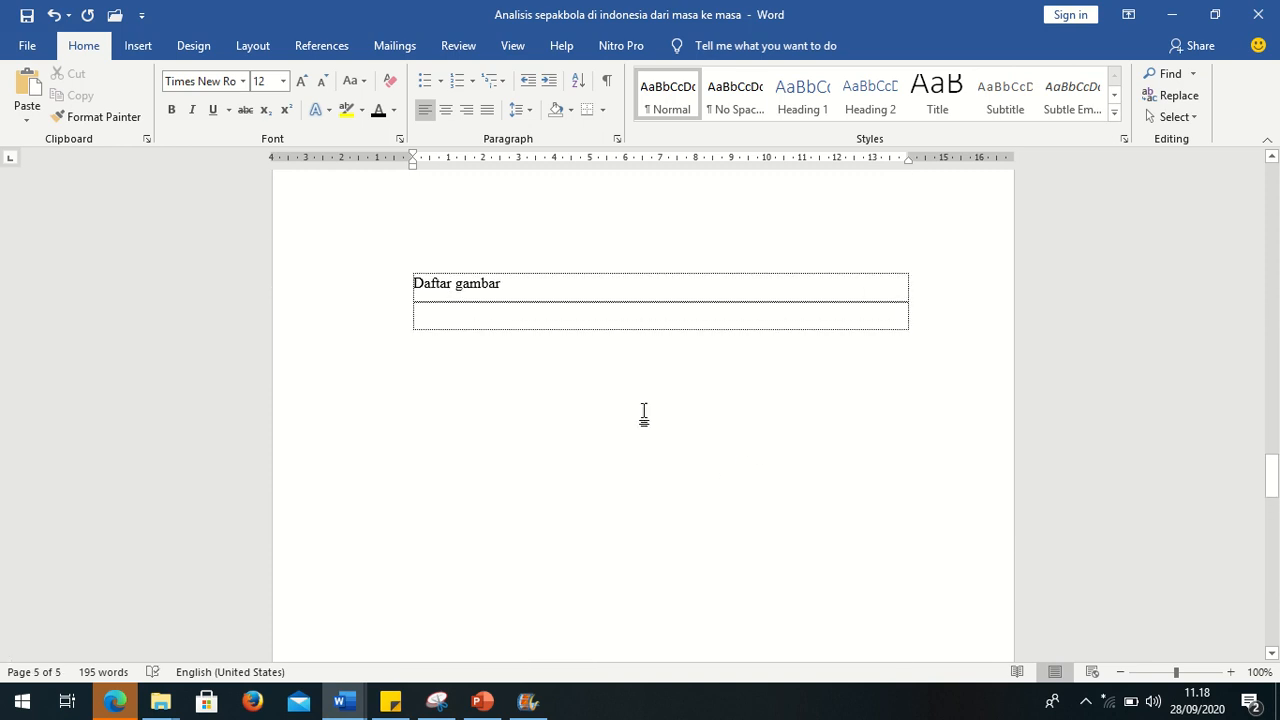
Insert a page break before the Bab I pendahuluan line so that it starts on a new page
scroll(509, 373, "down", 3)
scroll(509, 373, "down", 3)
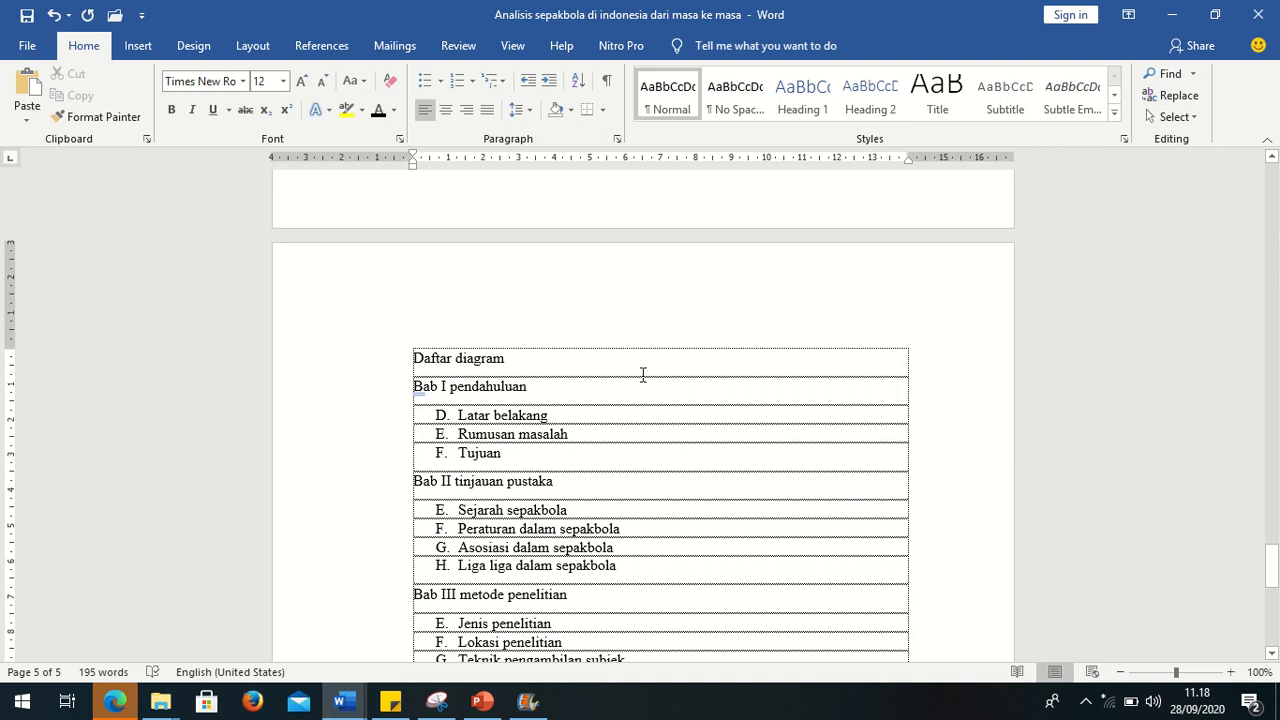
key("ctrl+Return")
scroll(611, 362, "up", 5)
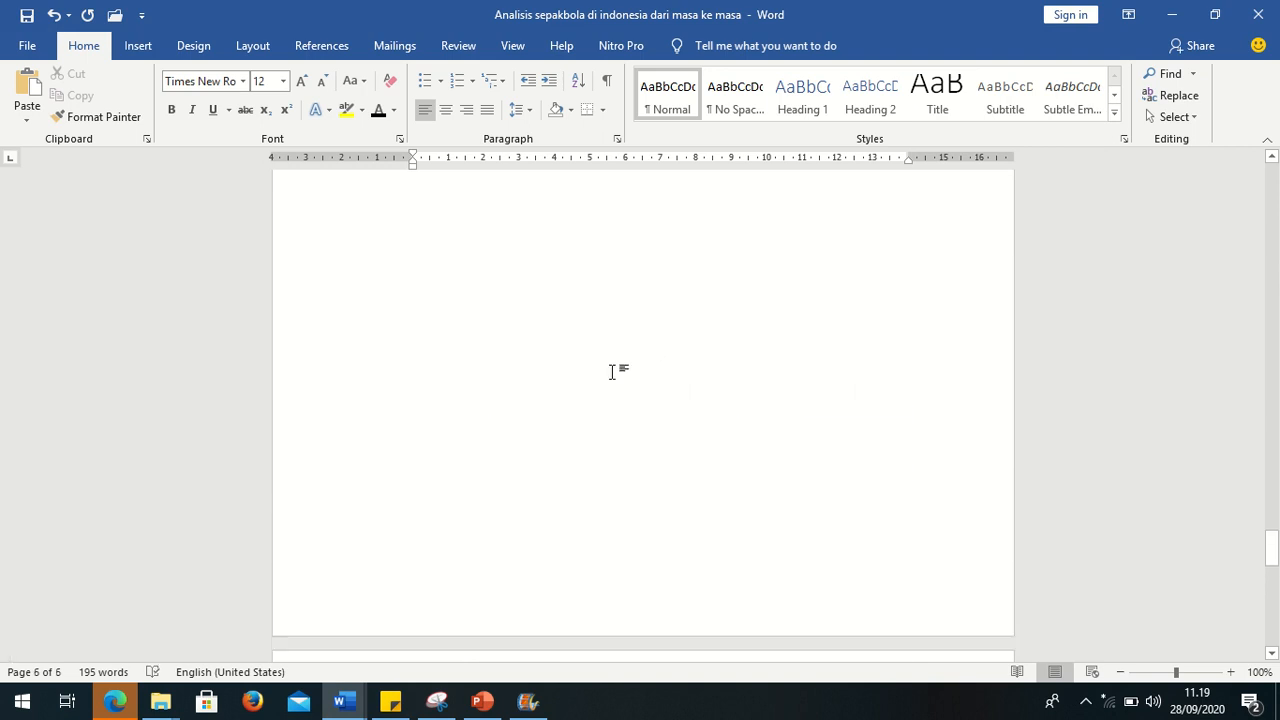
scroll(611, 362, "up", 10)
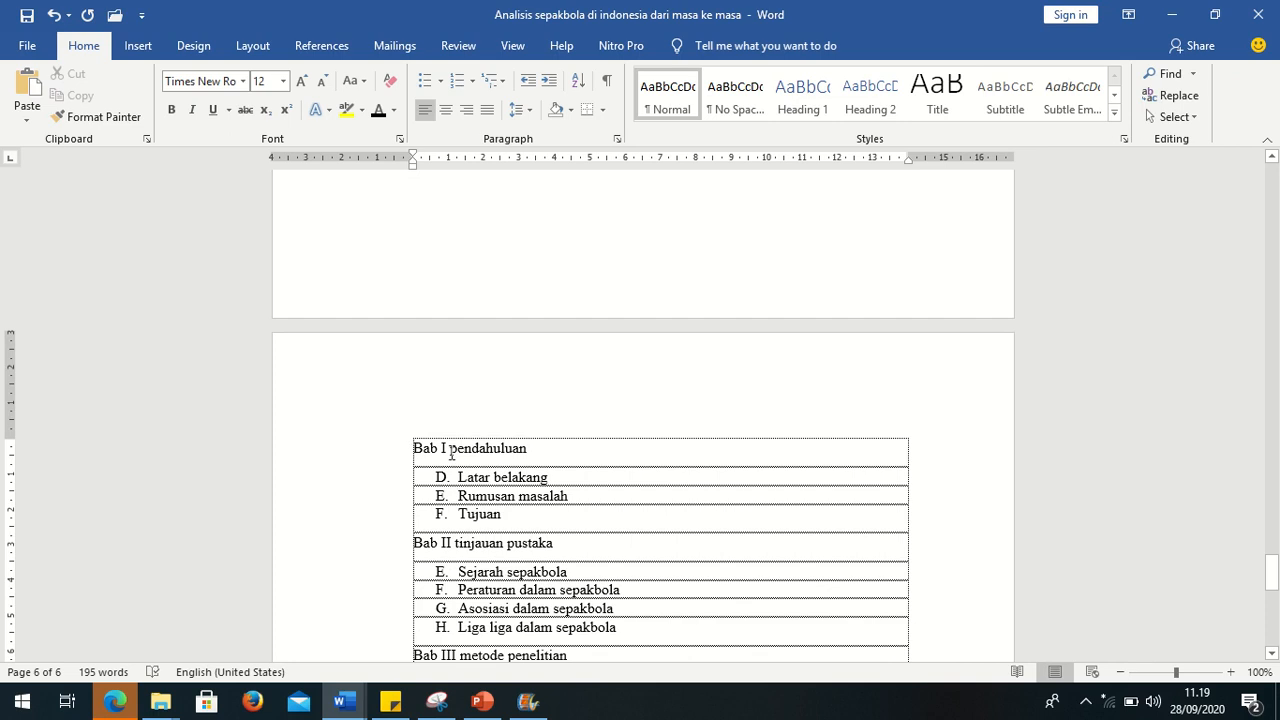
Format Bab I pendahuluan as a centered, uppercase, bold heading and split it into two lines, BAB I and PENDAHULUAN
left_click_drag(414, 449, 532, 450)
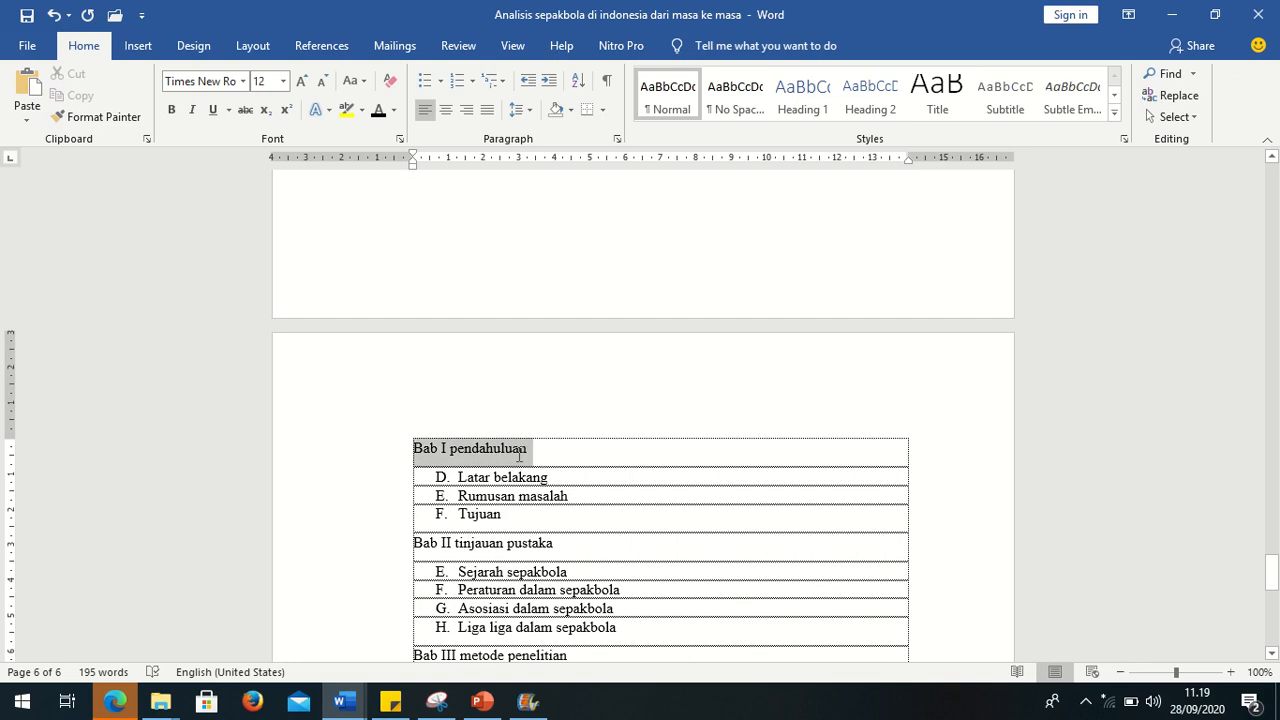
left_click(446, 110)
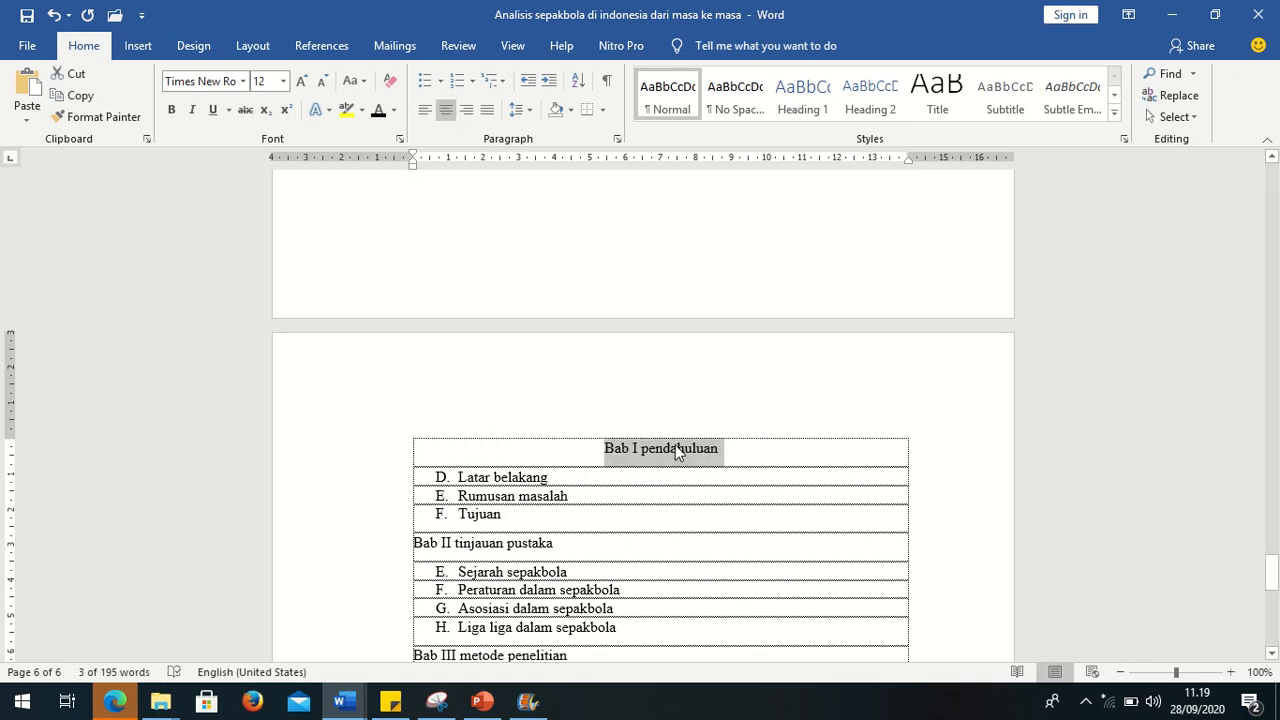
key("shift+F3")
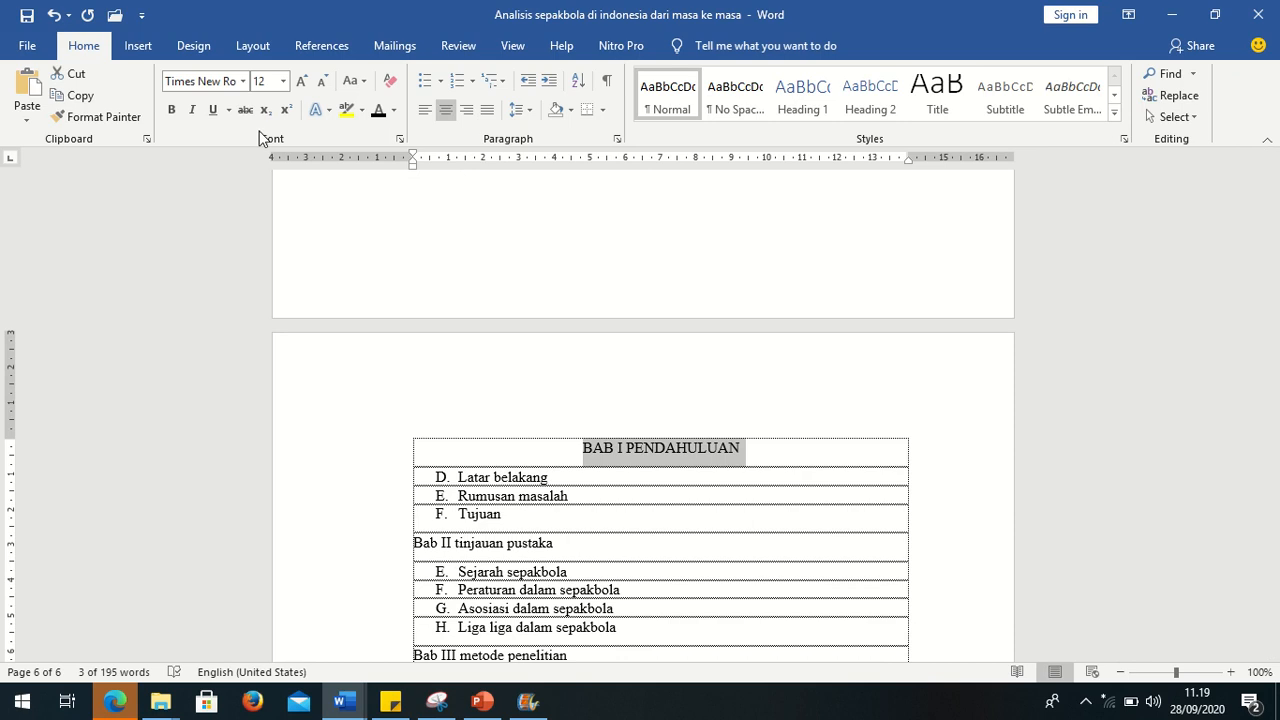
left_click(174, 114)
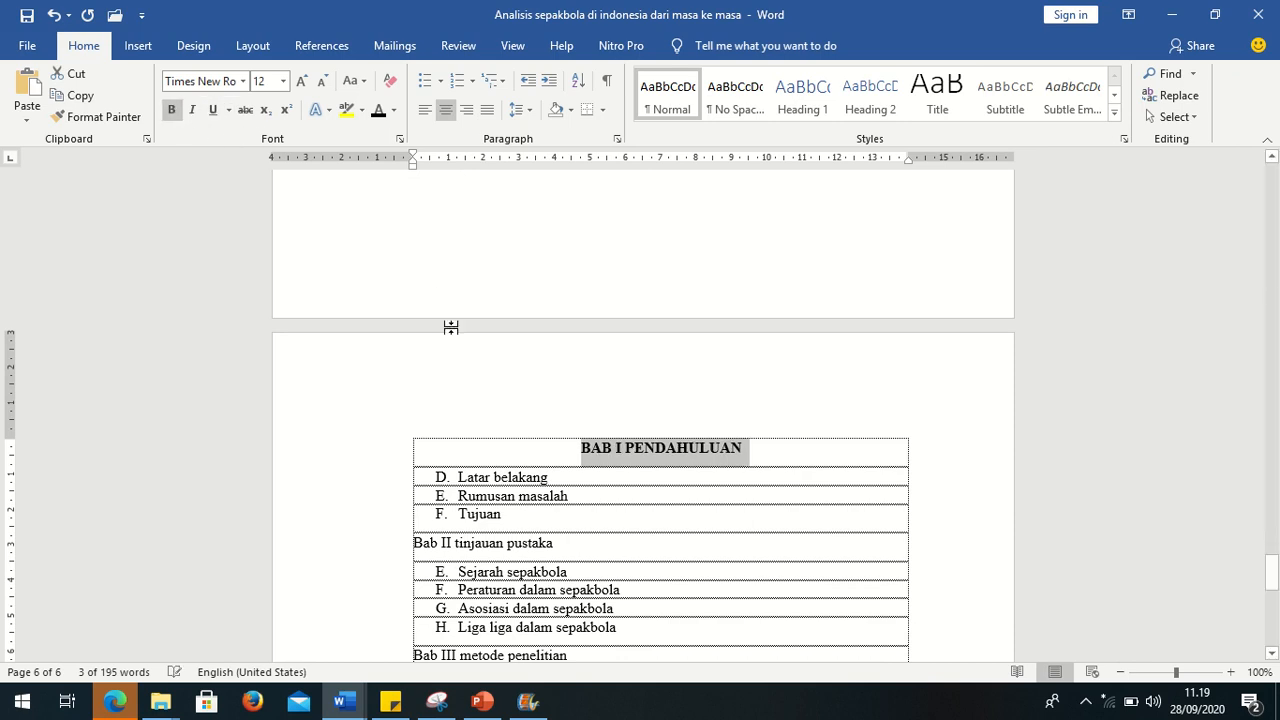
left_click(629, 448)
key("Return")
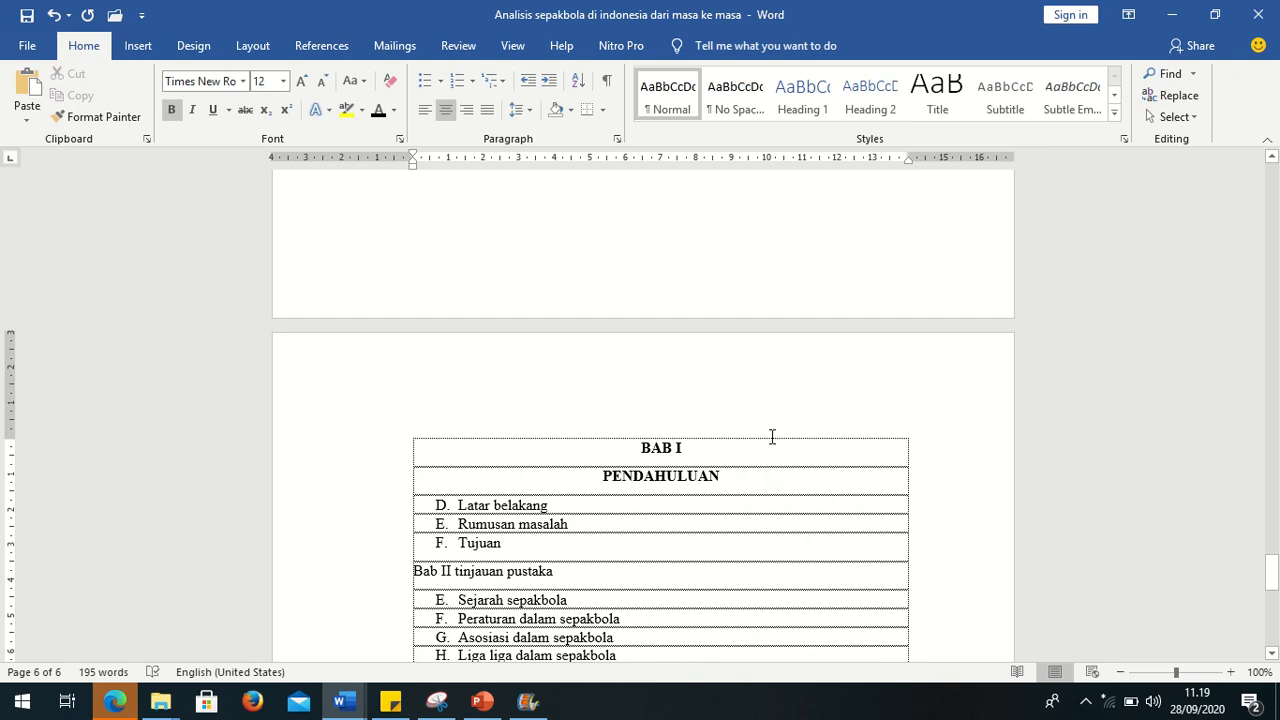
Restart the lettering of the list under PENDAHULUAN at A
left_click(443, 506)
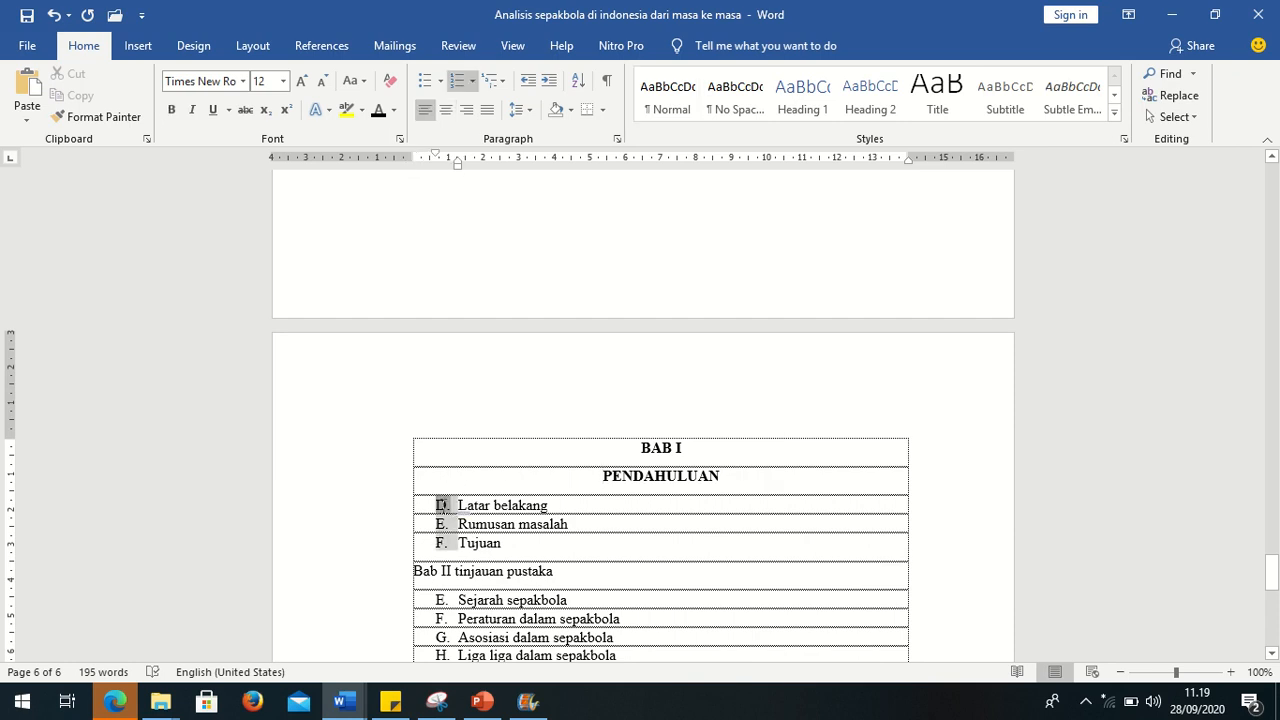
right_click(443, 506)
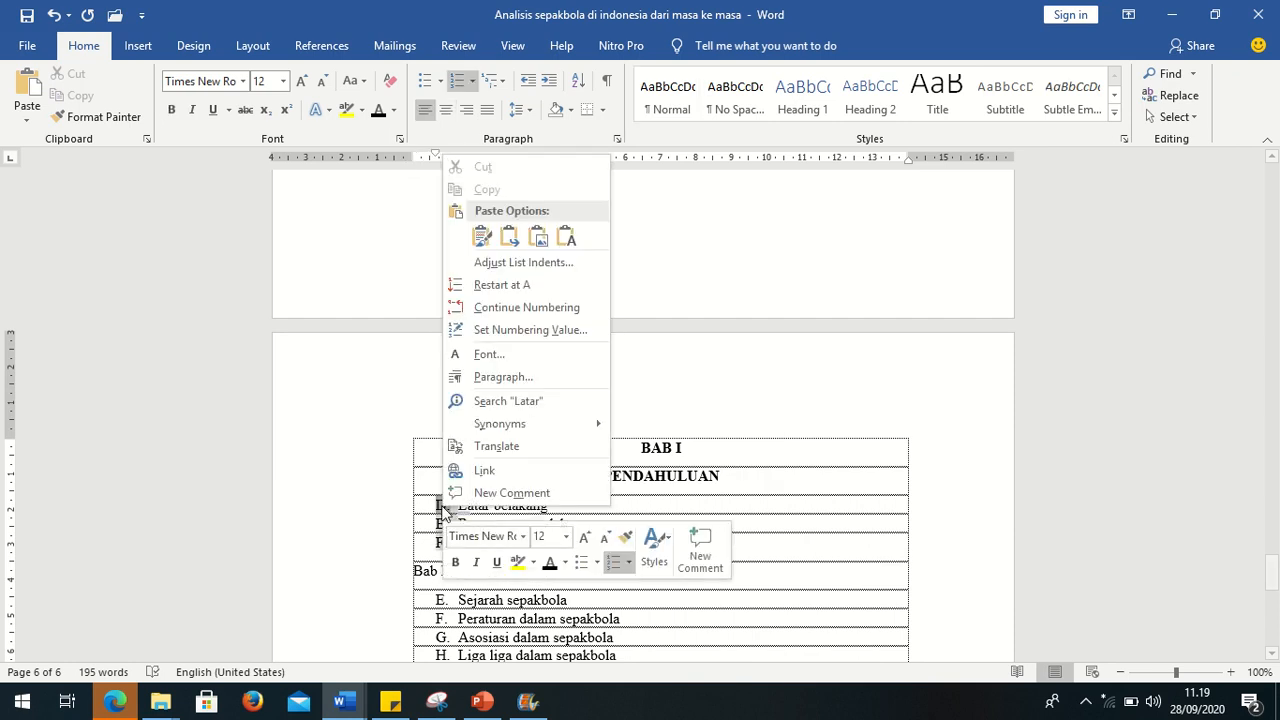
left_click(505, 286)
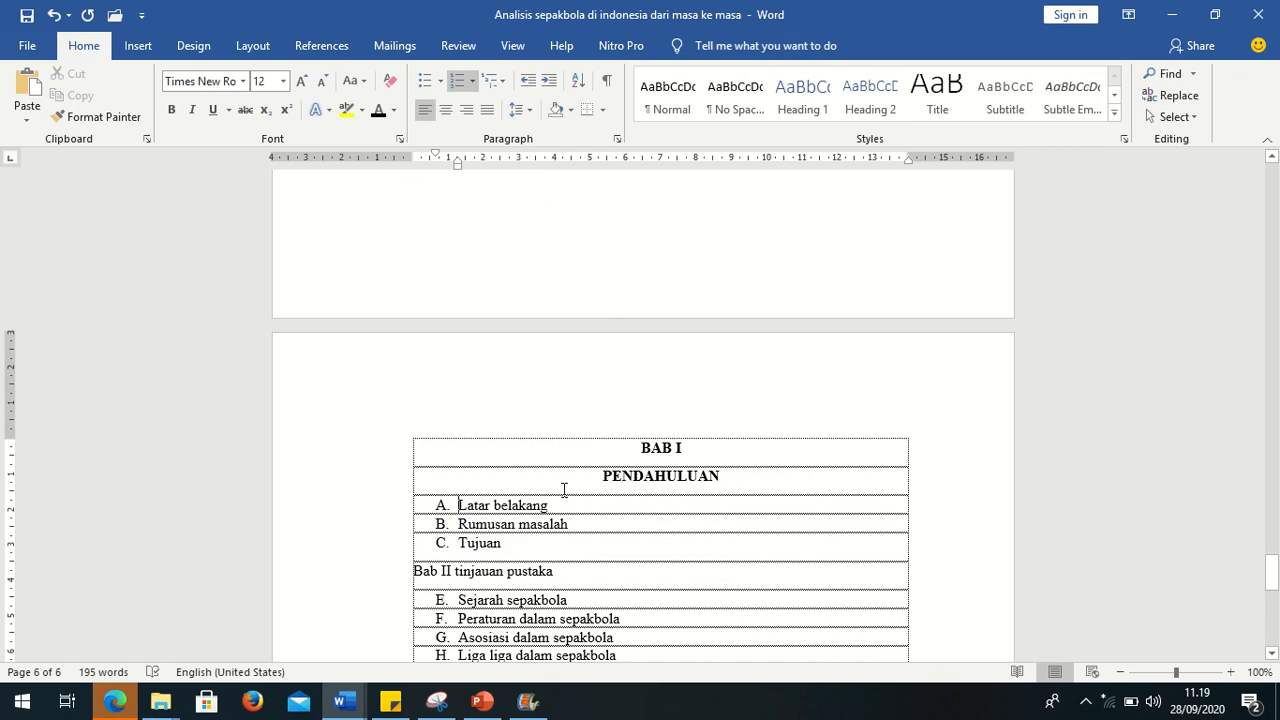
Add a blank line below PENDAHULUAN and move the indent of the three list items below it toward the left margin
left_click(728, 470)
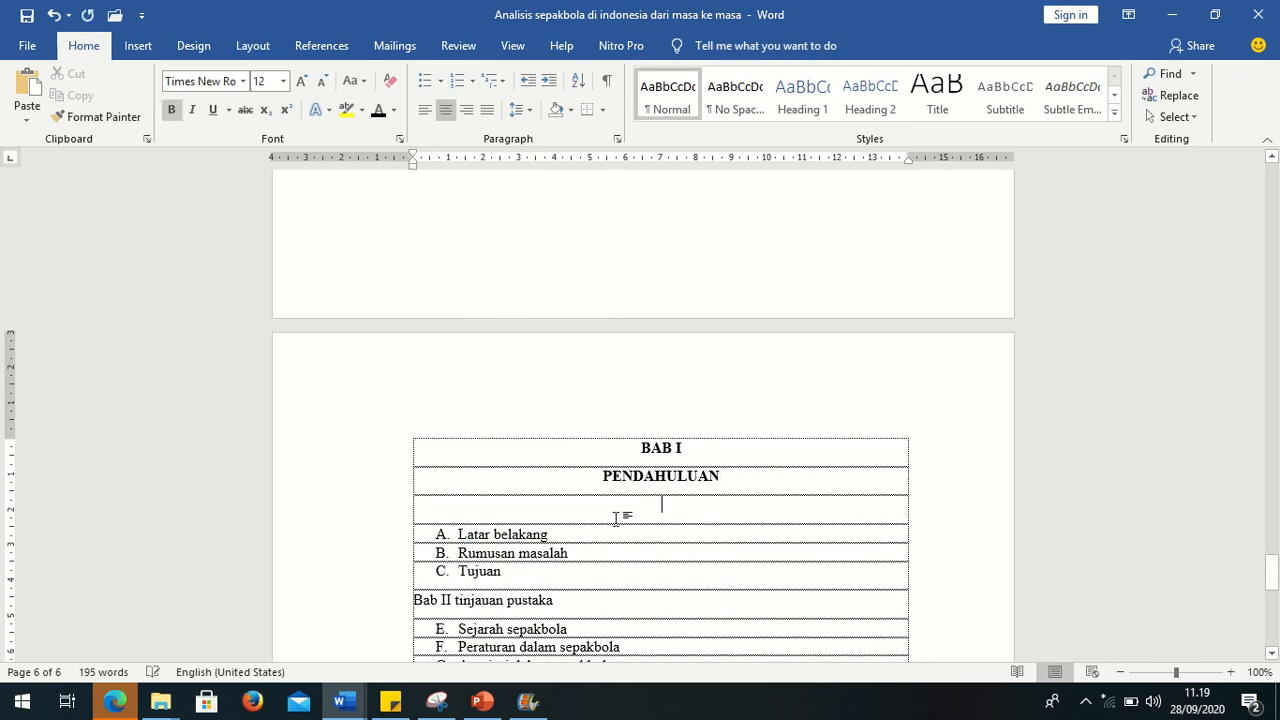
key("Return")
left_click_drag(459, 534, 516, 572)
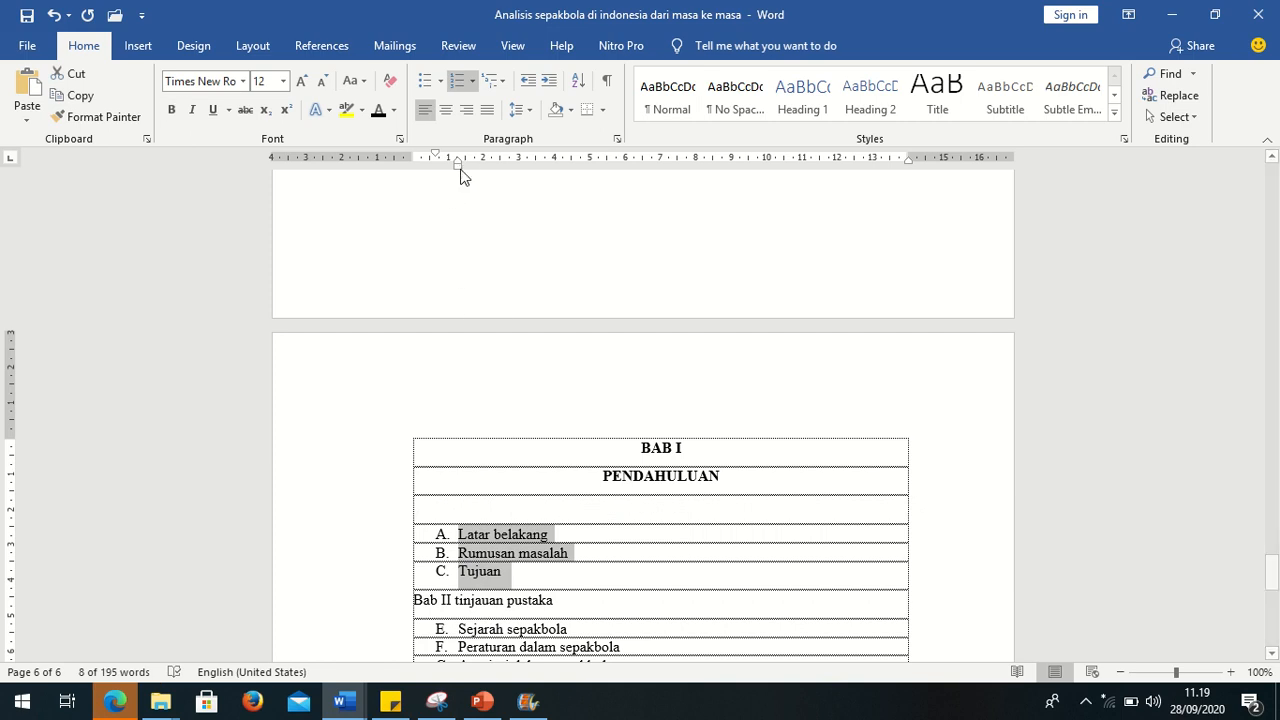
left_click_drag(460, 170, 438, 171)
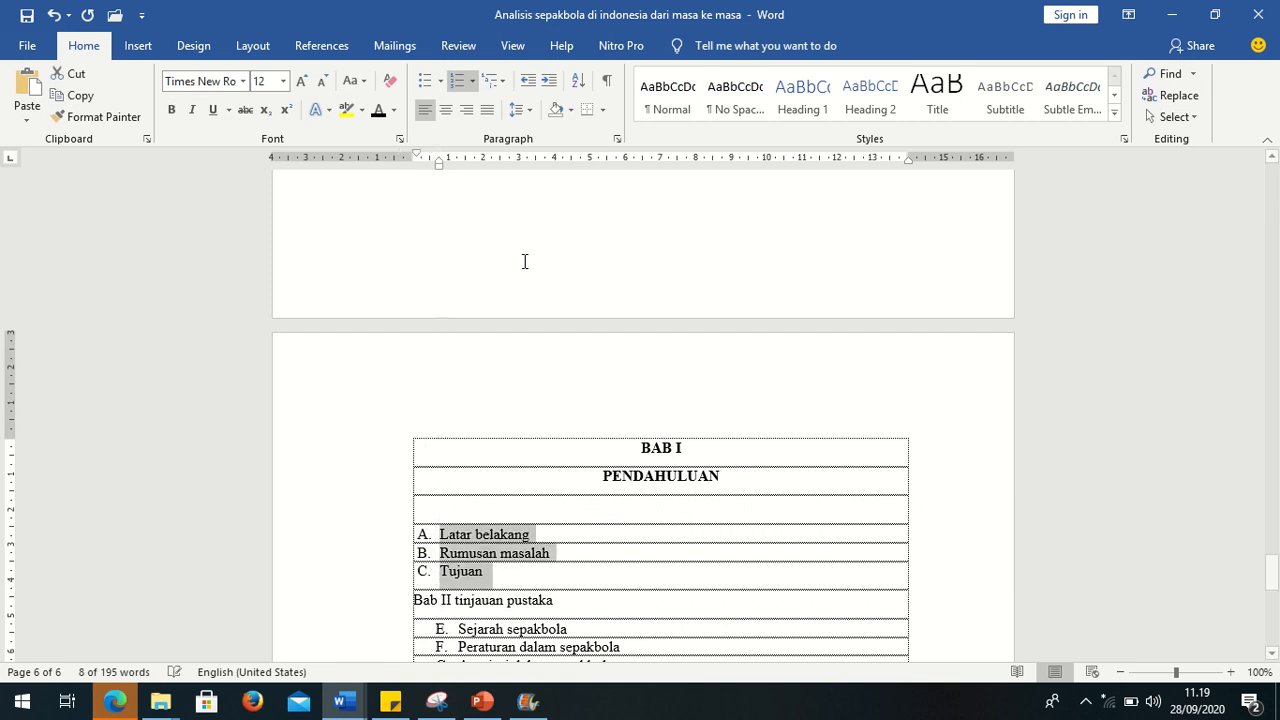
Insert an unnumbered blank line below the Latar belakang item
left_click(558, 541)
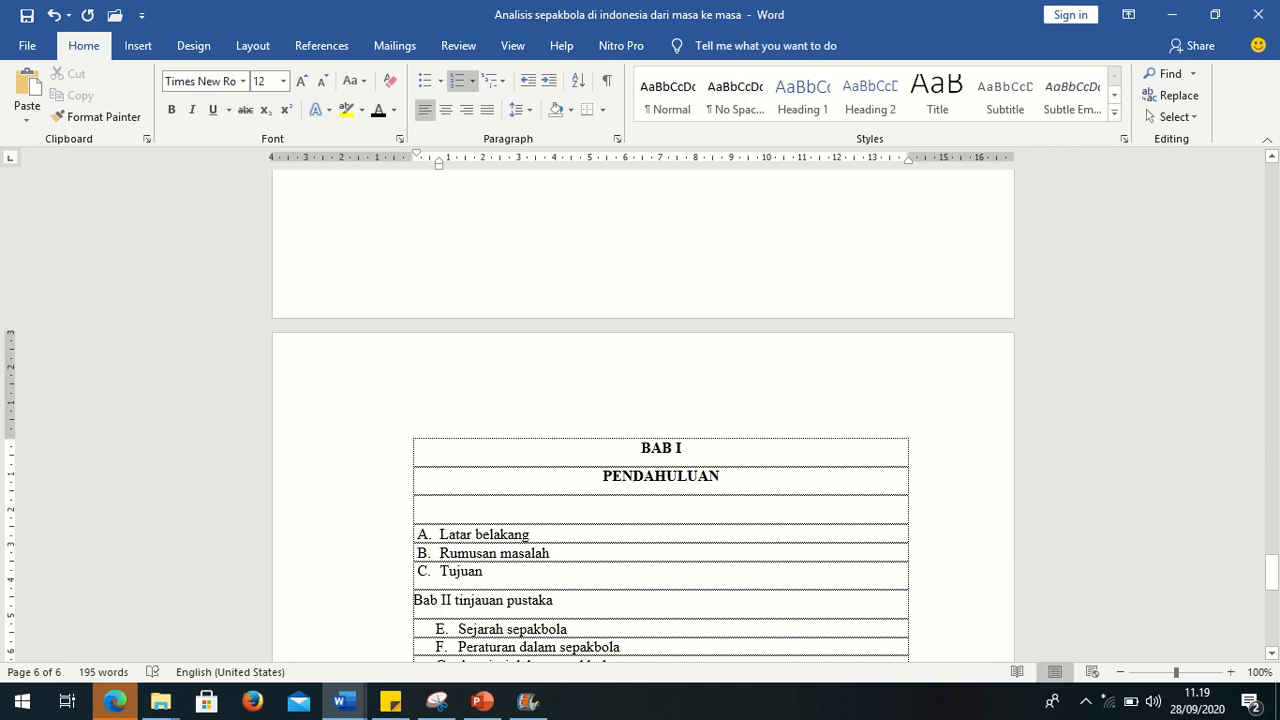
key("Return")
key("Return")
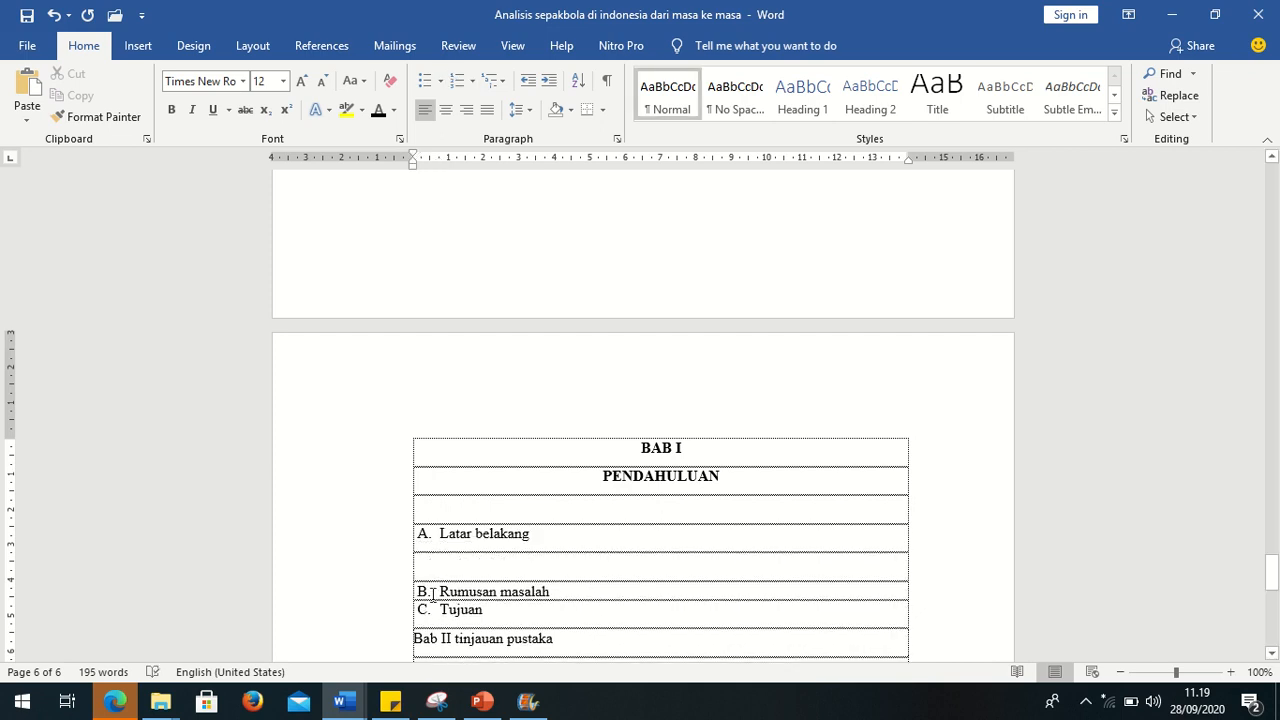
Start Rumusan masalah on a new page and insert another page break after it
left_click(443, 591)
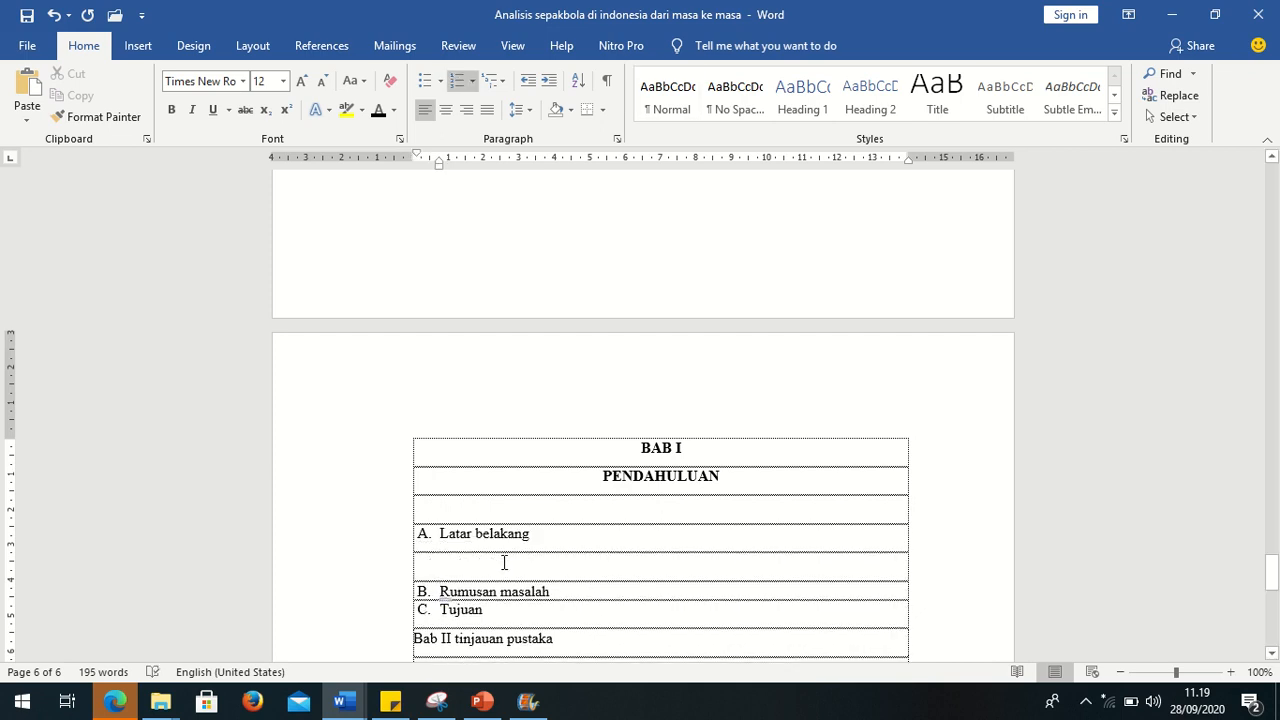
key("ctrl+Return")
scroll(532, 564, "down", 1)
scroll(532, 564, "down", 2)
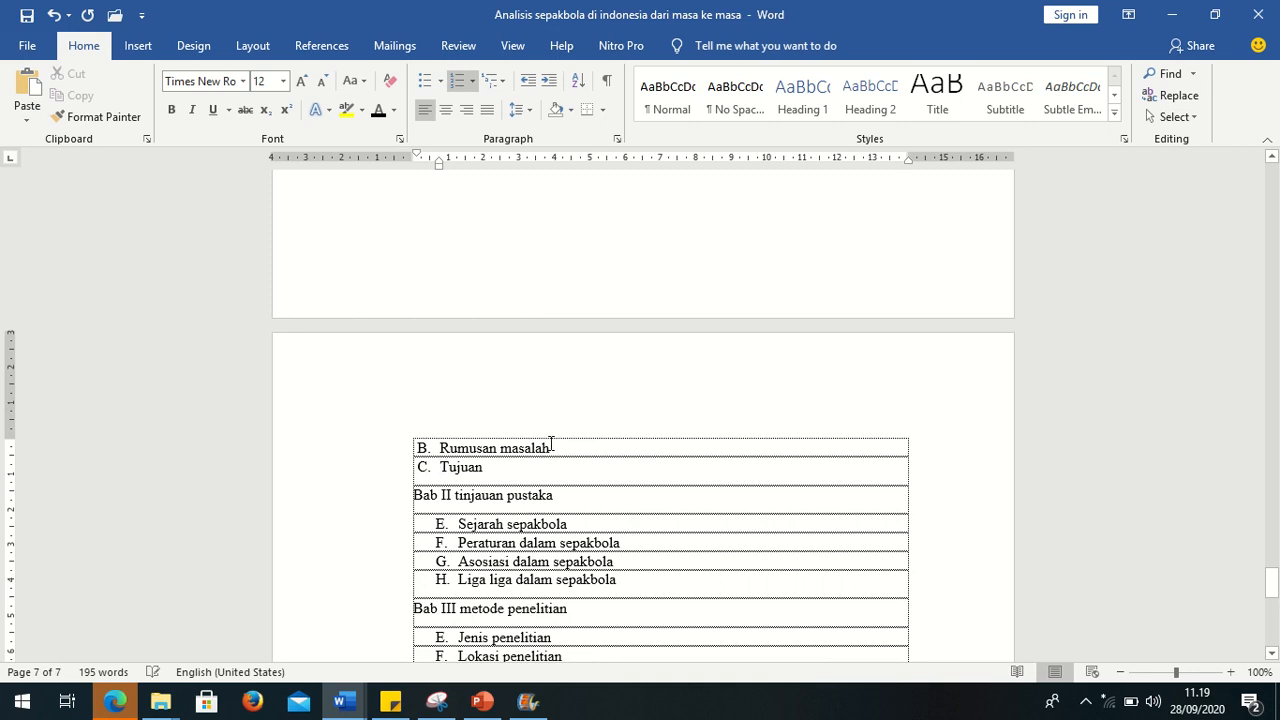
key("ctrl+Return")
Review the separated pages from Daftar diagram to the BAB I page
scroll(679, 487, "up", 18)
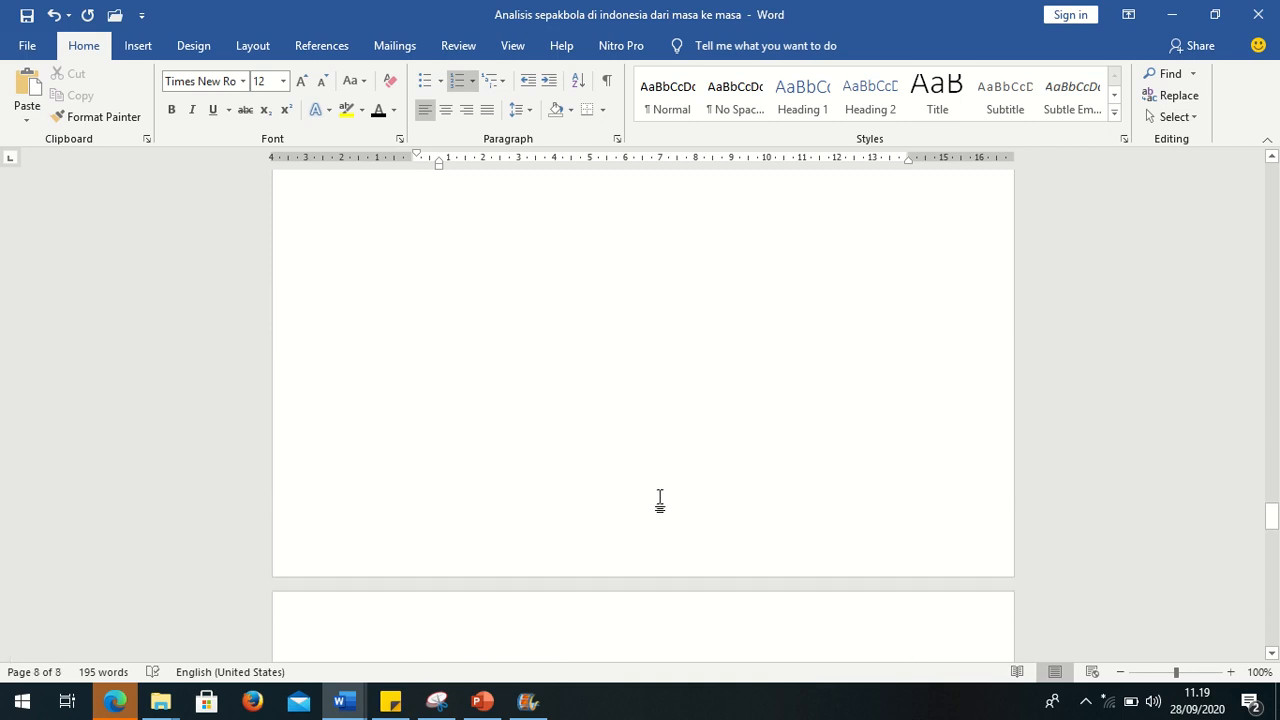
scroll(660, 495, "up", 20)
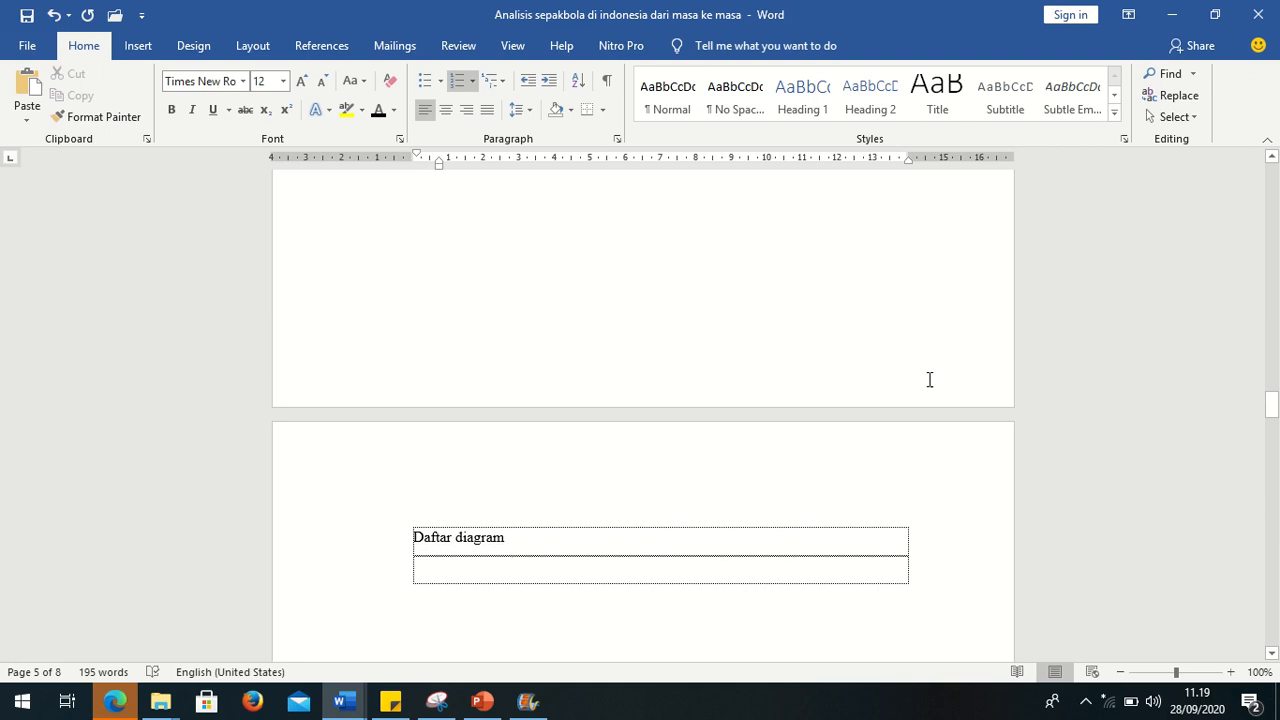
left_click_drag(1272, 402, 1276, 479)
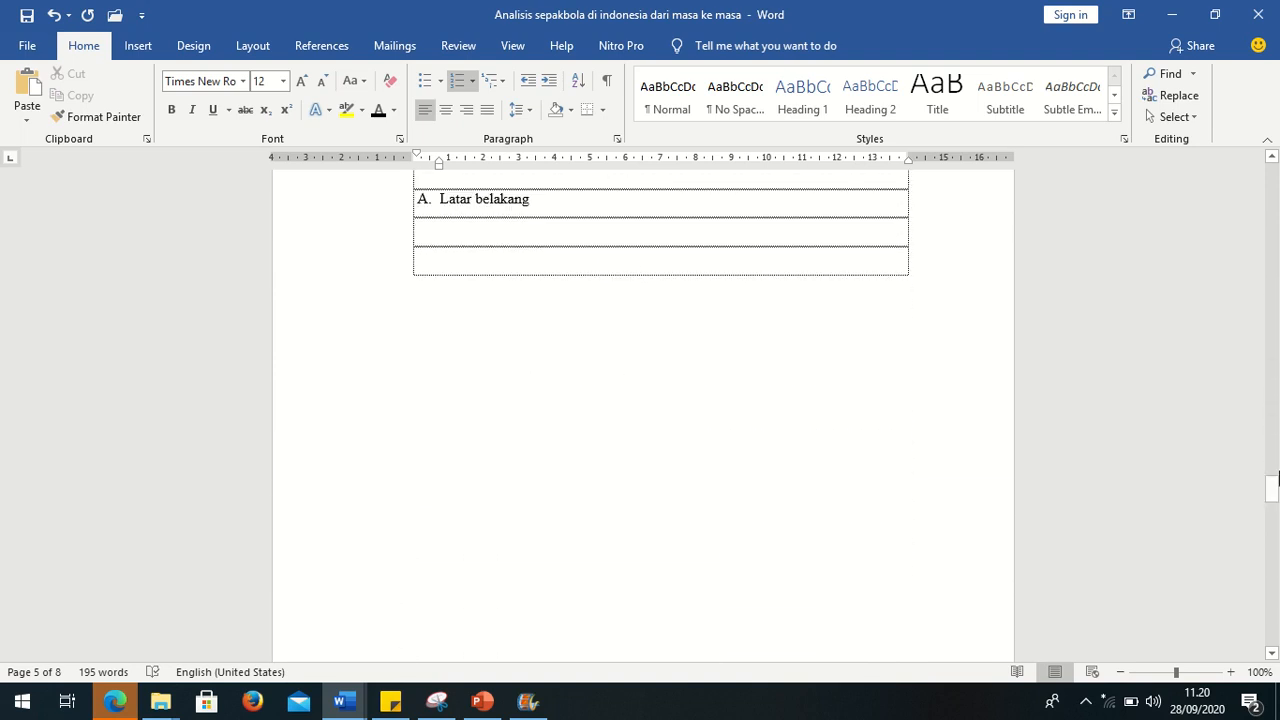
left_click(585, 264)
scroll(631, 309, "up", 6)
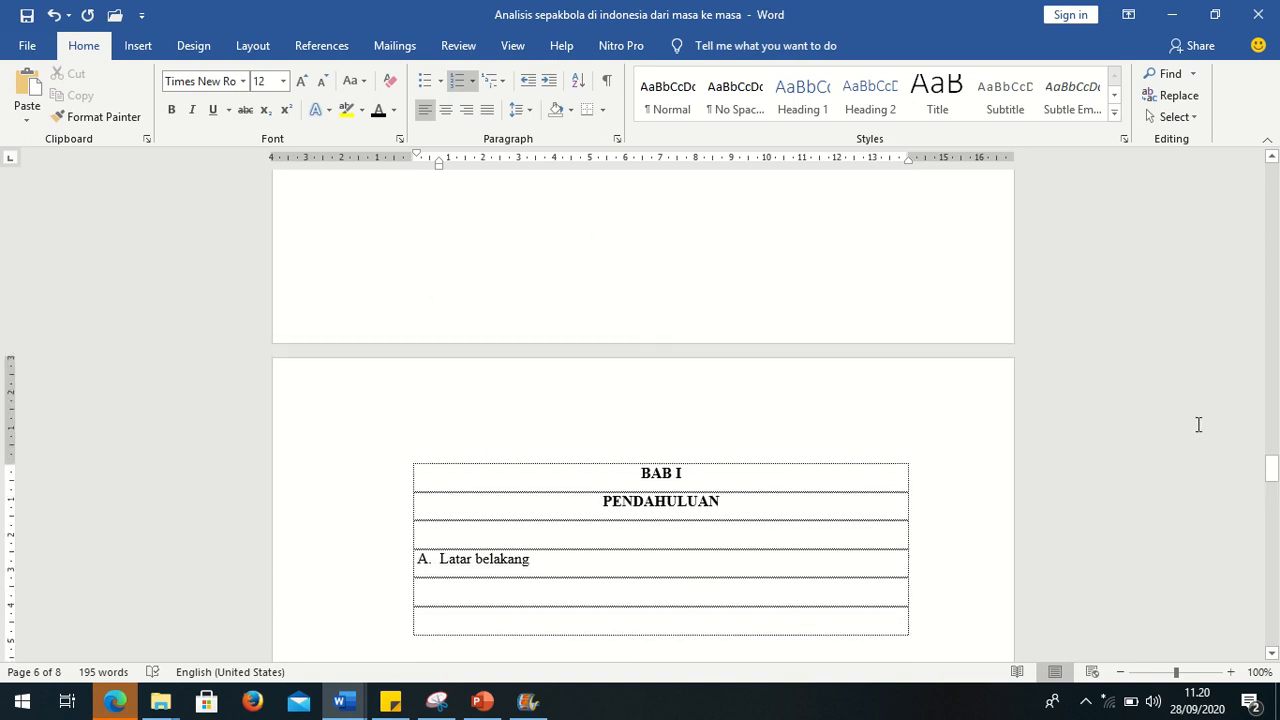
left_click_drag(1274, 468, 1275, 170)
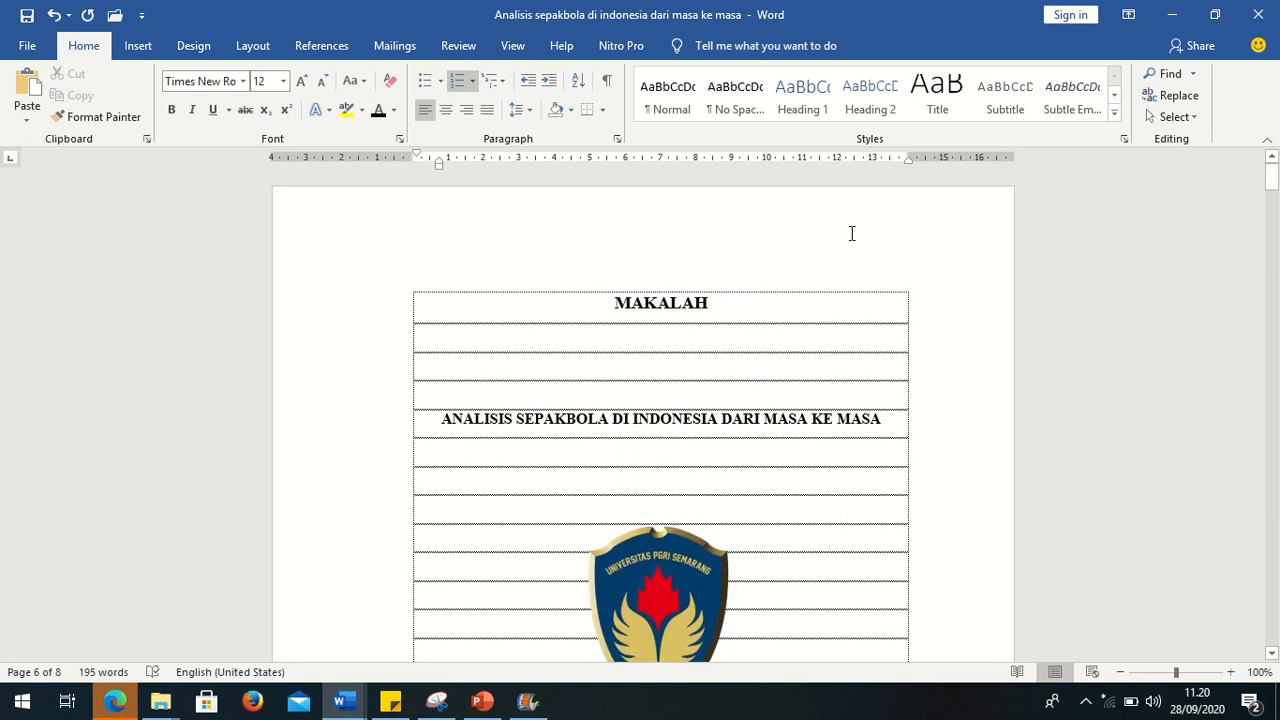
mouse_move(651, 6)
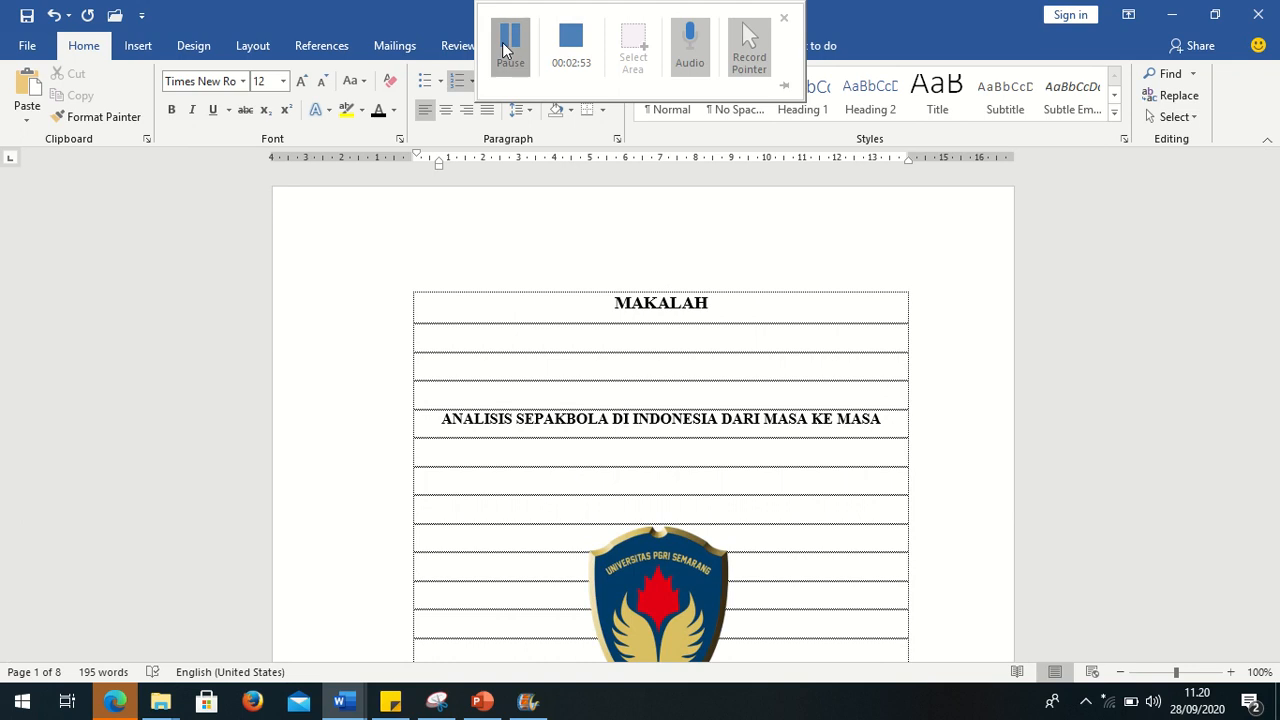
left_click(510, 40)
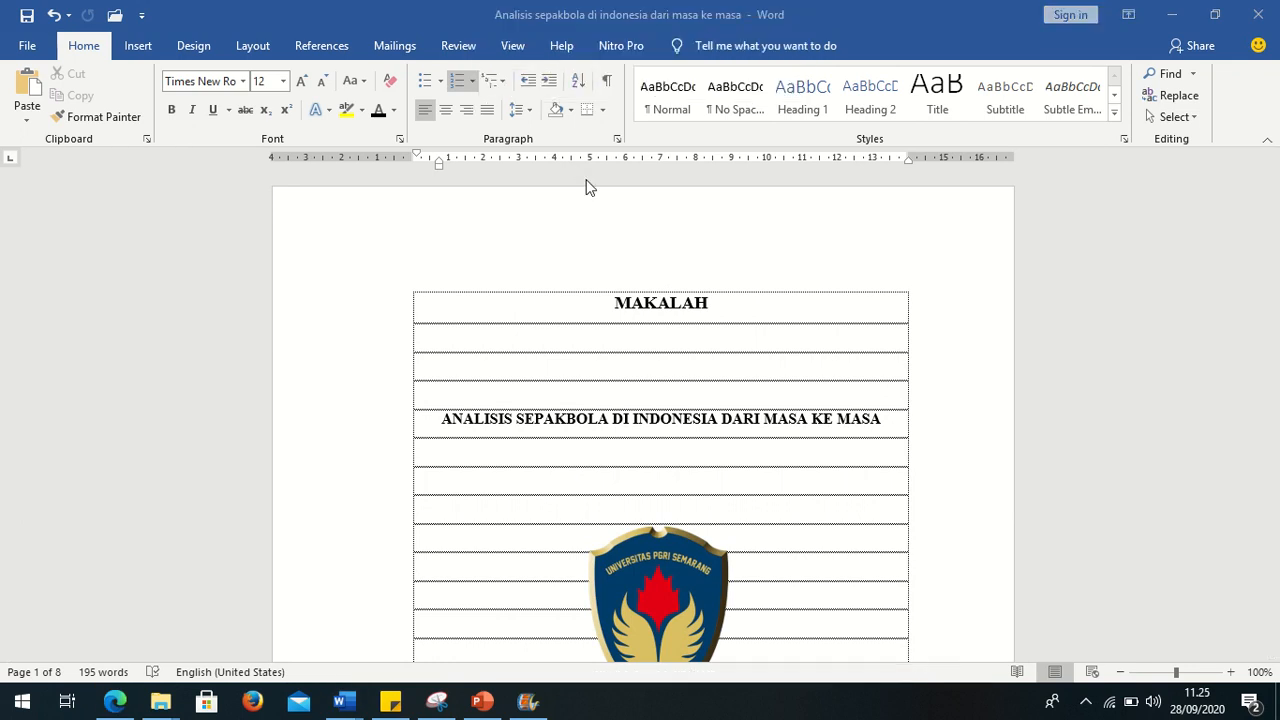
Insert centred page numbers at the bottom of the pages using the Plain Number 2 style
left_click(150, 52)
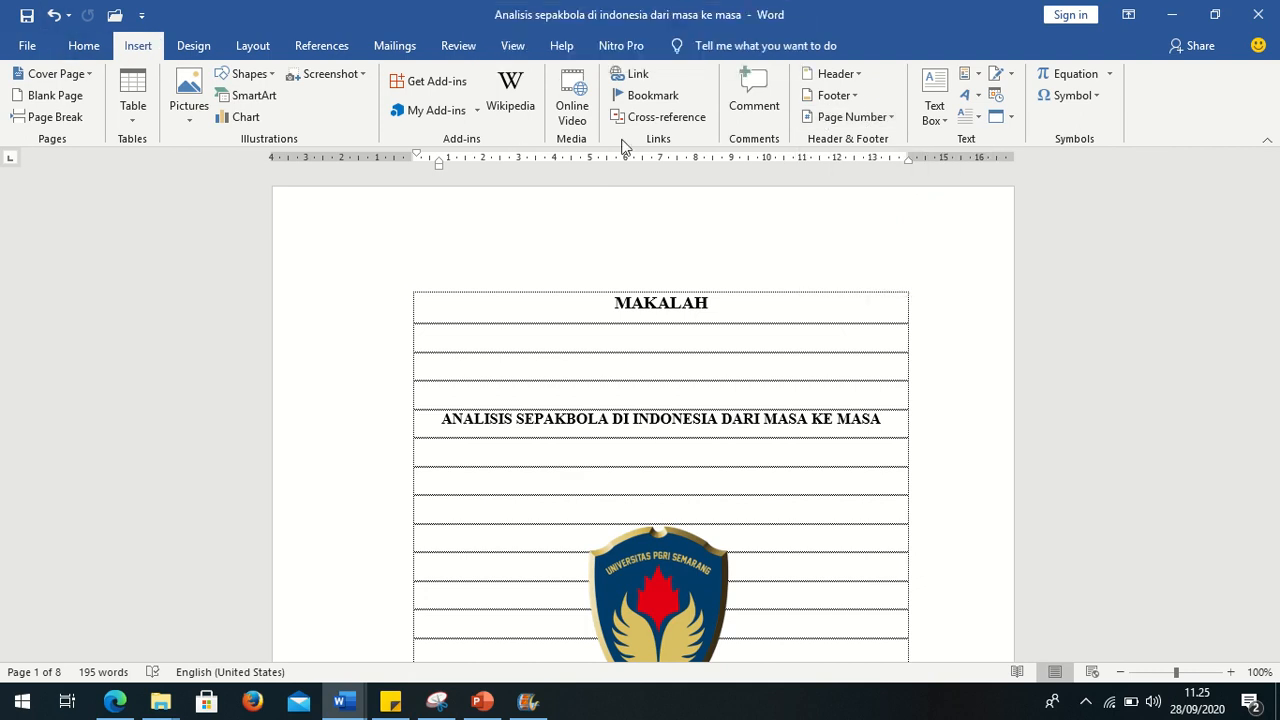
left_click(869, 122)
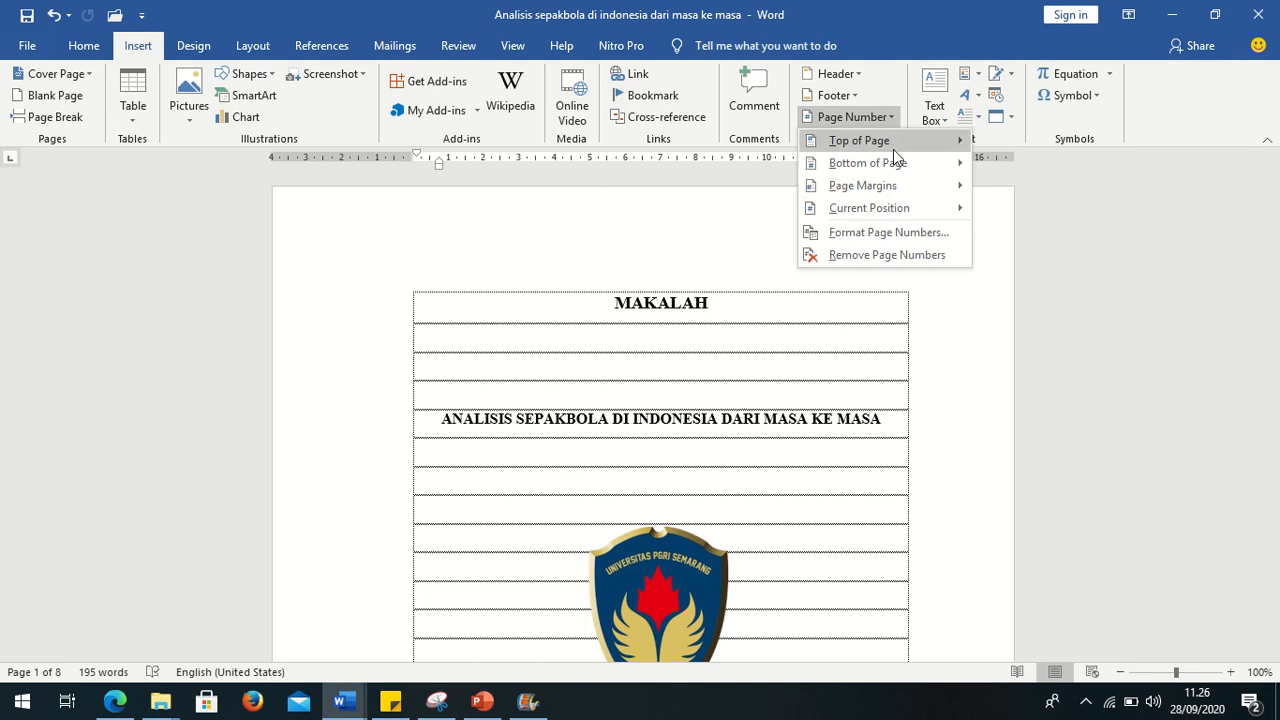
left_click(885, 141)
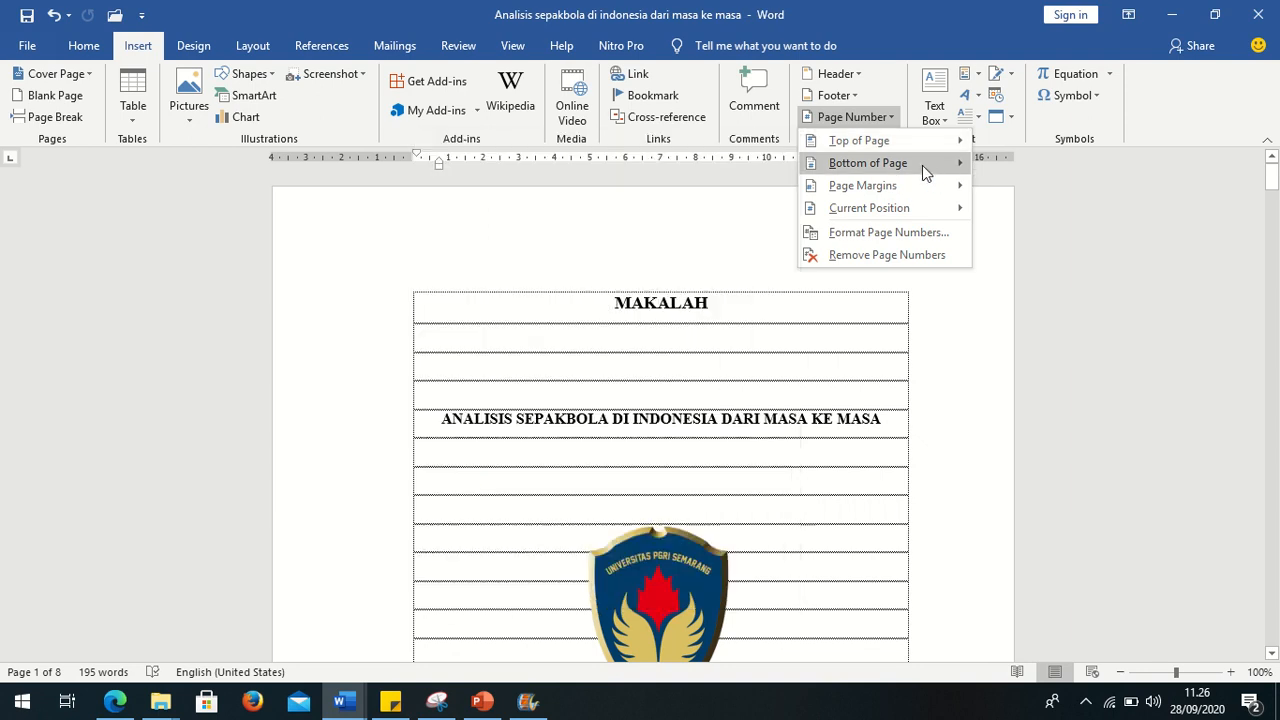
mouse_move(922, 165)
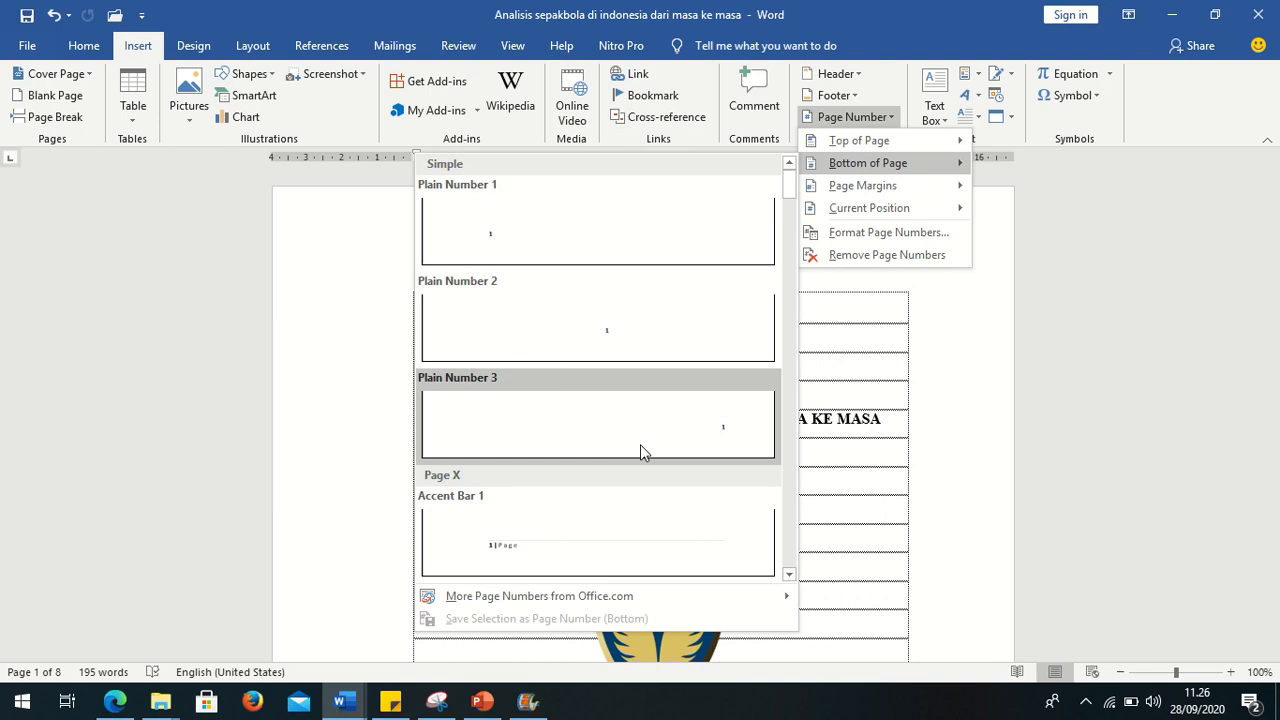
left_click(656, 329)
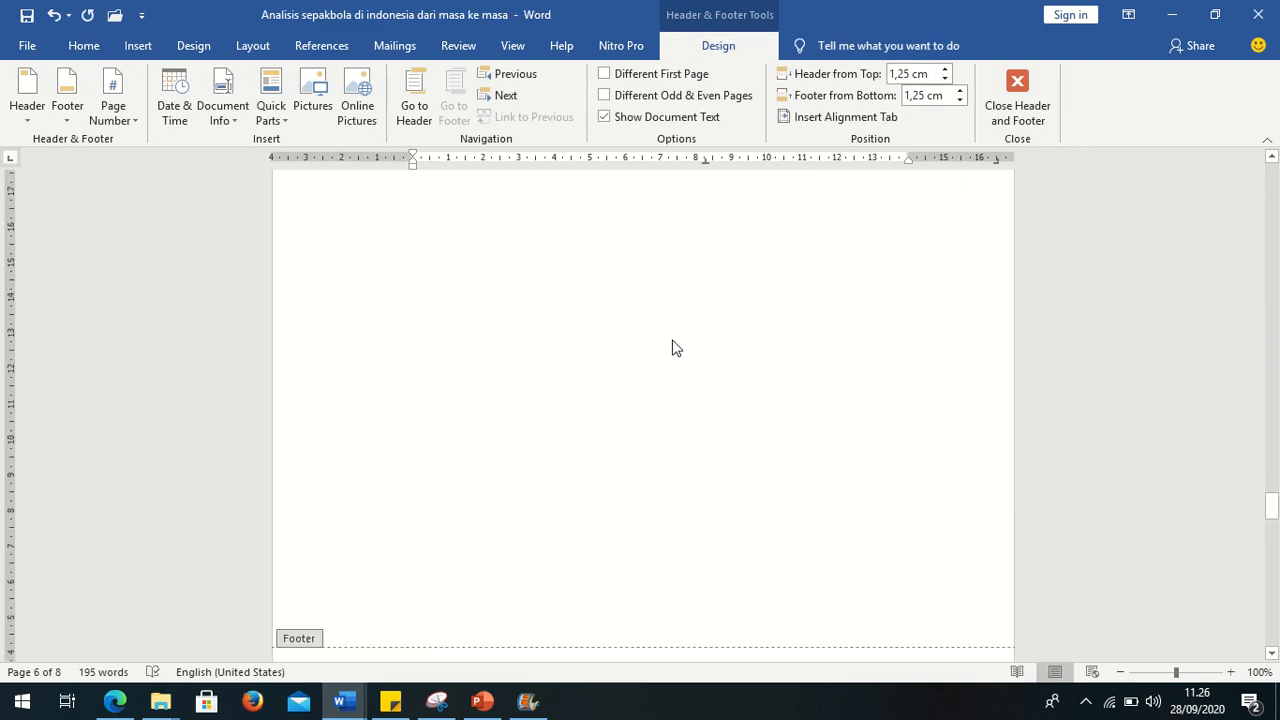
Format the page number in the cover page's footer as 12 pt Times New Roman
left_click_drag(1271, 497, 1272, 215)
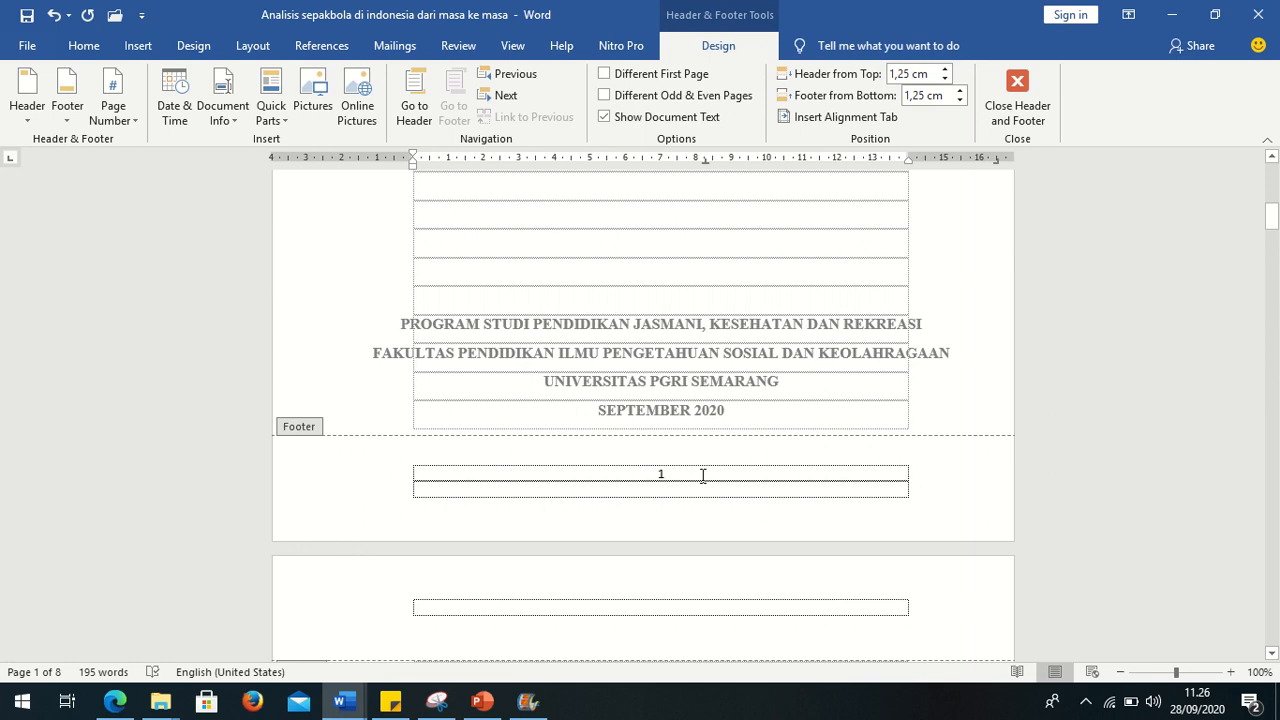
left_click(687, 474)
left_click_drag(674, 474, 648, 469)
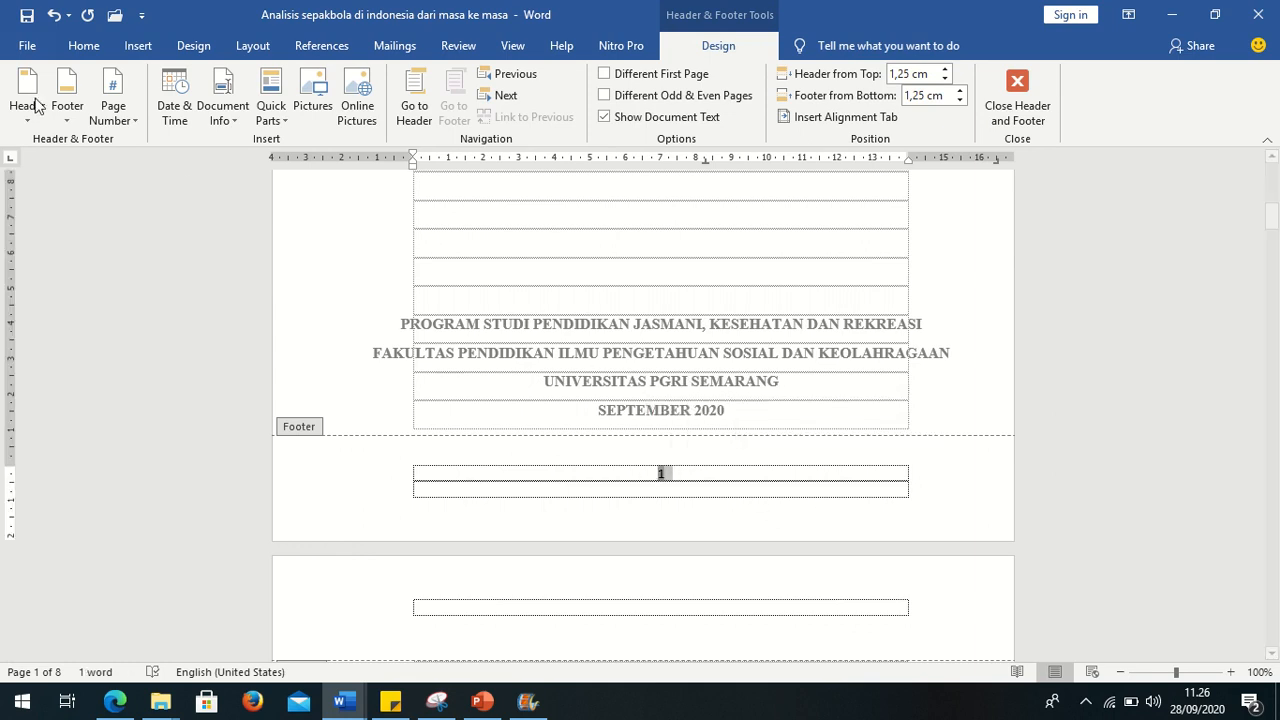
left_click(86, 48)
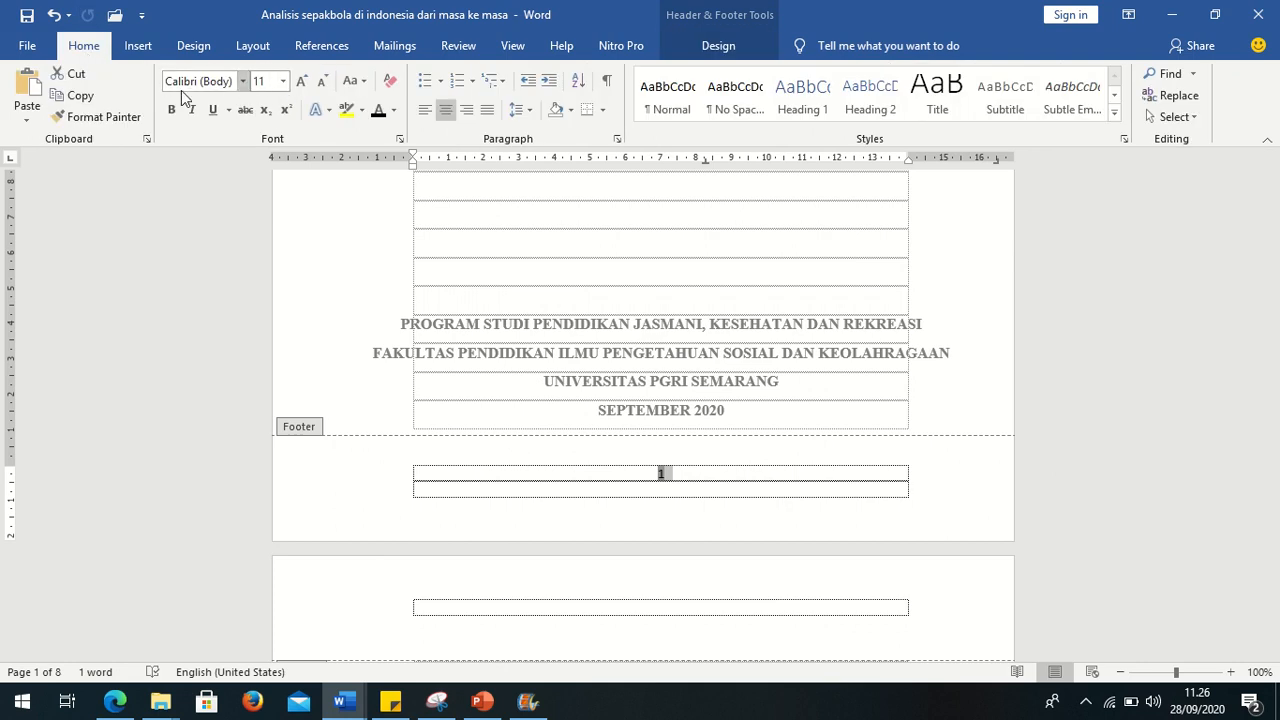
left_click(285, 78)
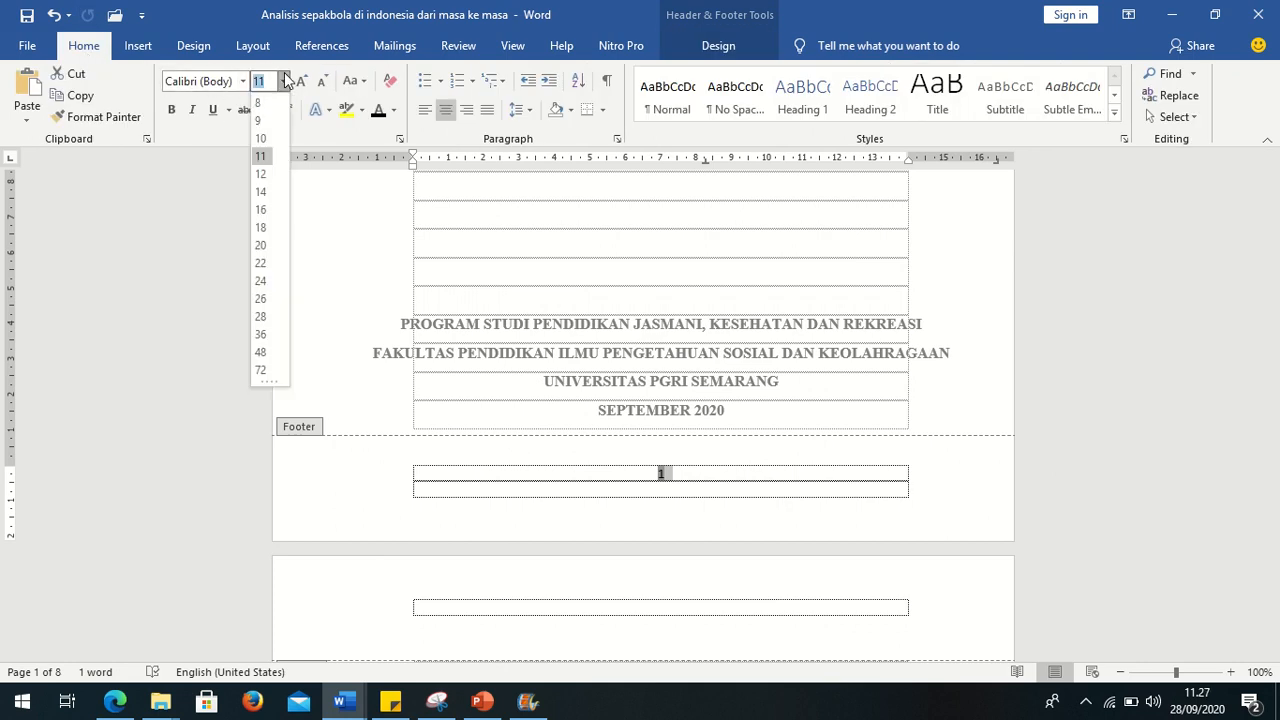
left_click(261, 178)
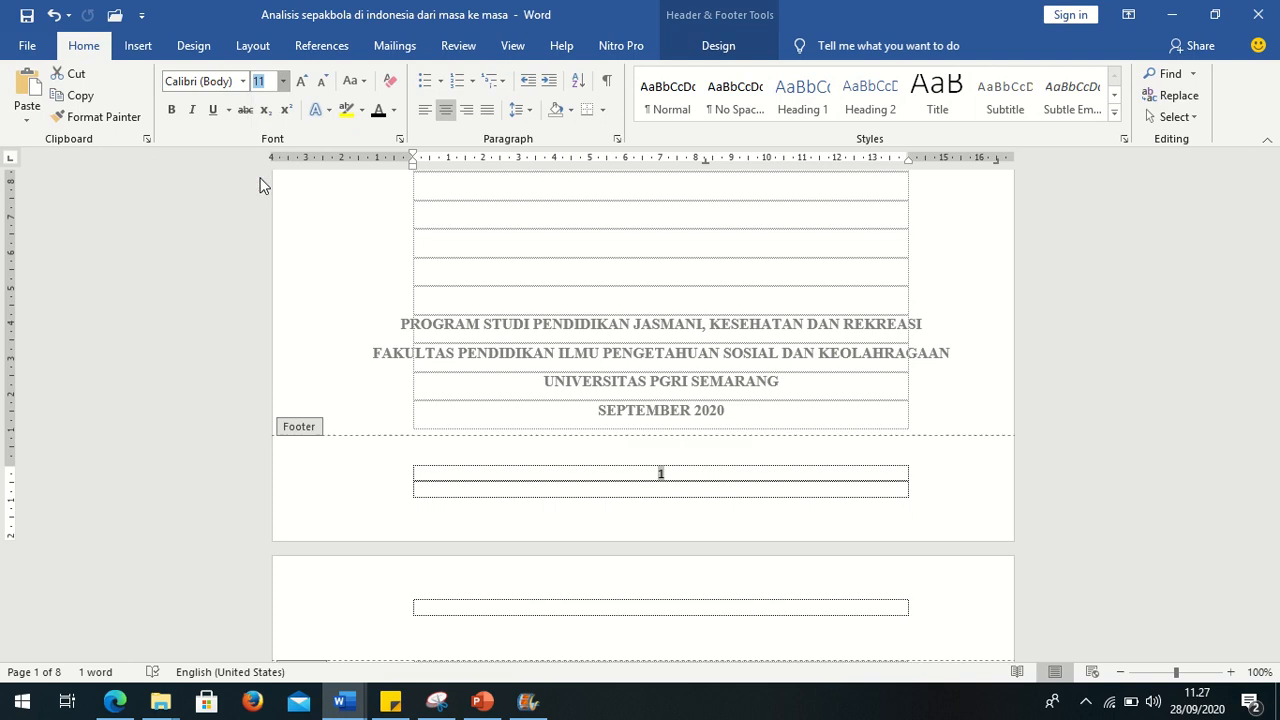
left_click(242, 81)
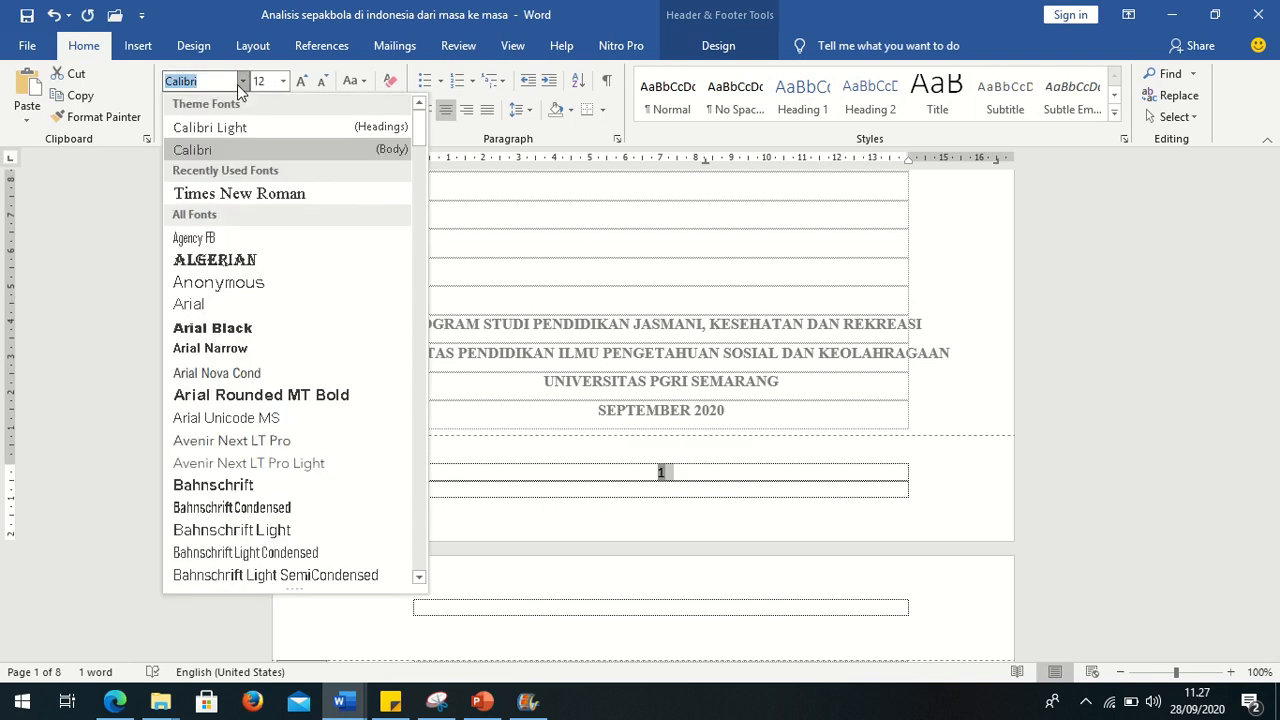
left_click(273, 205)
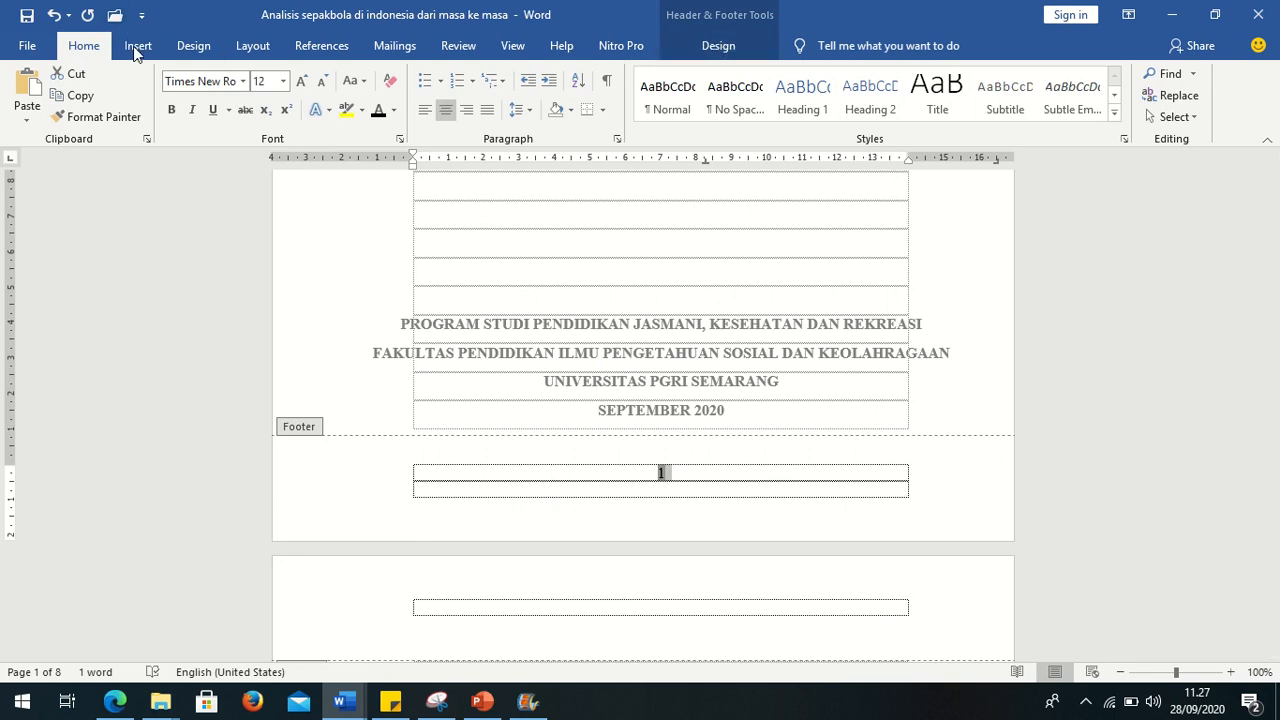
Set the page number format to lowercase Roman numerals (i, ii, iii, ...), continuing from the previous section
left_click(716, 47)
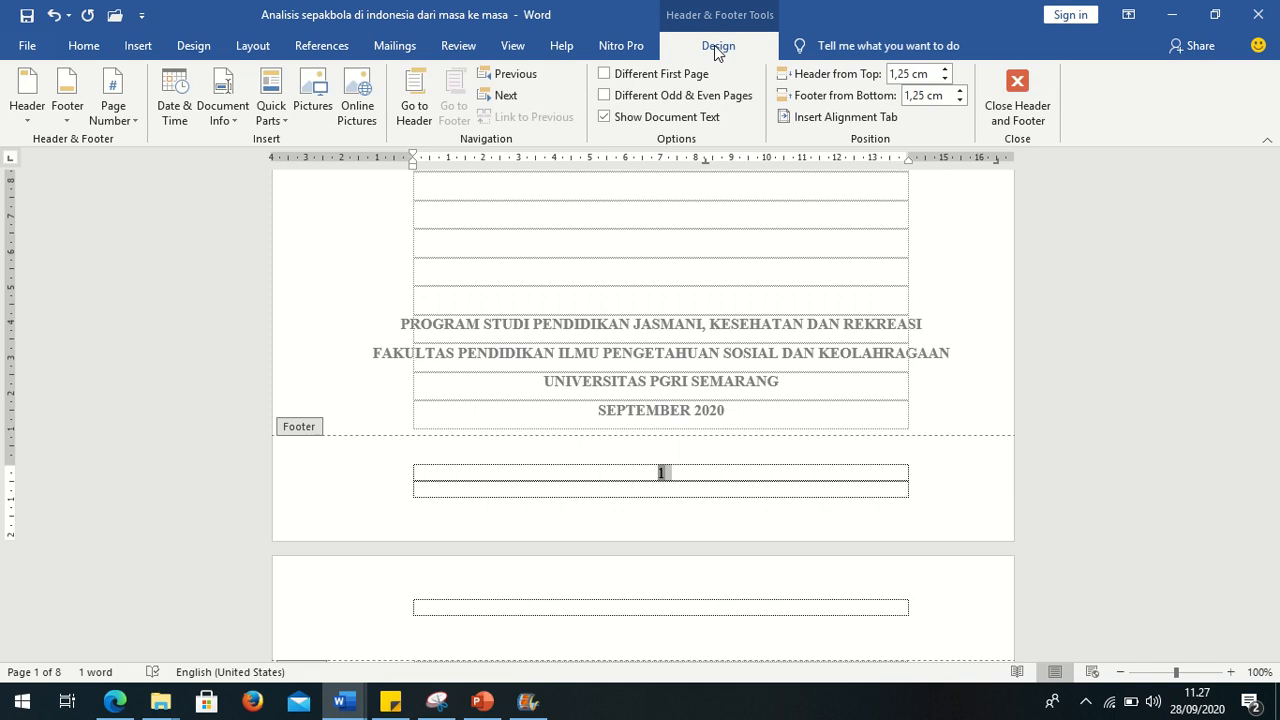
left_click(111, 125)
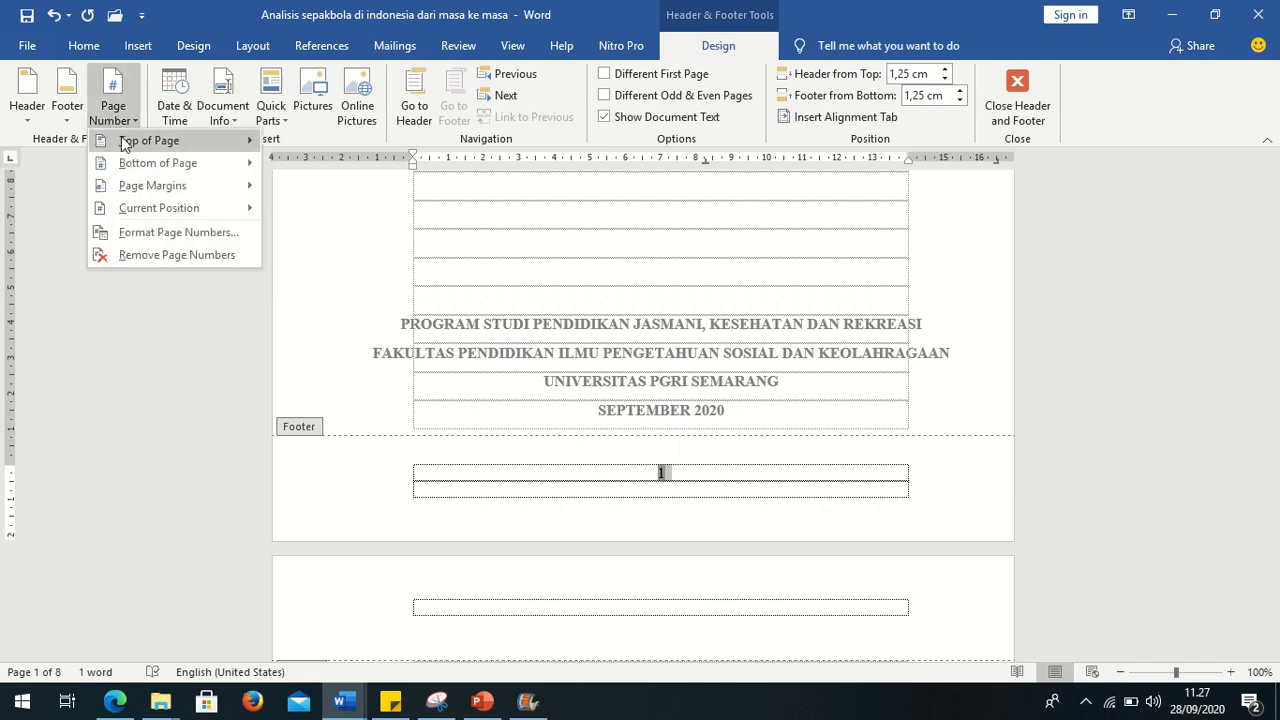
left_click(180, 232)
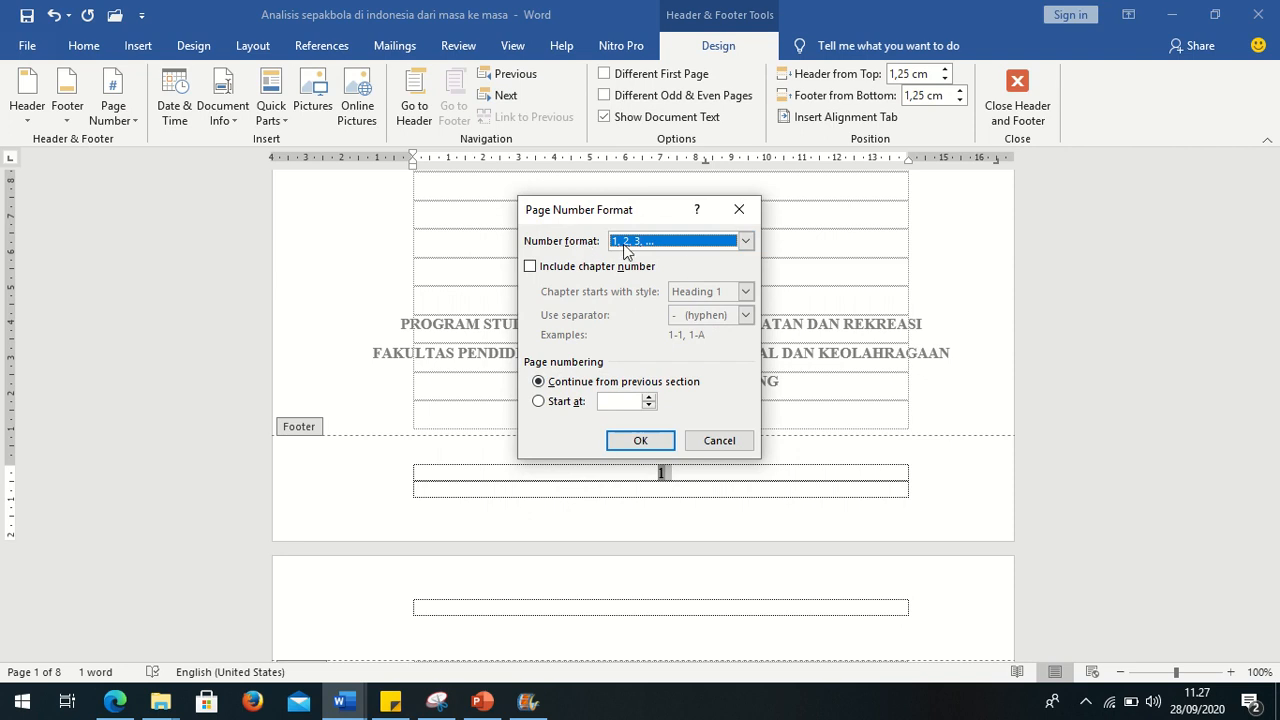
left_click(745, 242)
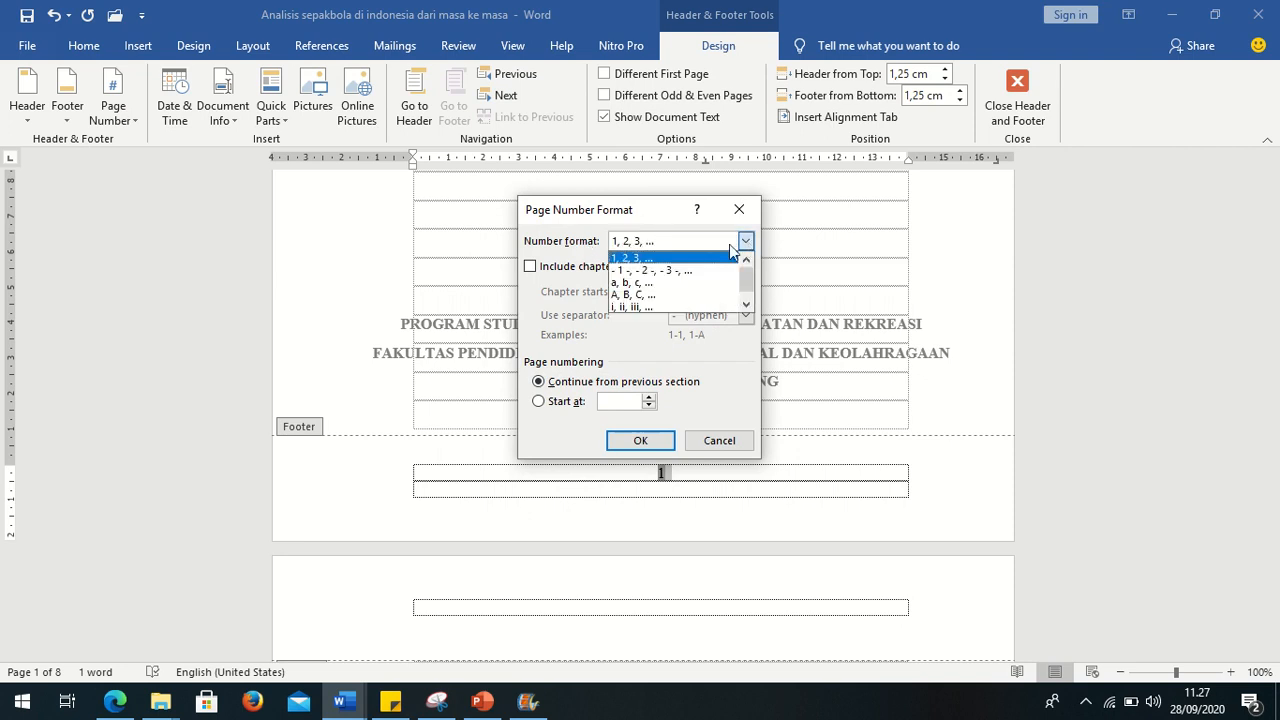
left_click(635, 307)
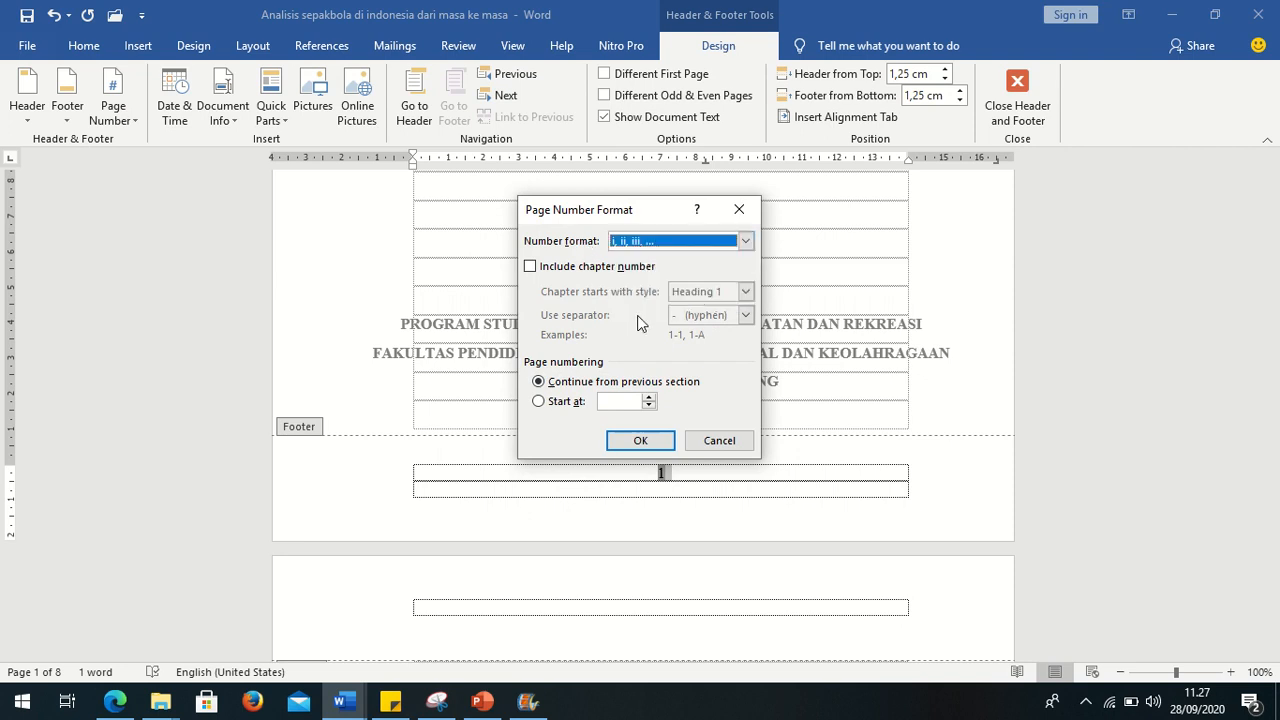
left_click(638, 441)
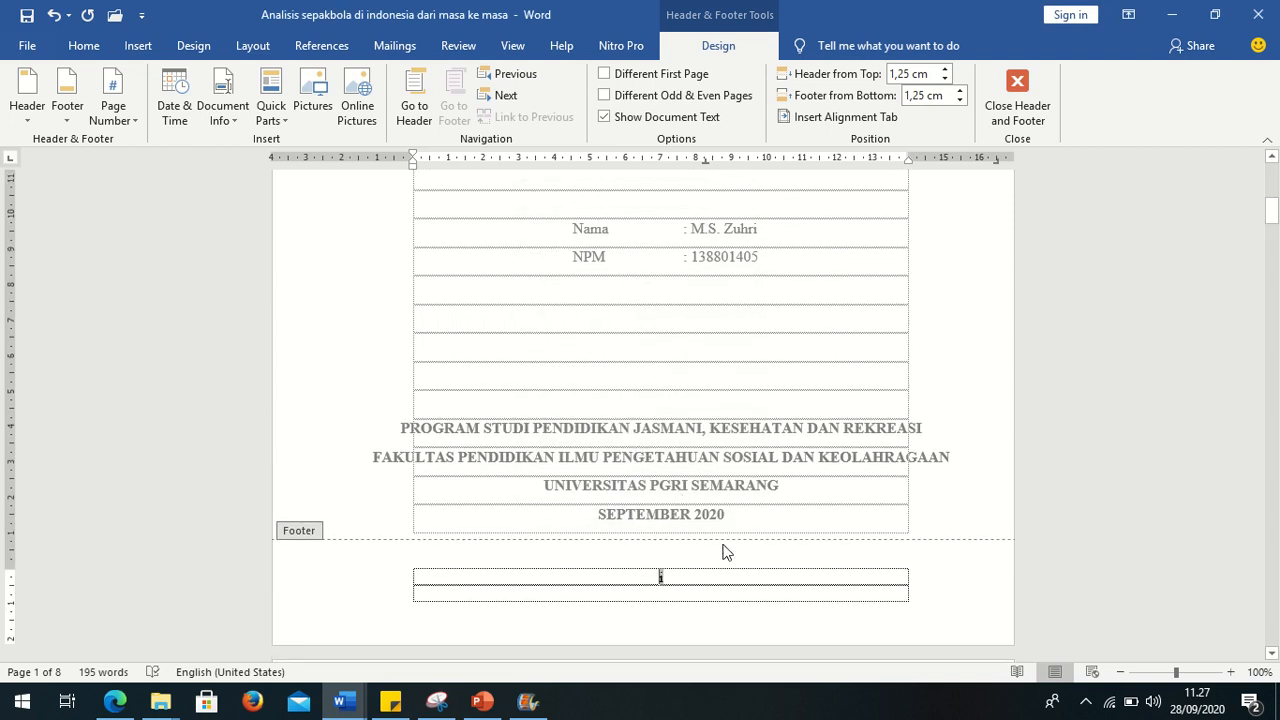
Examine the footer page numbering on the cover and the page after it
scroll(726, 553, "down", 15)
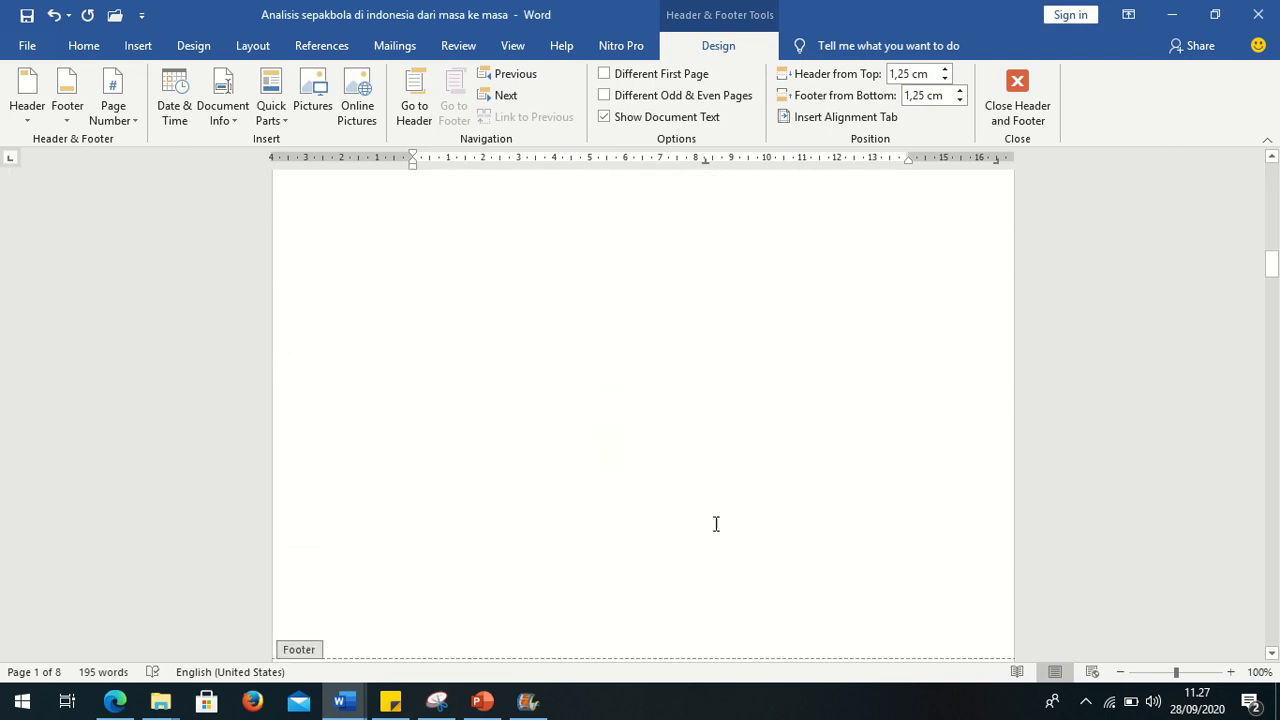
scroll(716, 524, "down", 3)
scroll(716, 524, "up", 10)
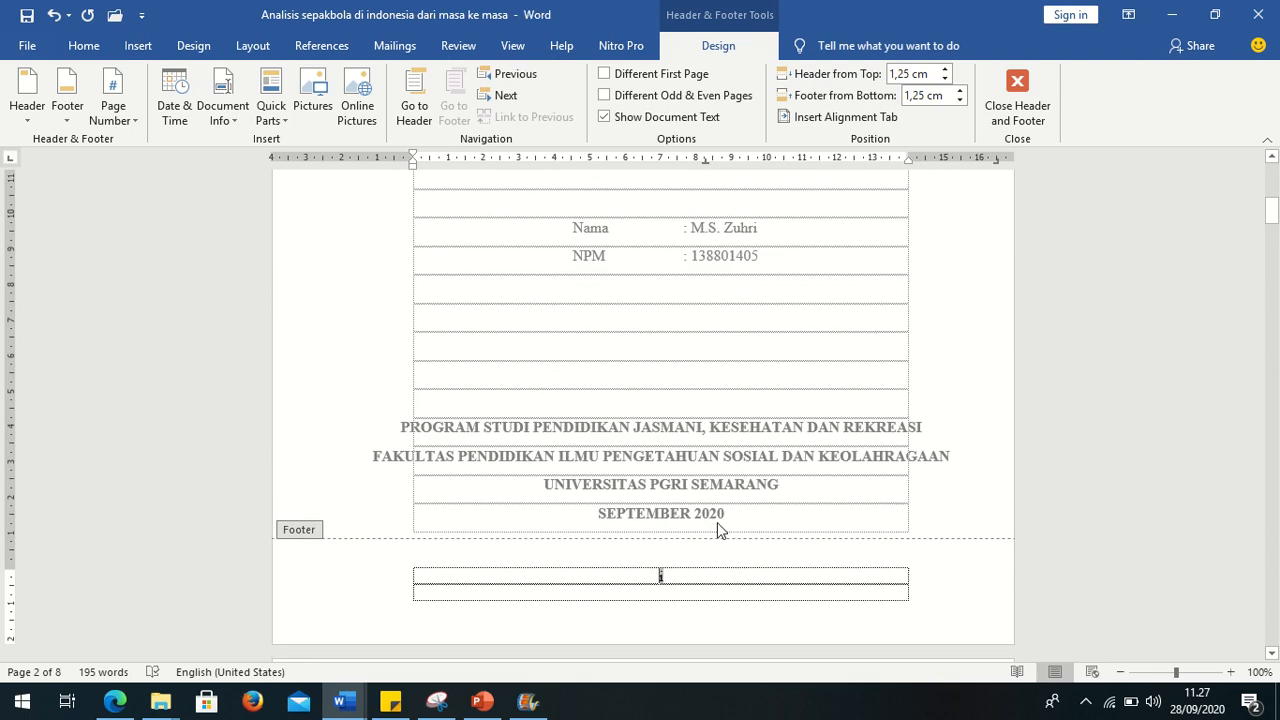
scroll(717, 528, "down", 3)
scroll(722, 524, "up", 2)
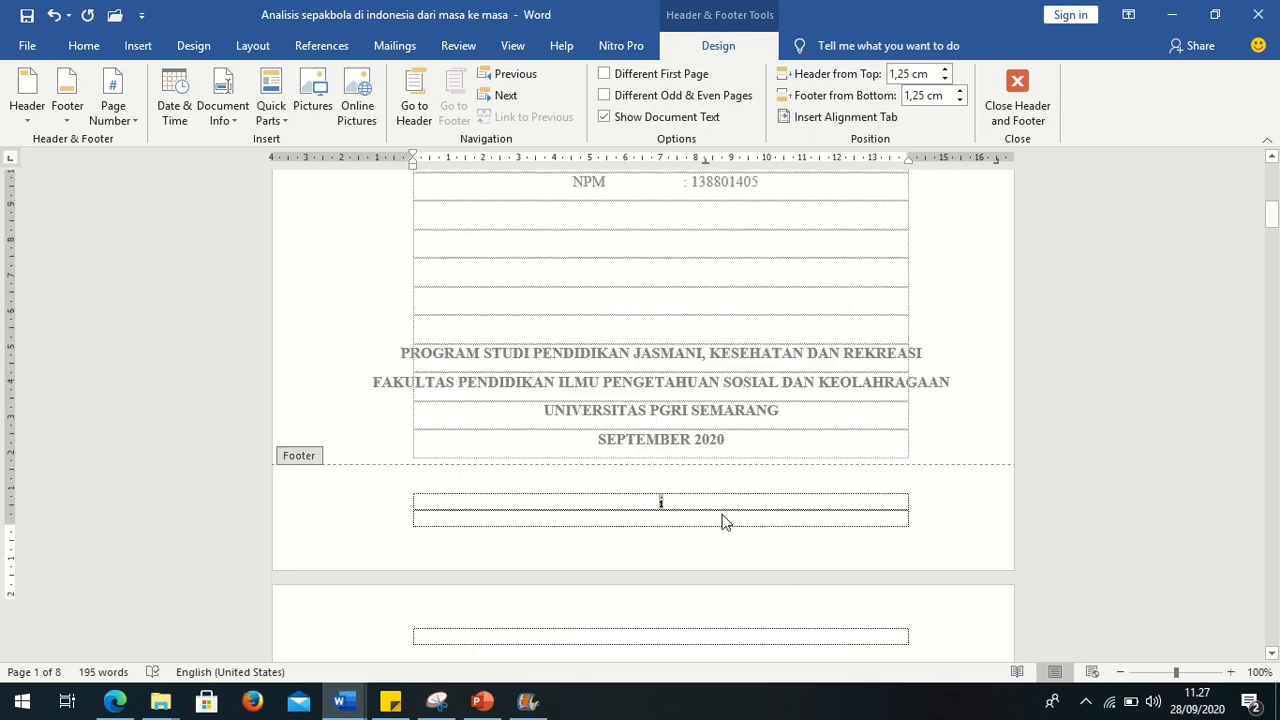
scroll(725, 522, "up", 1)
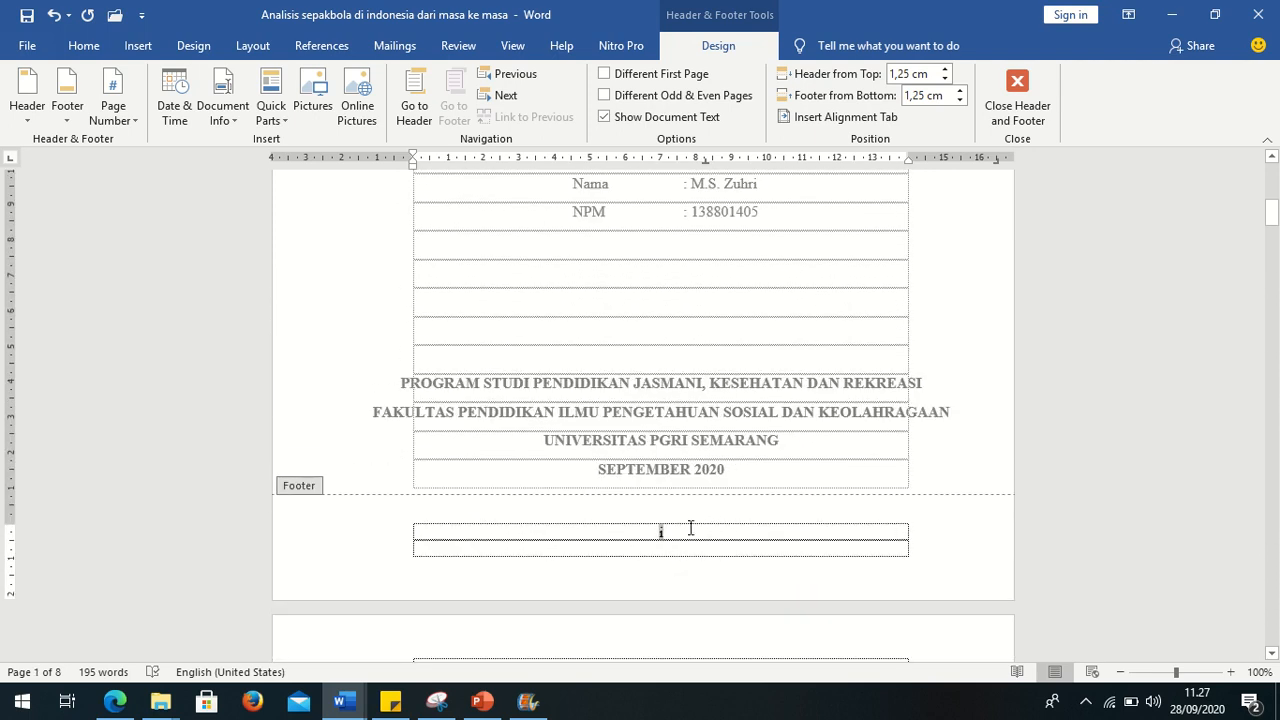
scroll(699, 528, "up", 1)
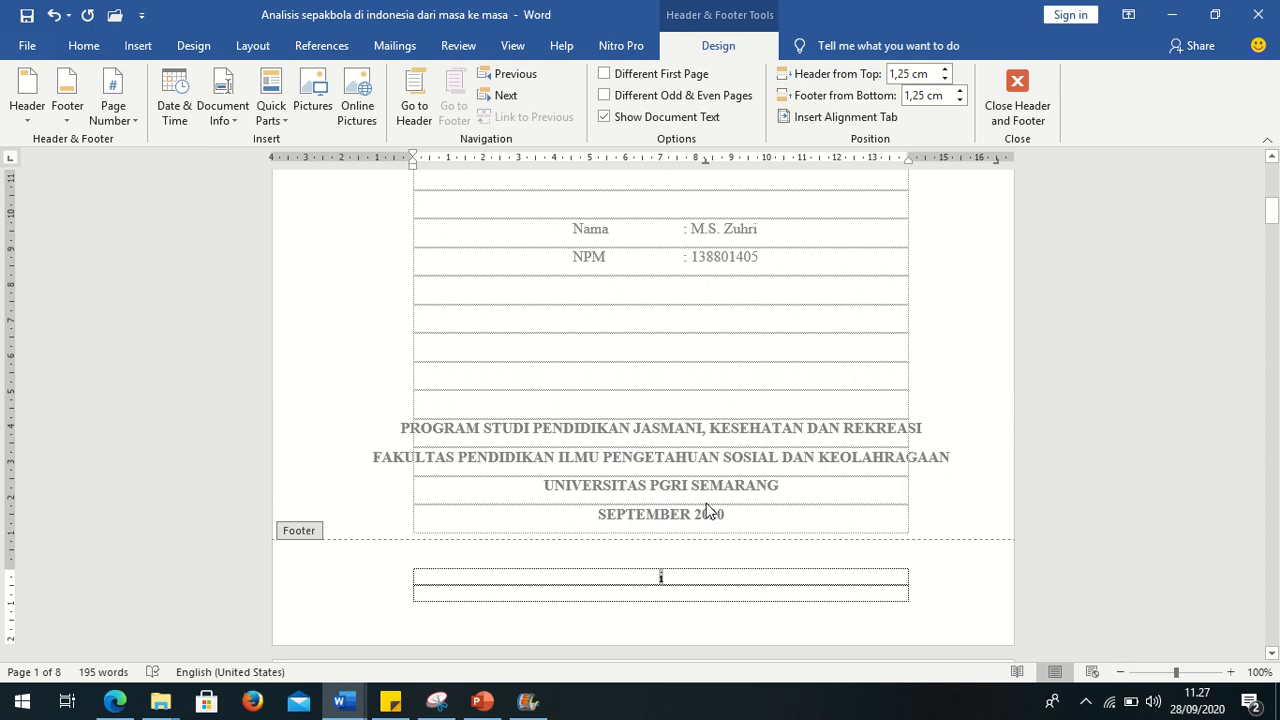
scroll(708, 497, "up", 4)
scroll(708, 497, "down", 6)
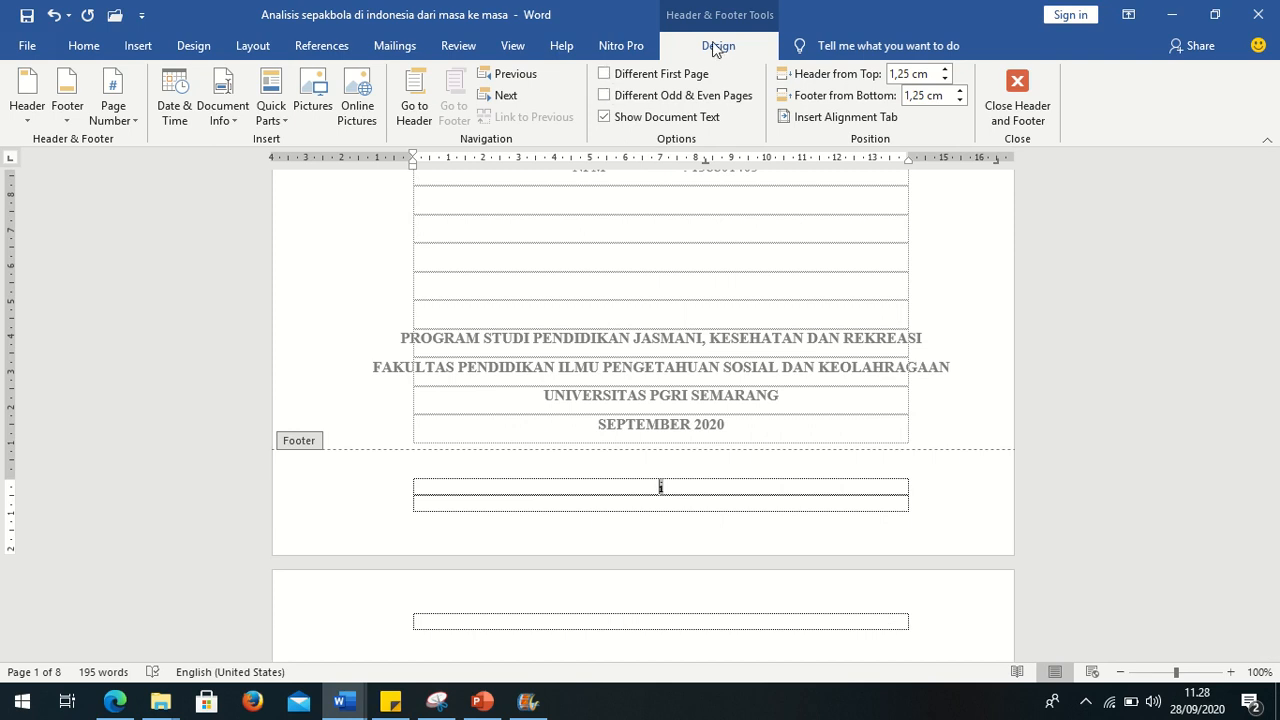
Turn on a different first page to leave the cover unnumbered, check the Kata pengantar footer, and leave footer editing
left_click(608, 82)
scroll(732, 455, "down", 3)
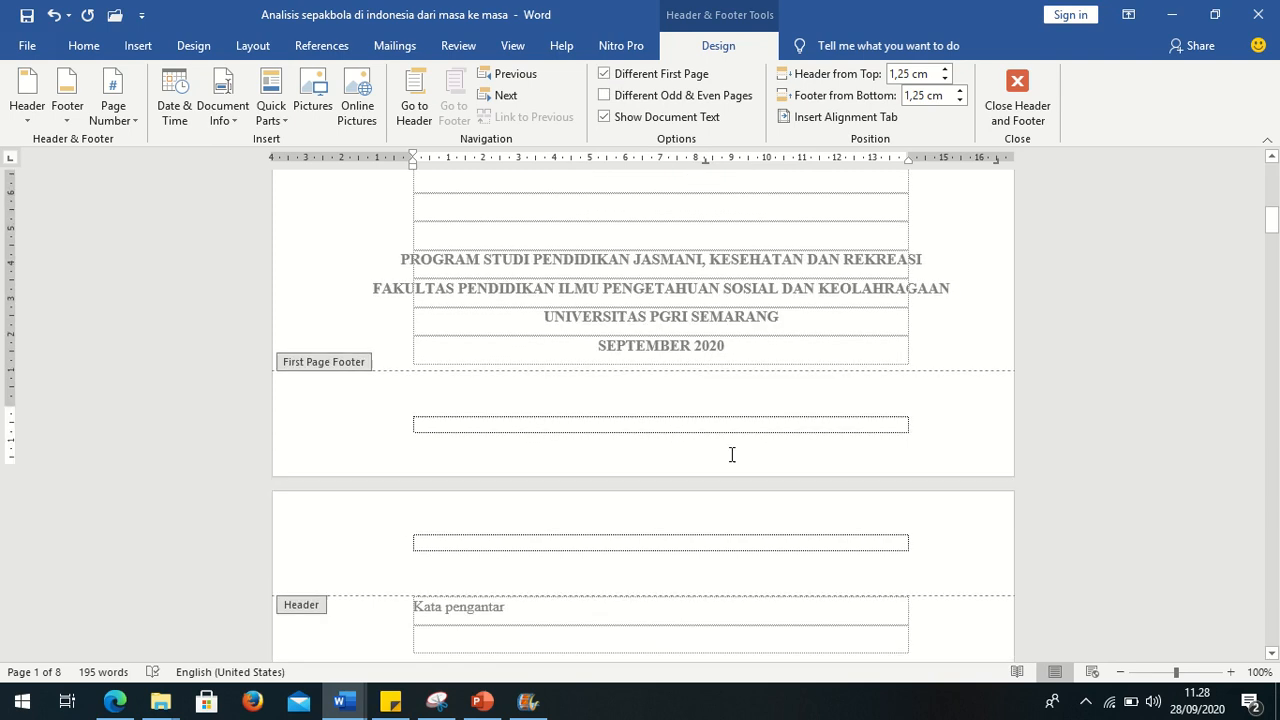
scroll(732, 455, "down", 20)
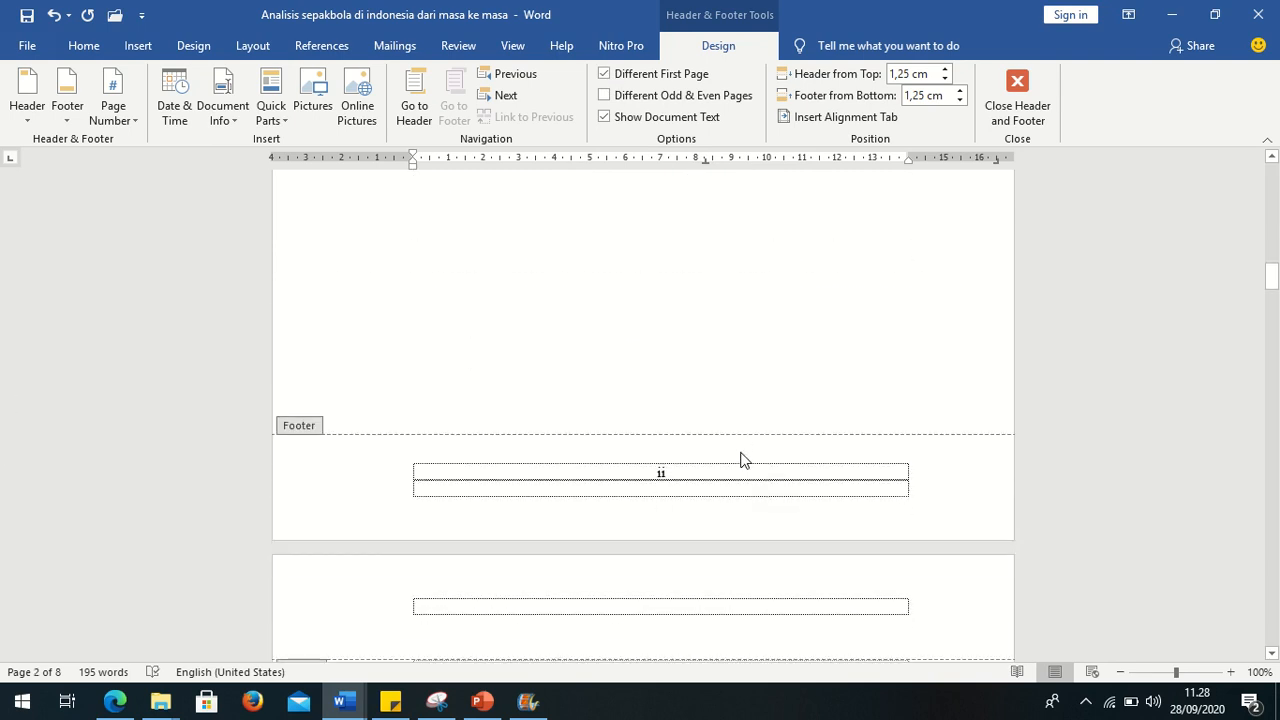
scroll(736, 455, "up", 15)
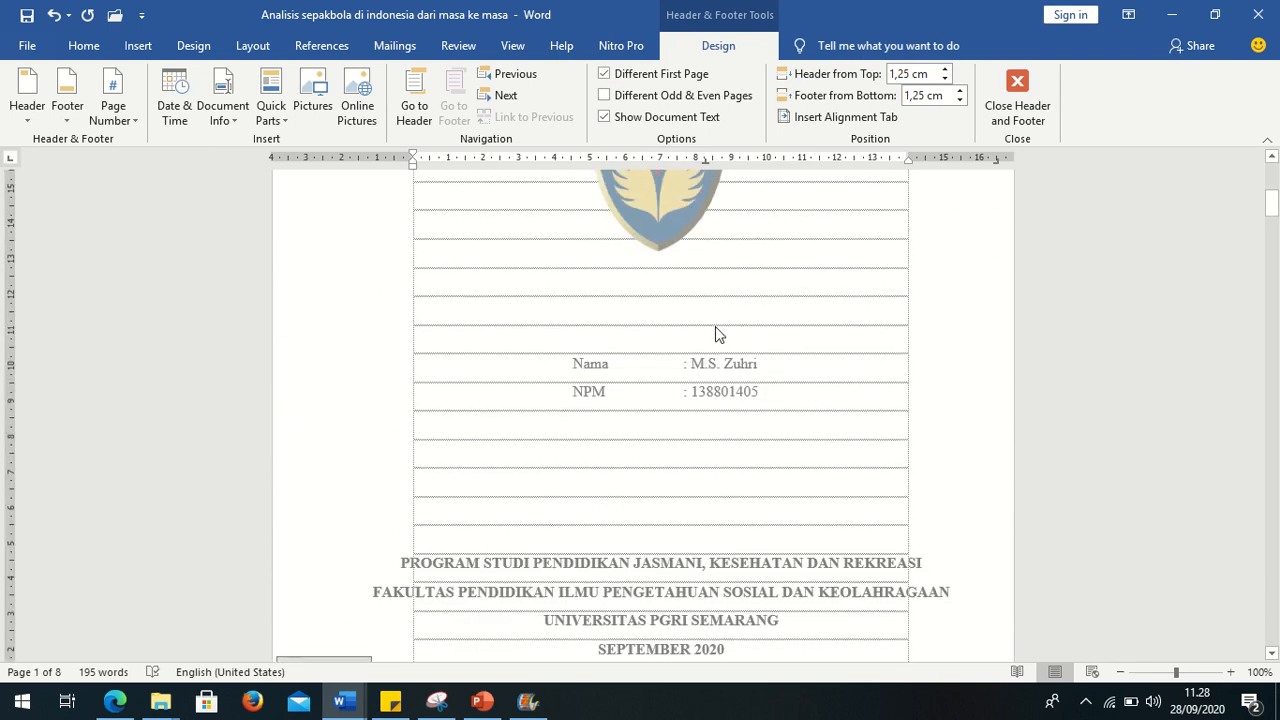
double_click(715, 334)
Review the page numbering from the cover page through the end of the table of contents
scroll(731, 360, "down", 10)
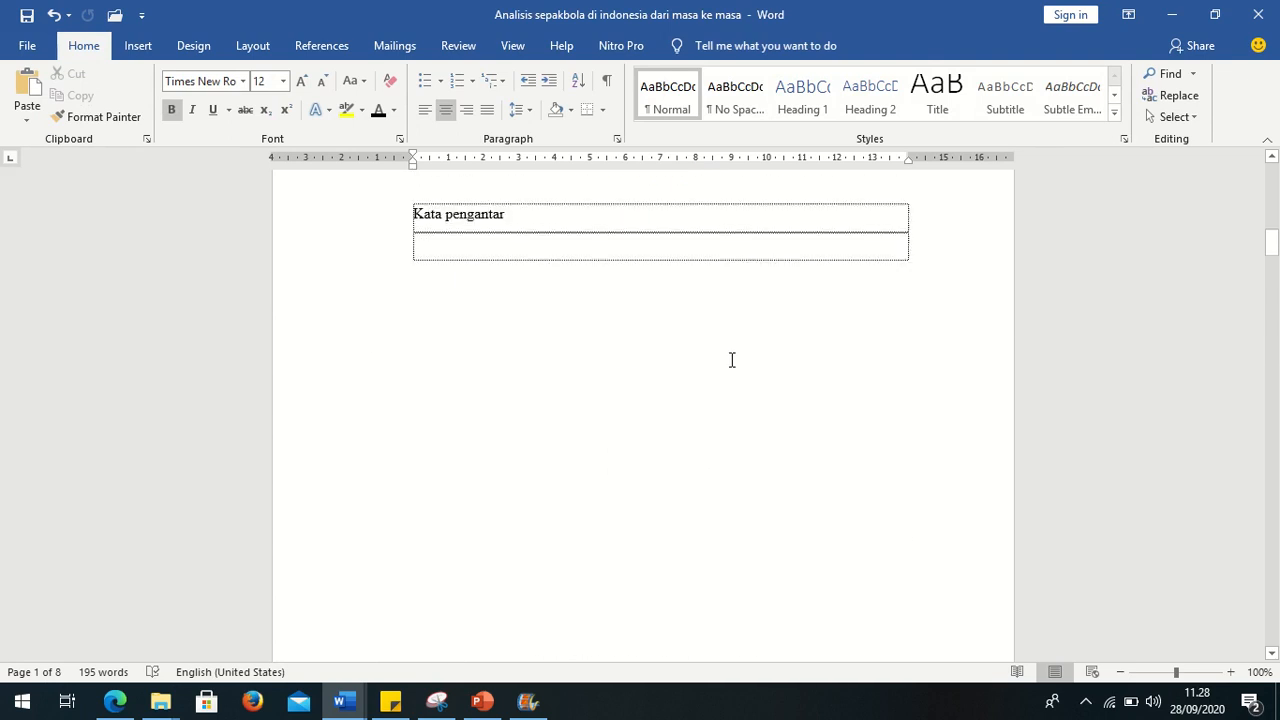
scroll(732, 360, "up", 10)
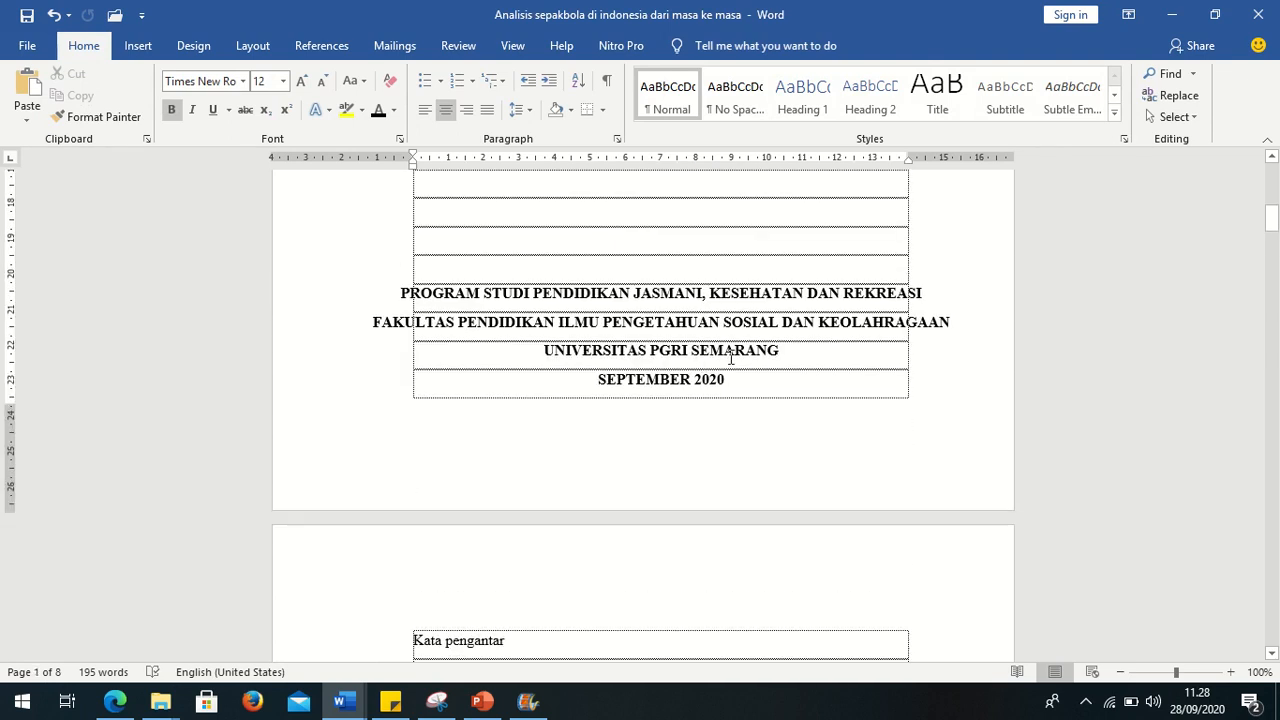
scroll(696, 443, "down", 15)
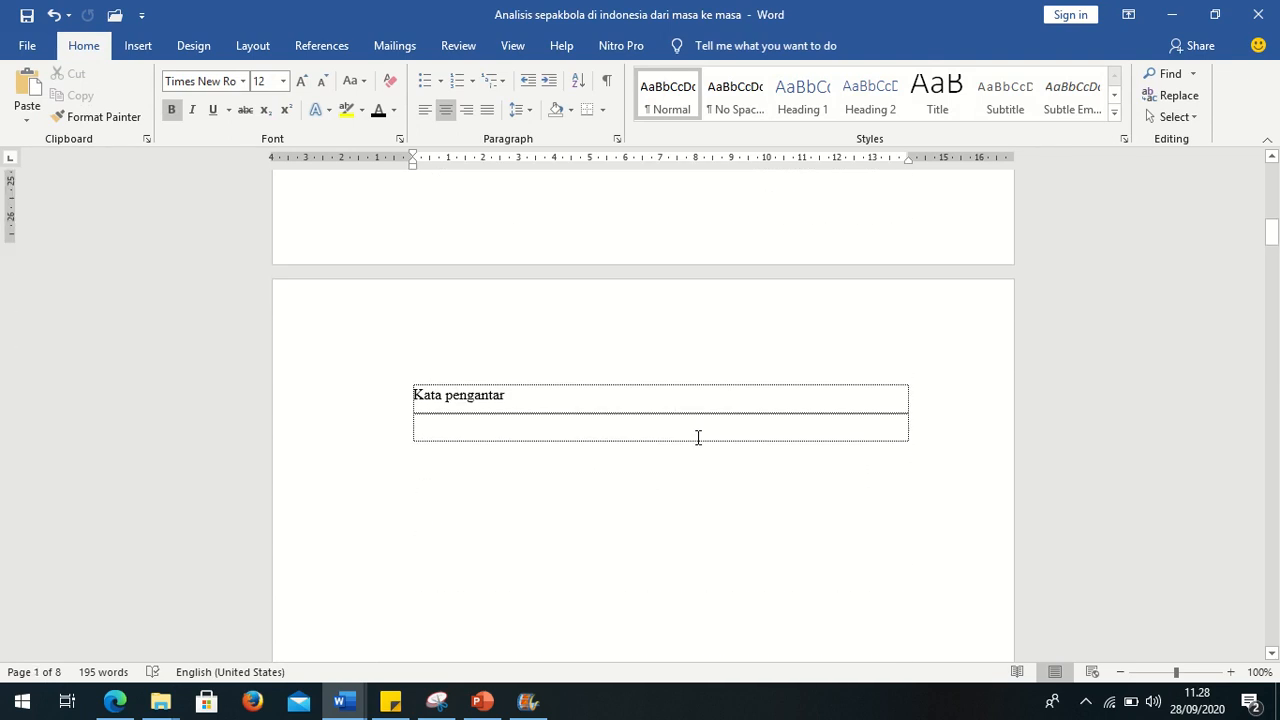
scroll(696, 443, "down", 15)
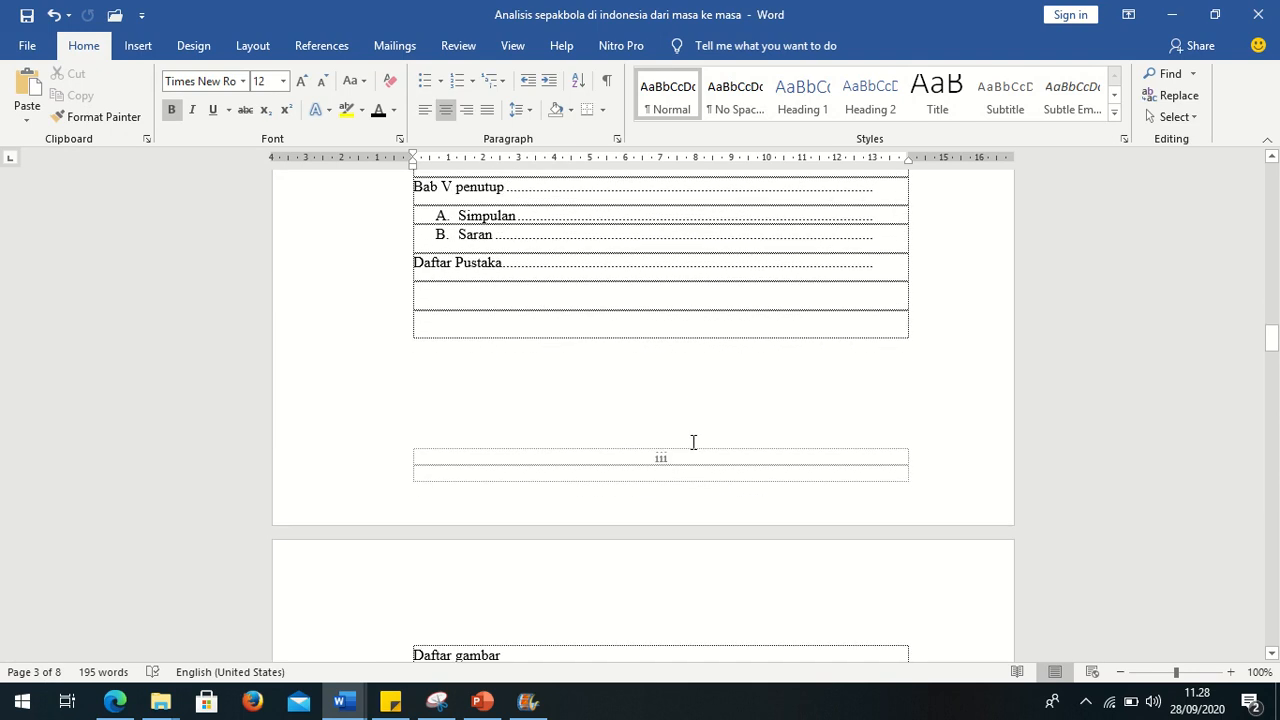
scroll(693, 443, "up", 7)
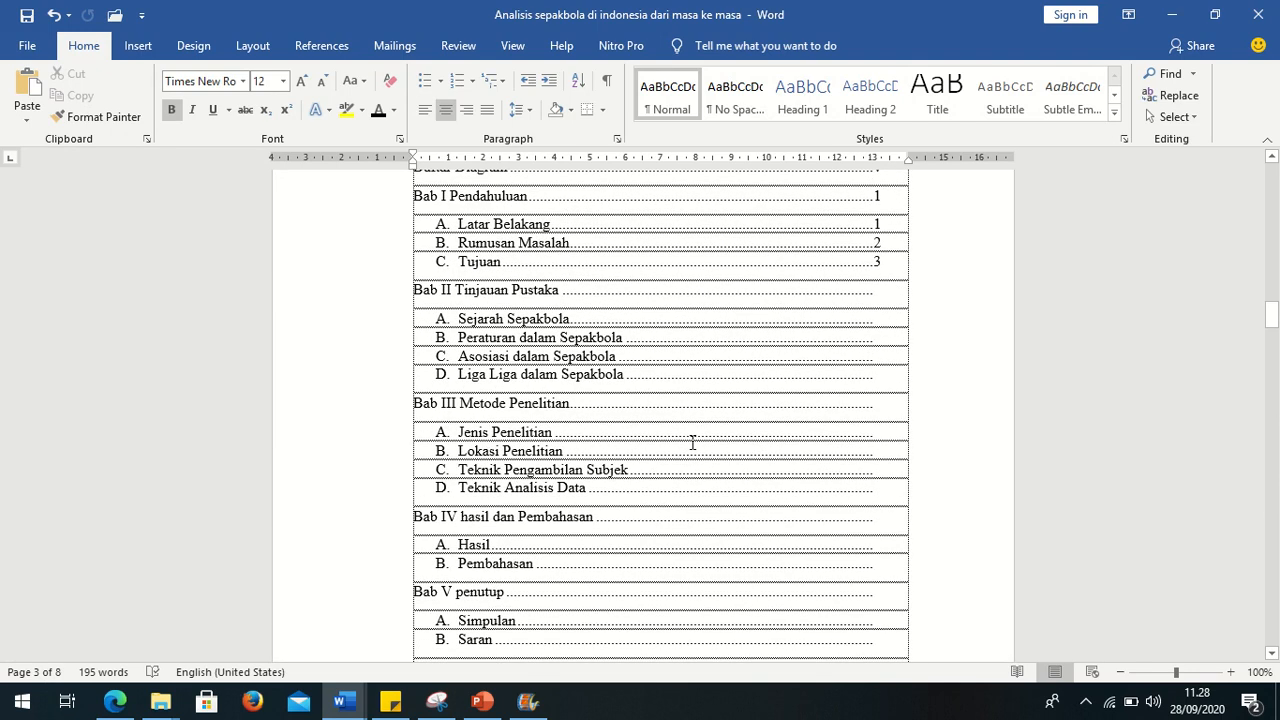
Review the footer page numbering from the table of contents through Daftar gambar and Daftar diagram to the BAB I page
scroll(693, 443, "up", 2)
scroll(693, 443, "down", 7)
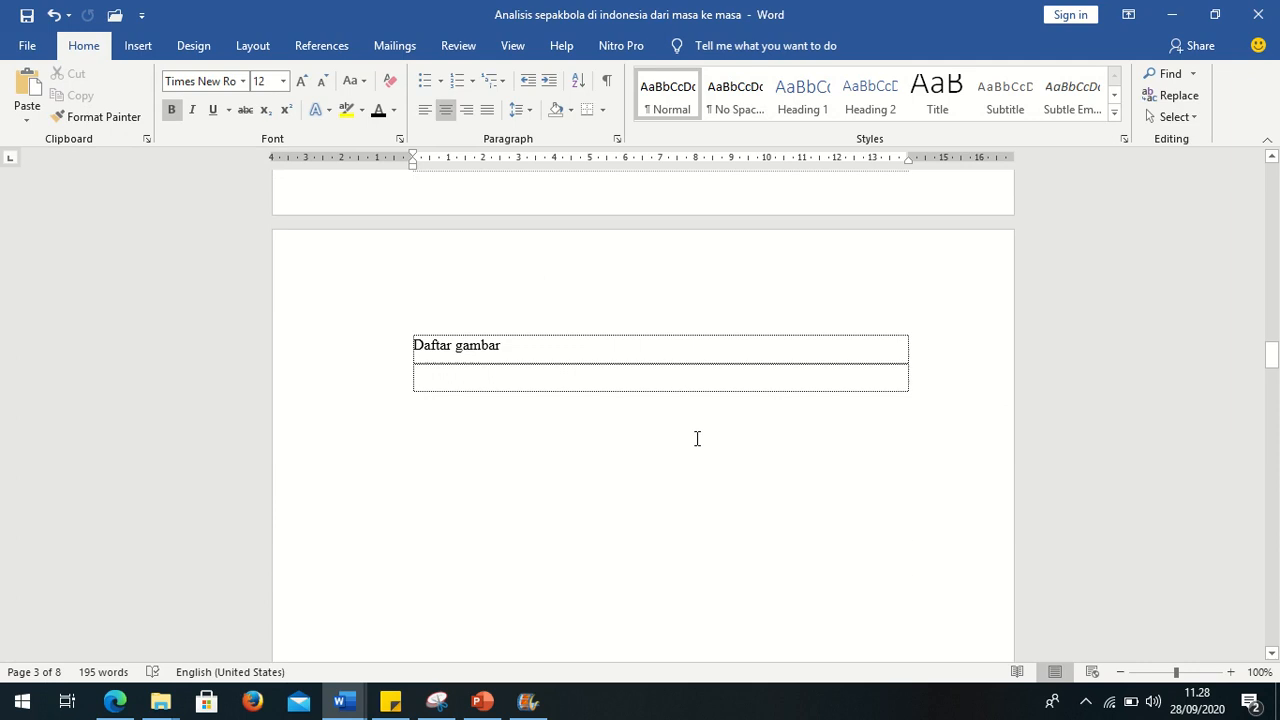
scroll(697, 438, "down", 15)
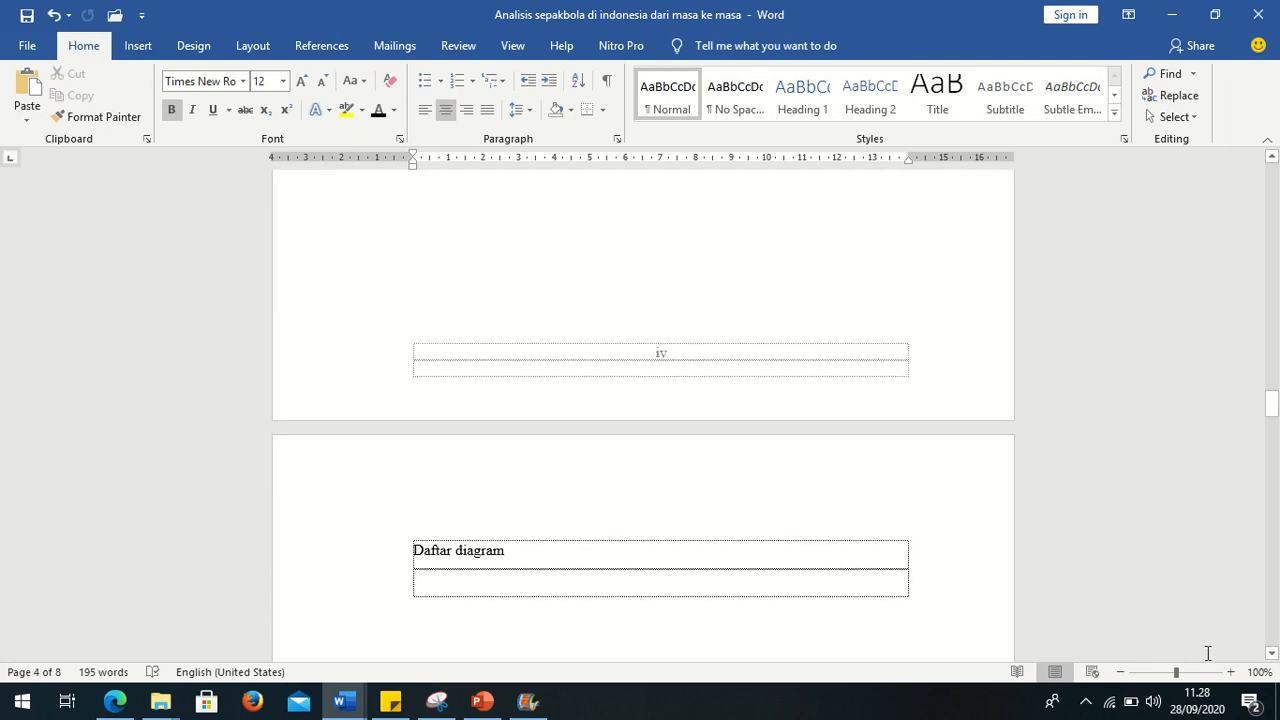
scroll(775, 558, "down", 20)
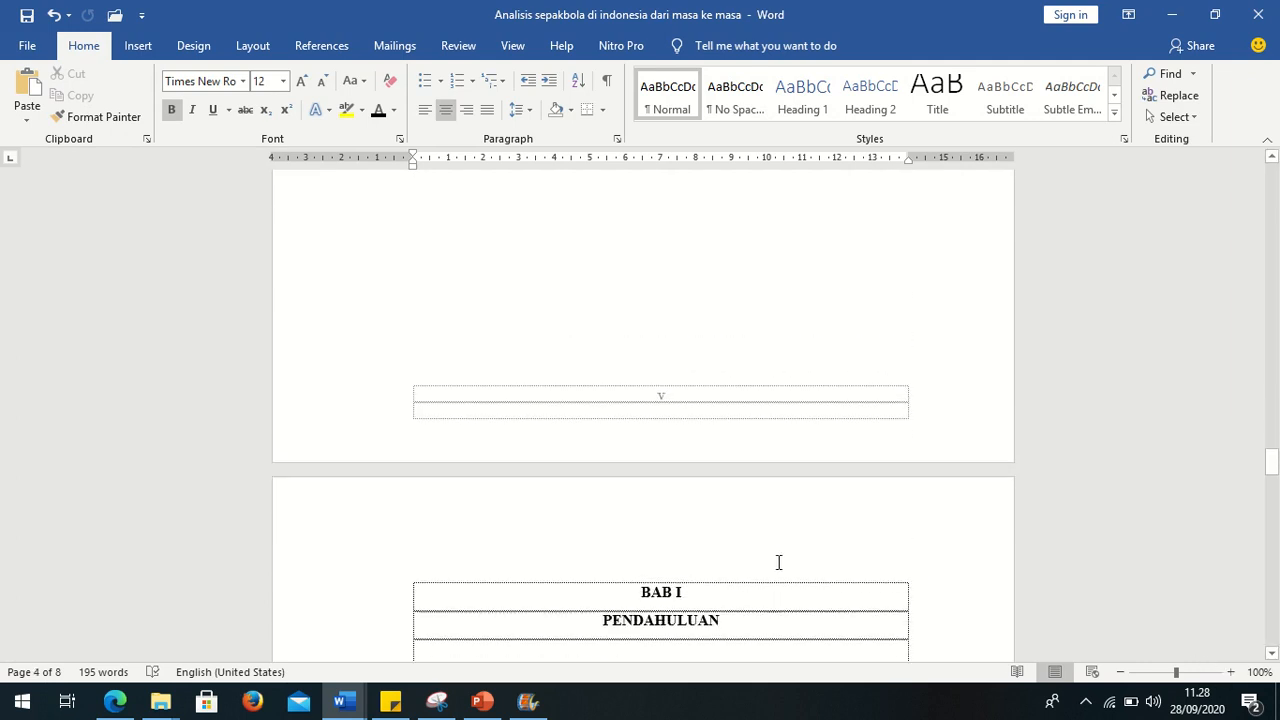
scroll(740, 530, "up", 4)
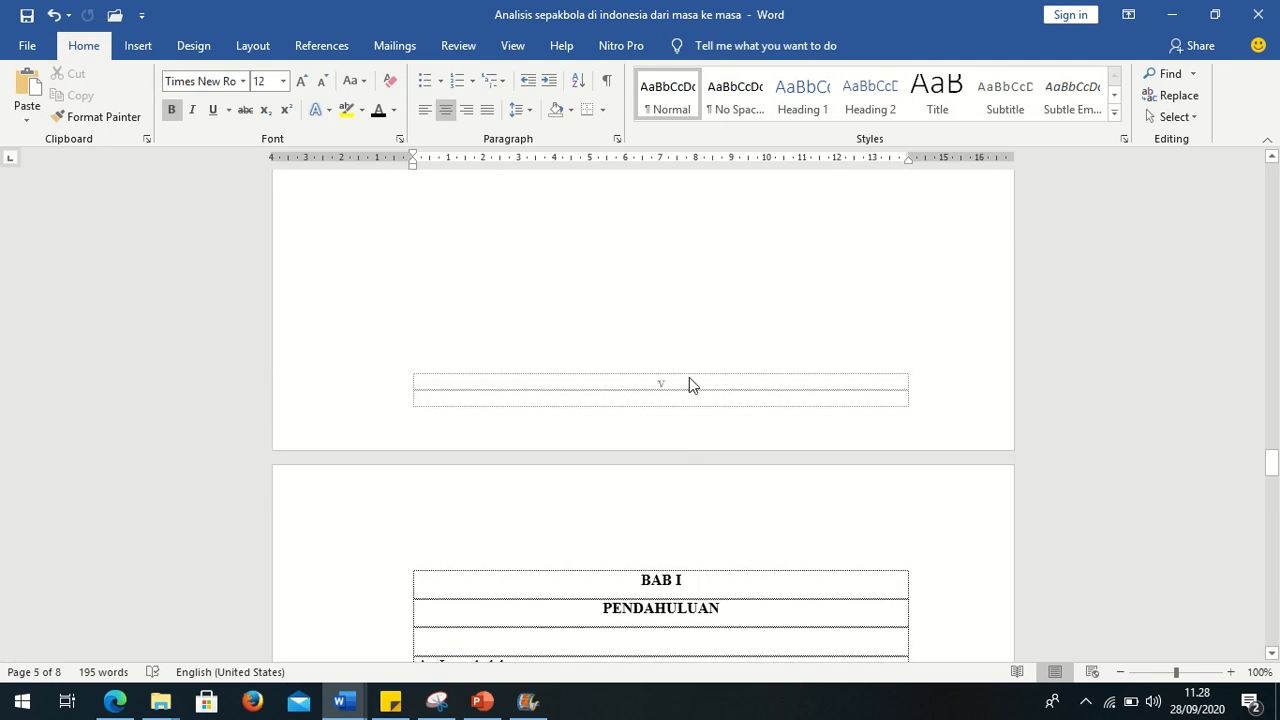
scroll(692, 385, "down", 6)
scroll(795, 427, "down", 8)
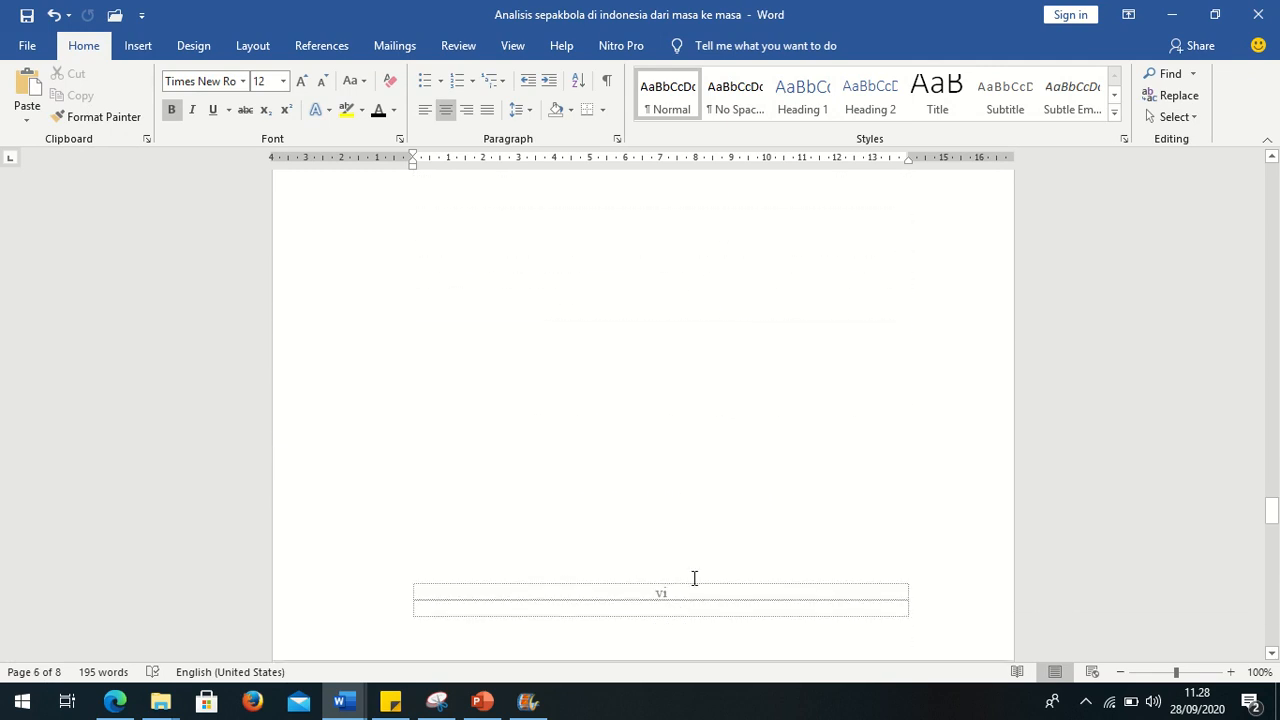
mouse_move(585, 5)
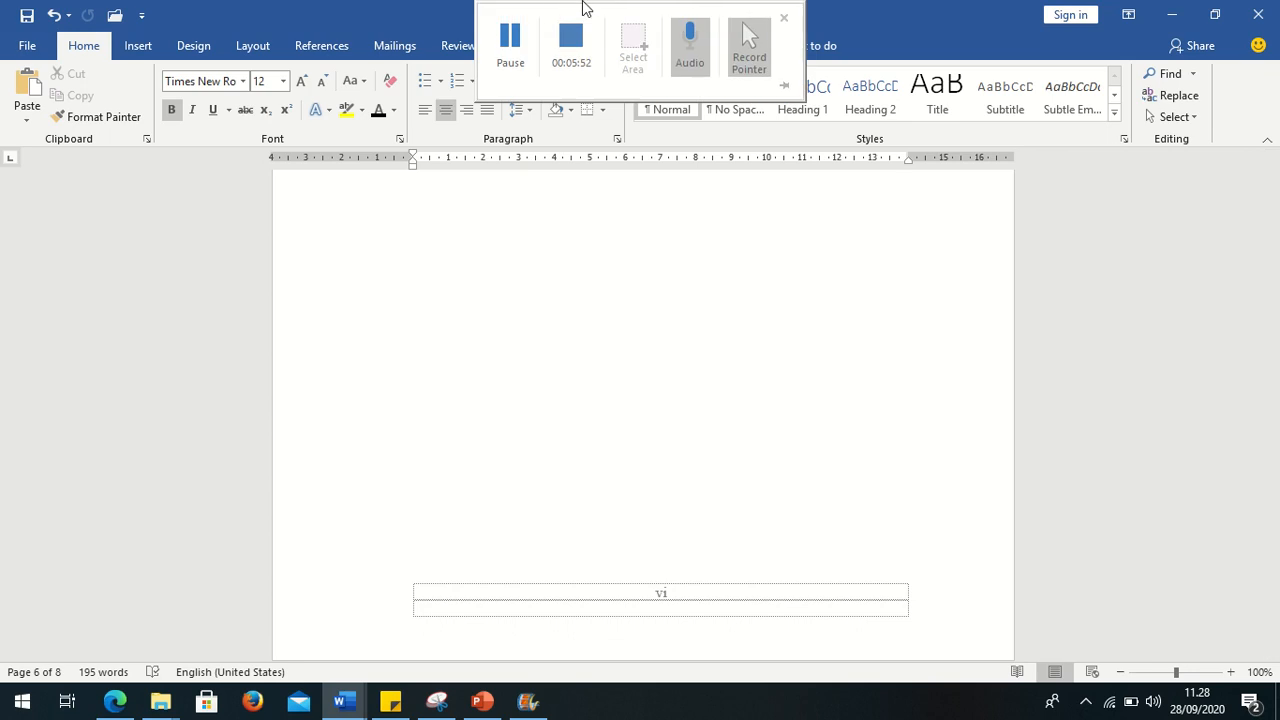
left_click(511, 40)
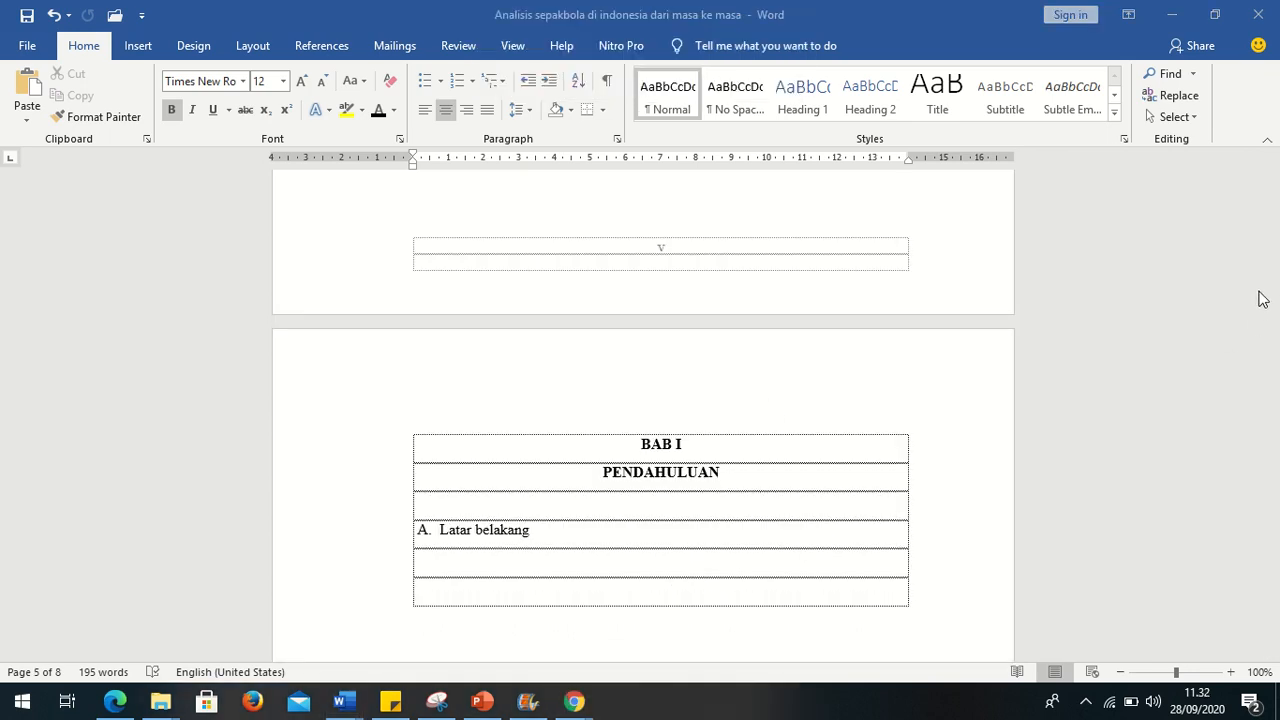
Examine the BAB I PENDAHULUAN page and the page number format in its footer
scroll(712, 470, "down", 10)
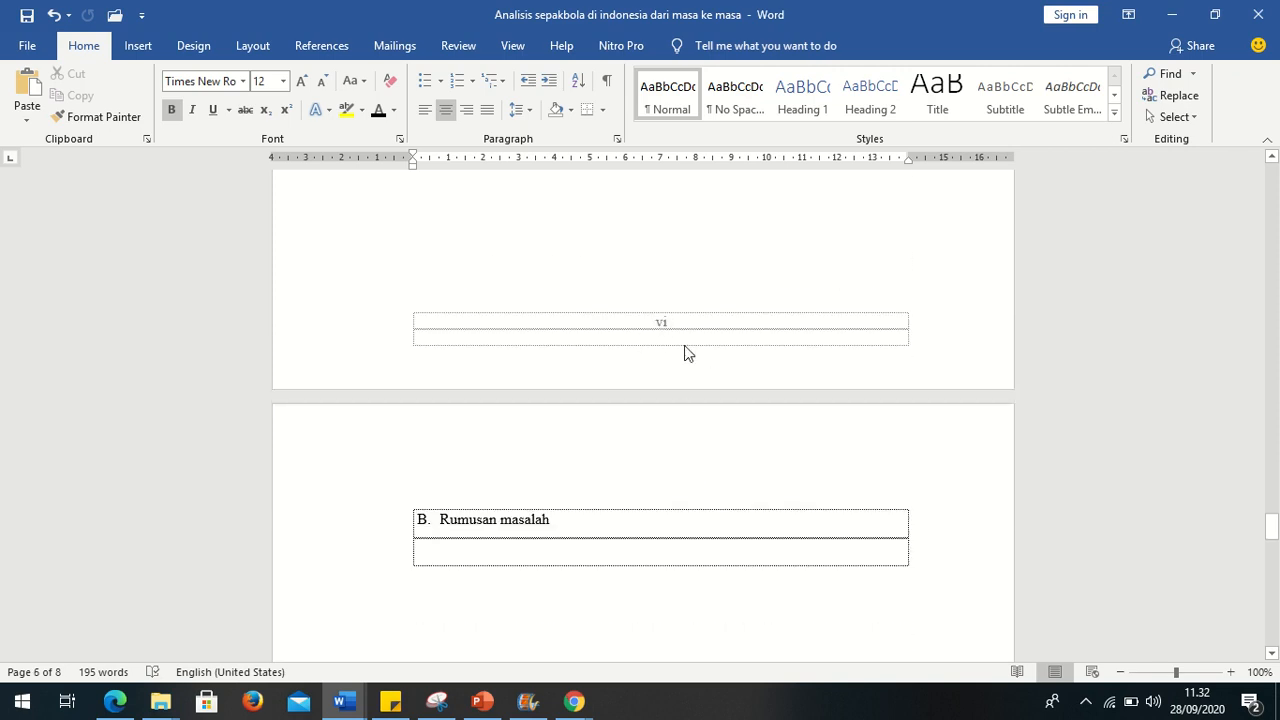
scroll(668, 345, "up", 10)
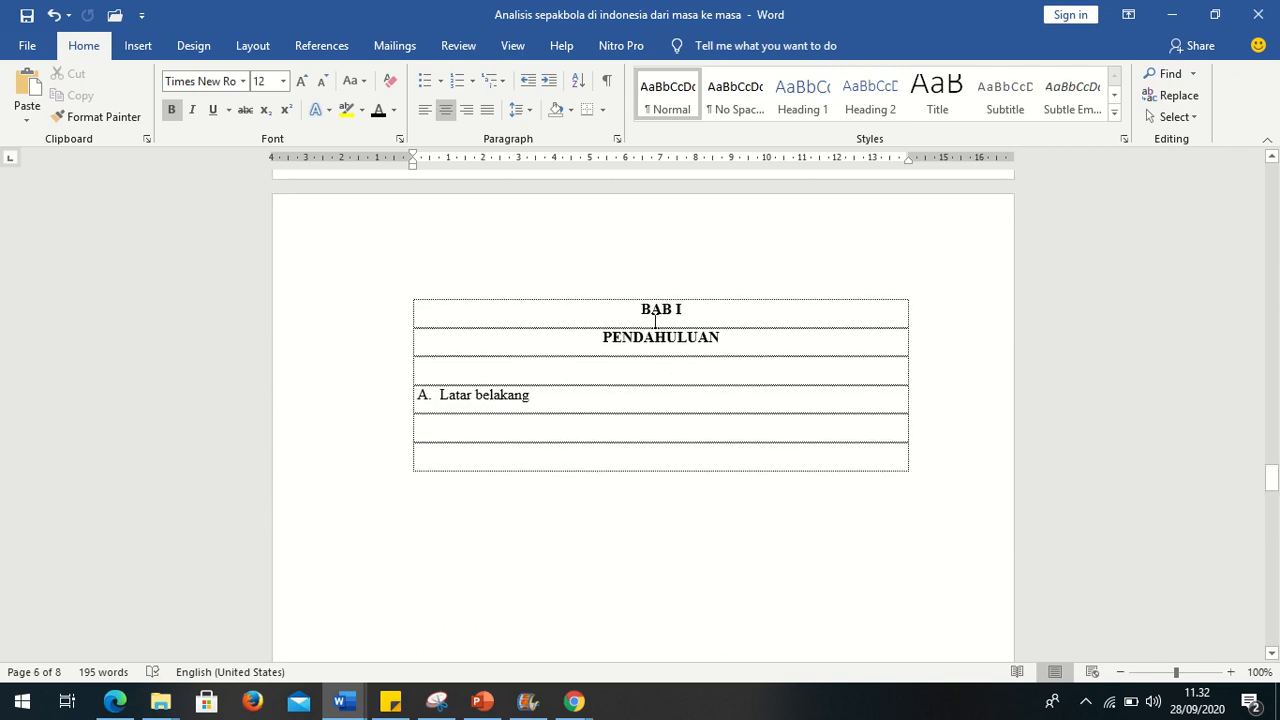
left_click_drag(642, 315, 708, 350)
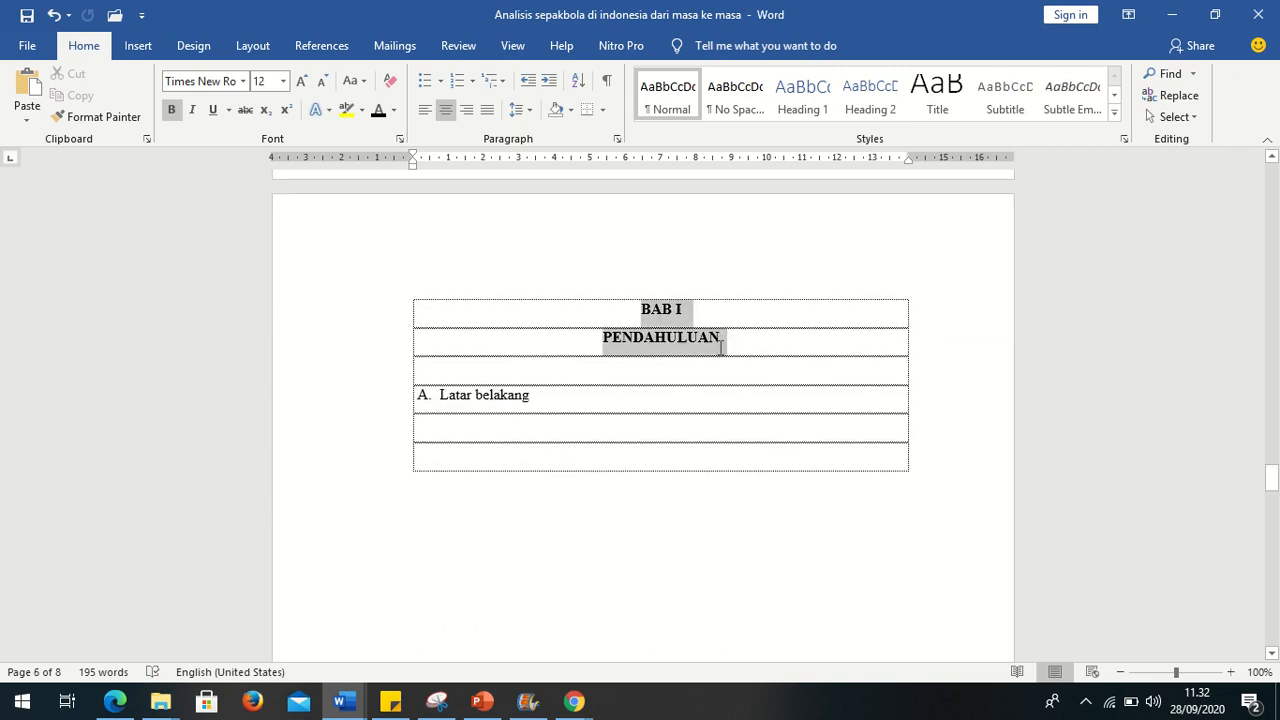
left_click(698, 394)
scroll(707, 399, "down", 2)
scroll(707, 399, "down", 5)
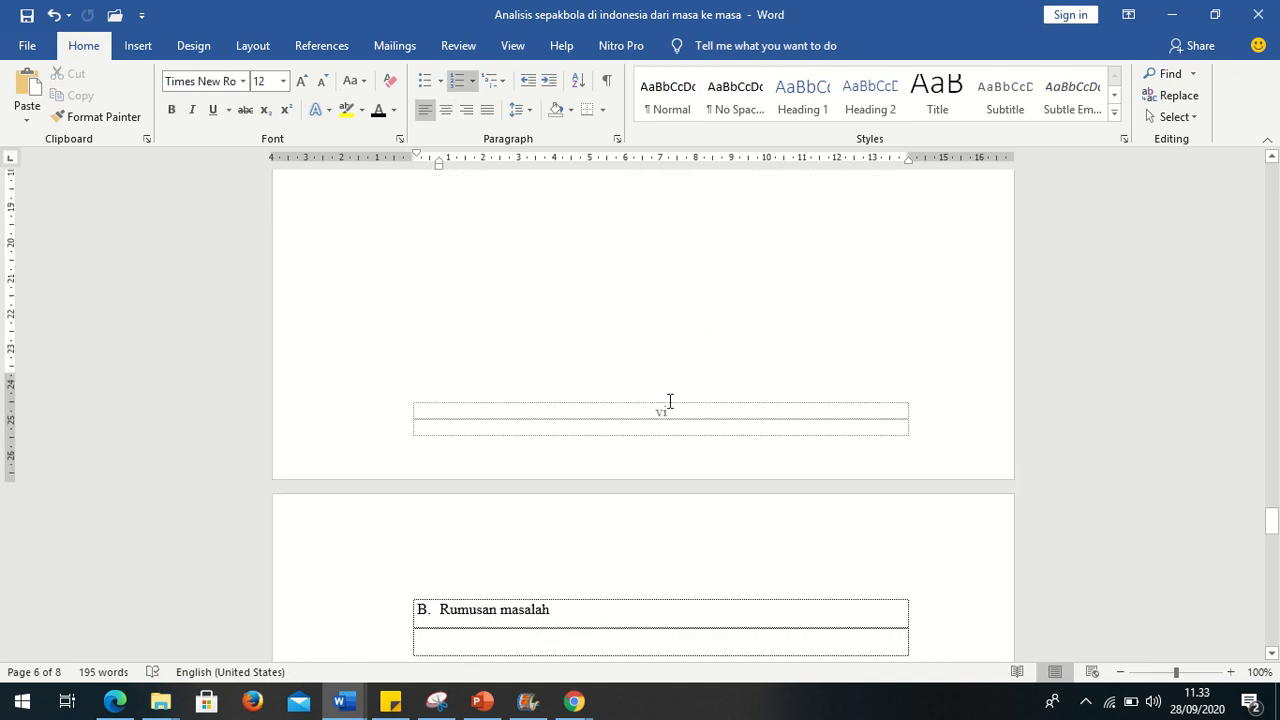
scroll(651, 429, "up", 7)
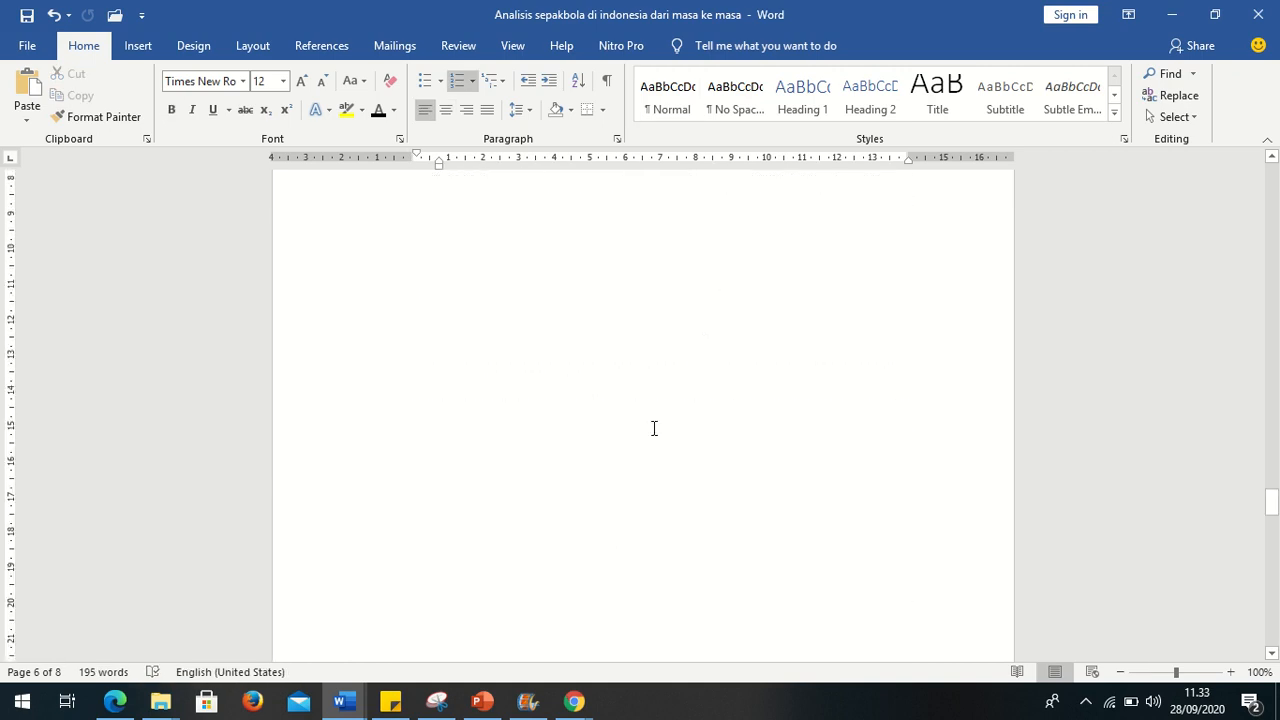
scroll(646, 440, "down", 6)
scroll(647, 444, "up", 7)
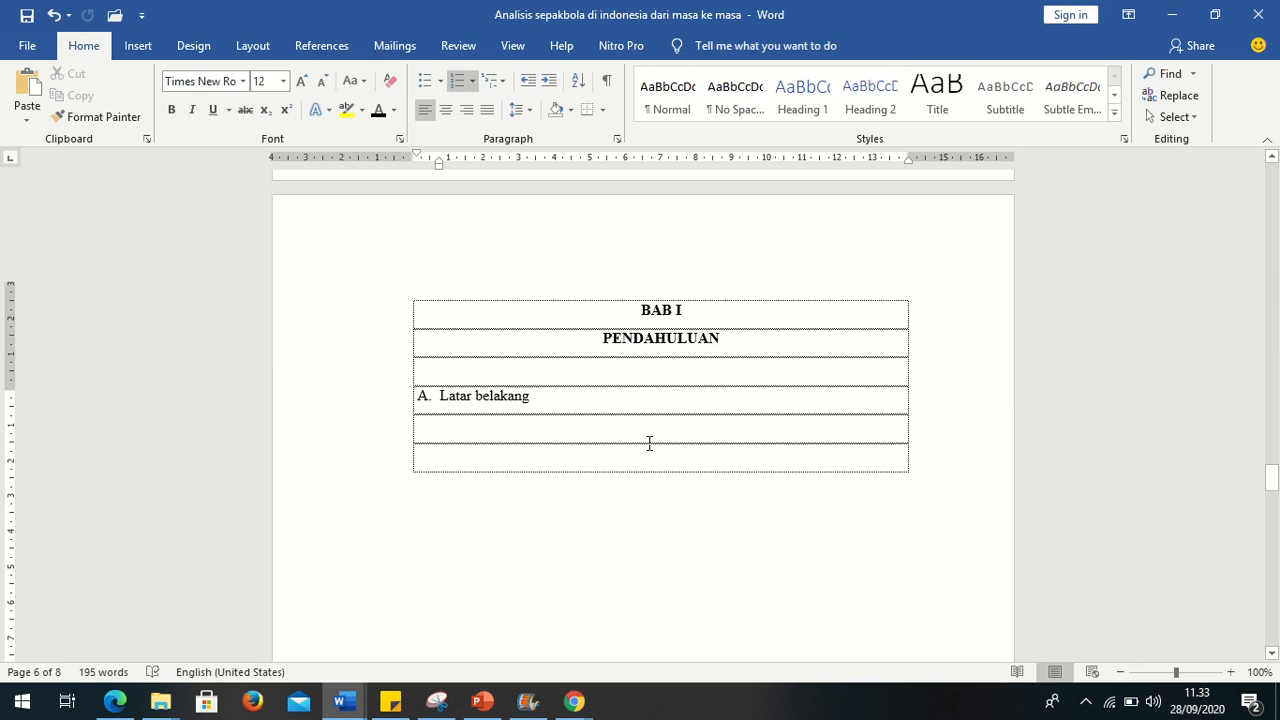
Insert a Next Page section break directly before the BAB I heading
left_click(645, 402)
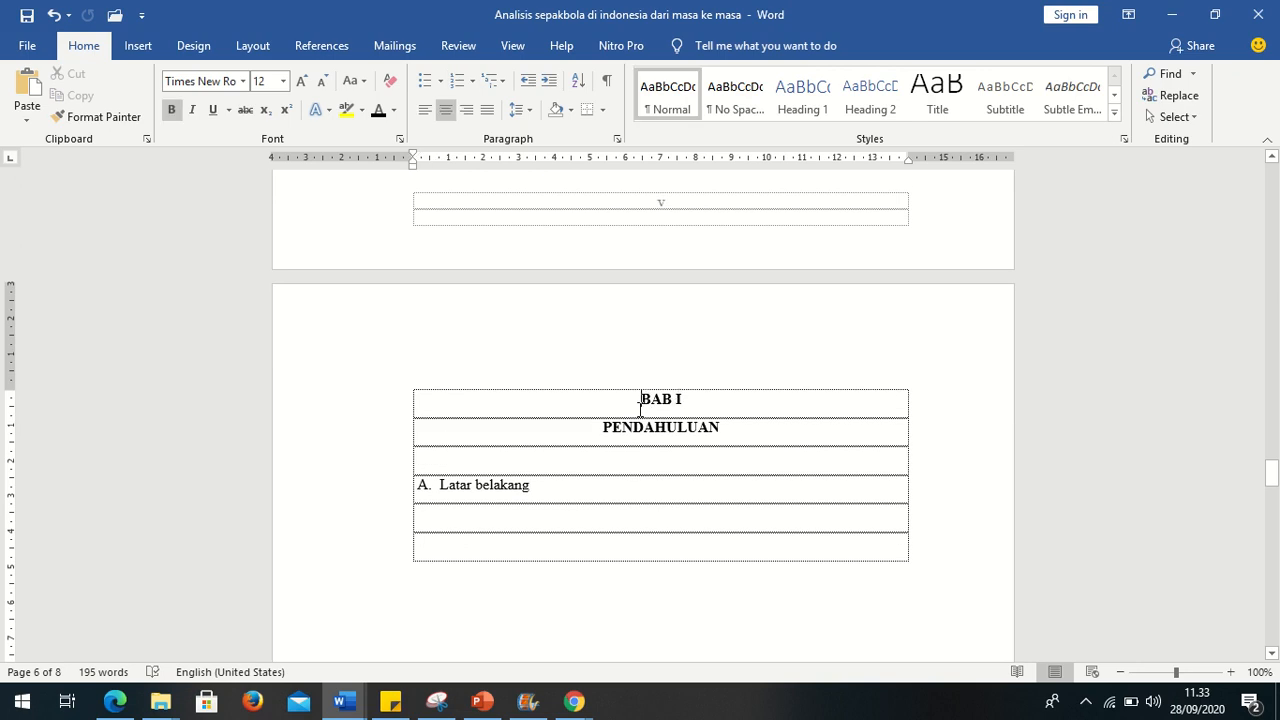
left_click(193, 45)
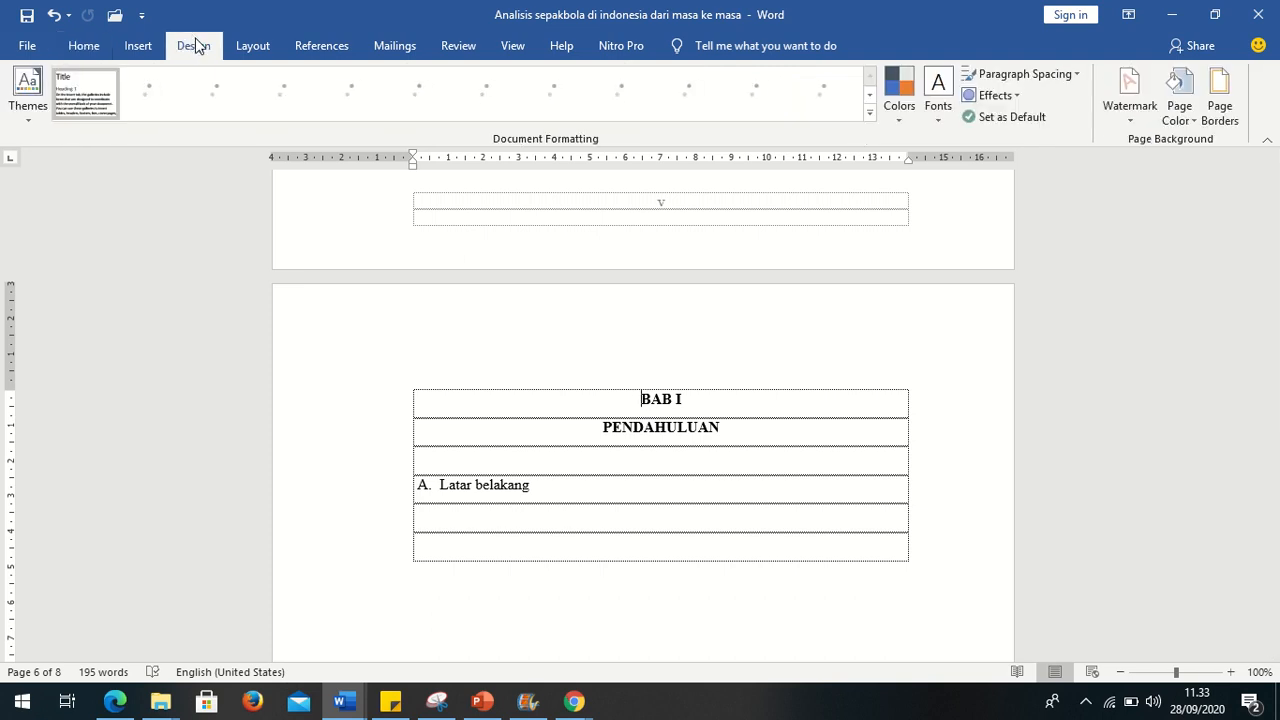
left_click(253, 46)
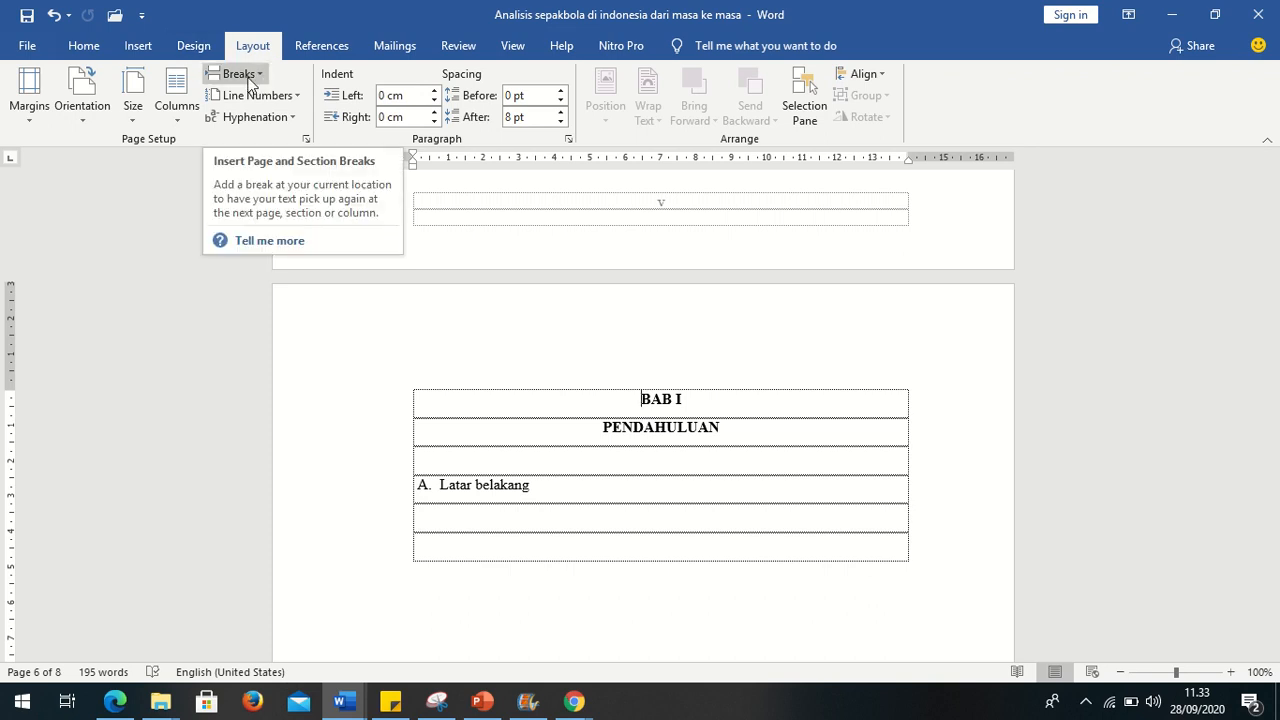
left_click(253, 76)
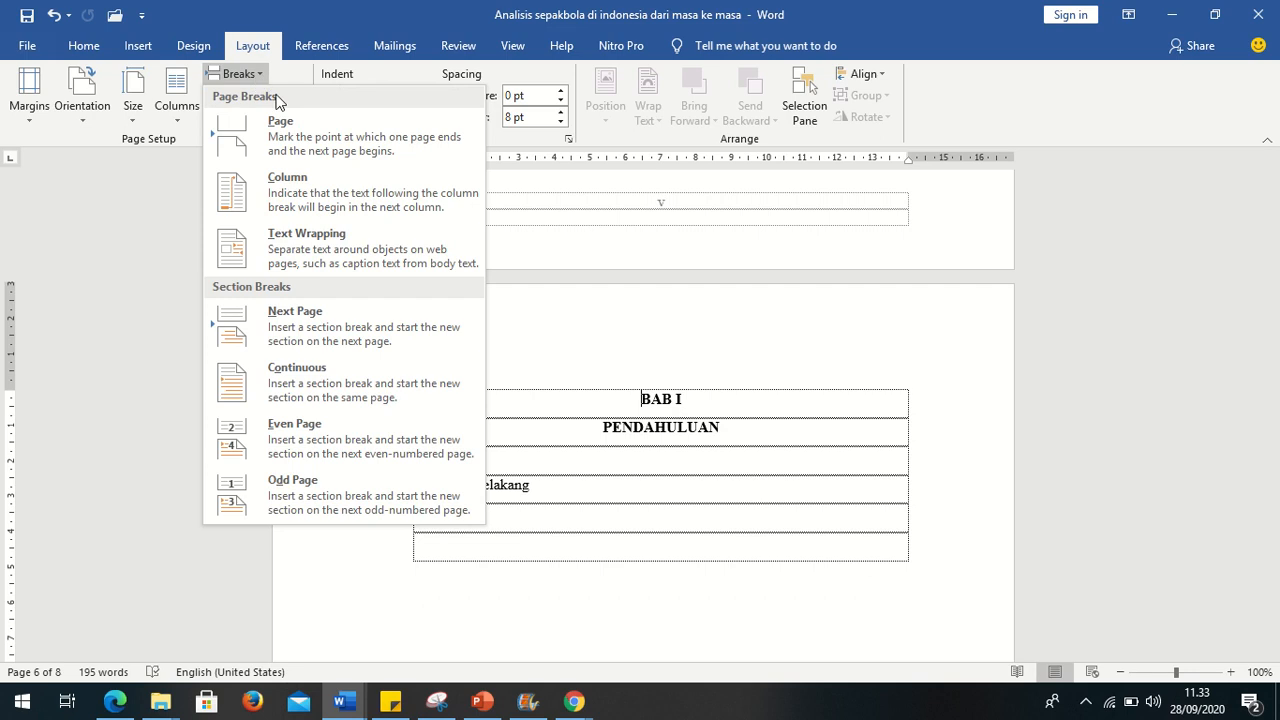
left_click(330, 330)
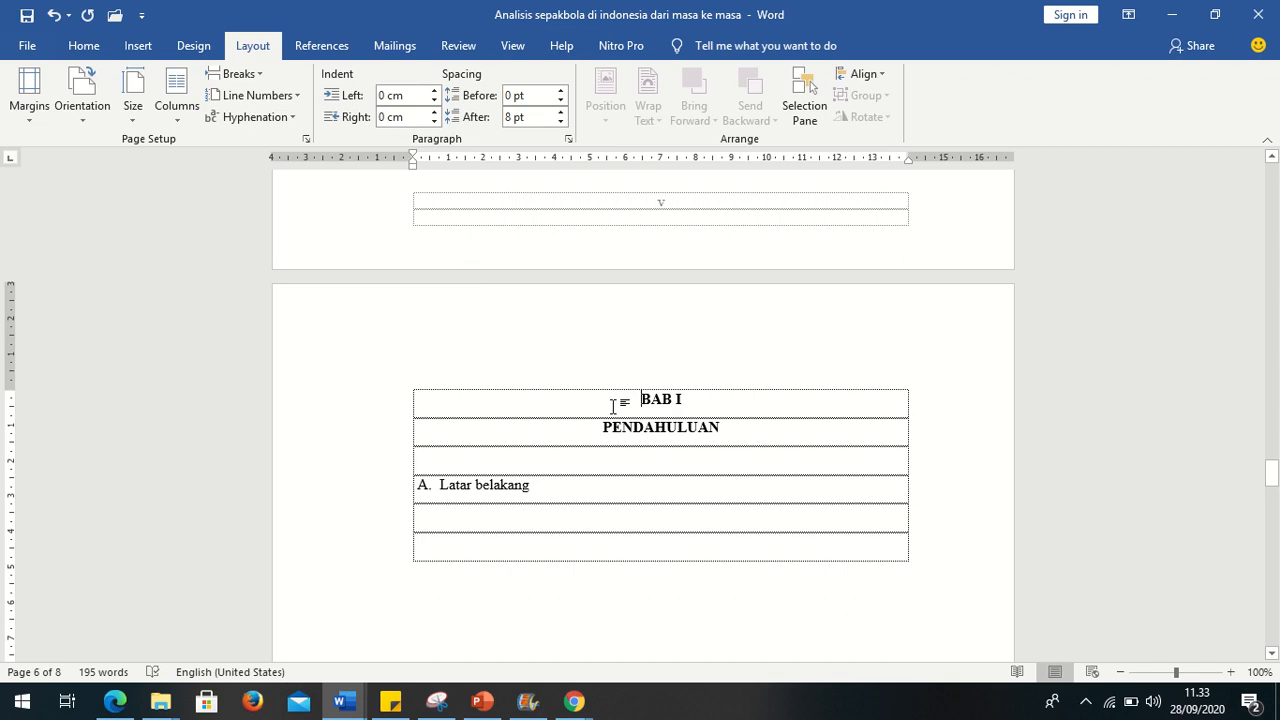
Compare the footers of the BAB I page and the page before it across the new section break
scroll(637, 457, "down", 10)
scroll(636, 462, "down", 3)
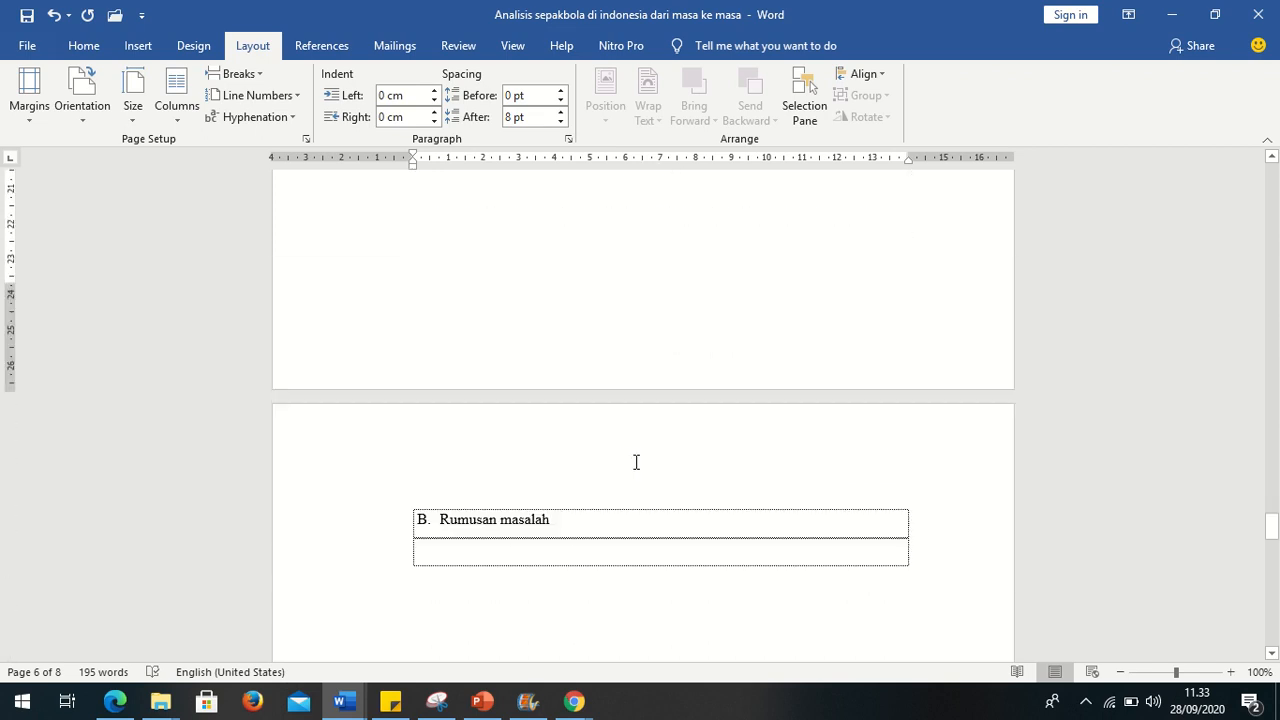
scroll(573, 405, "up", 10)
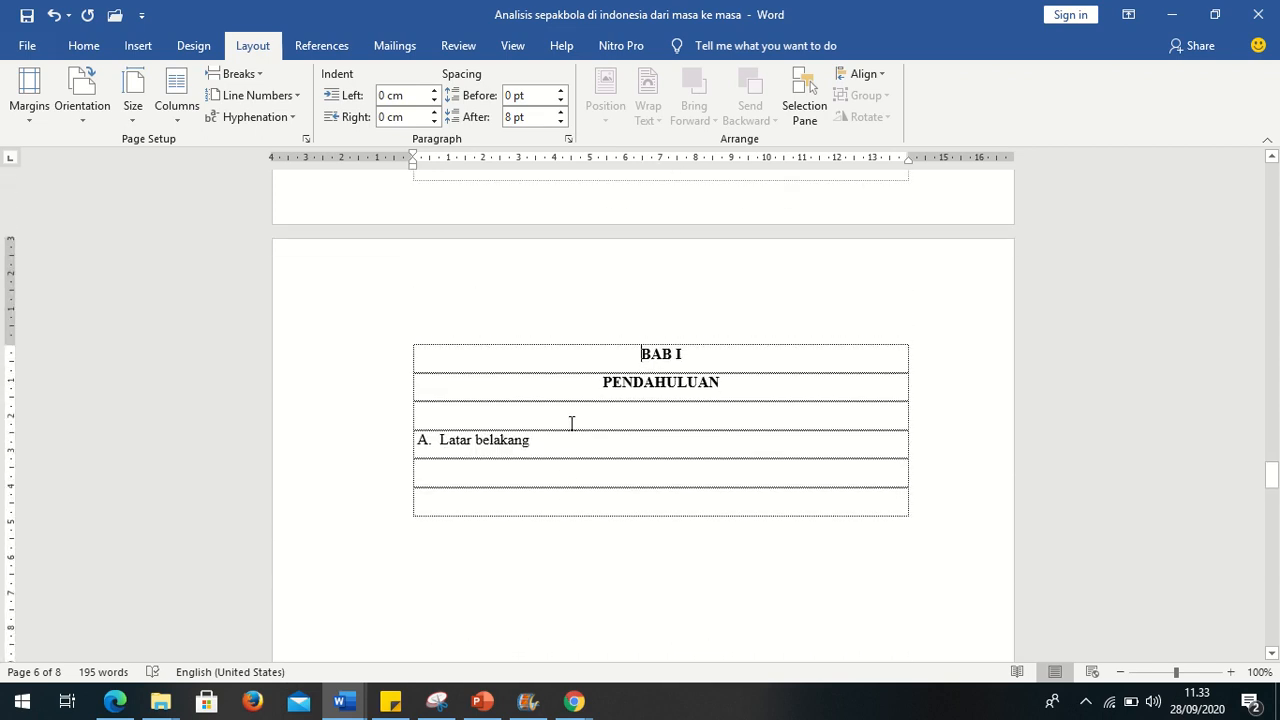
scroll(571, 437, "down", 3)
scroll(571, 437, "down", 3)
scroll(570, 438, "up", 10)
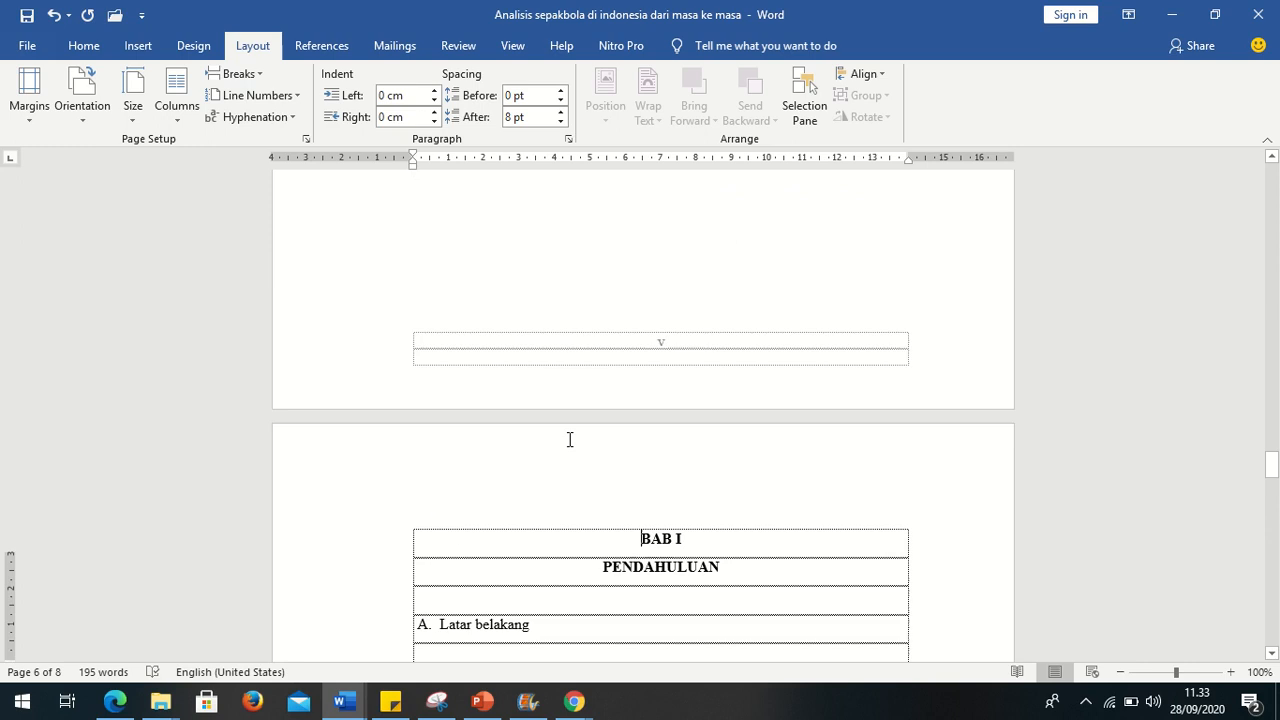
scroll(570, 440, "down", 3)
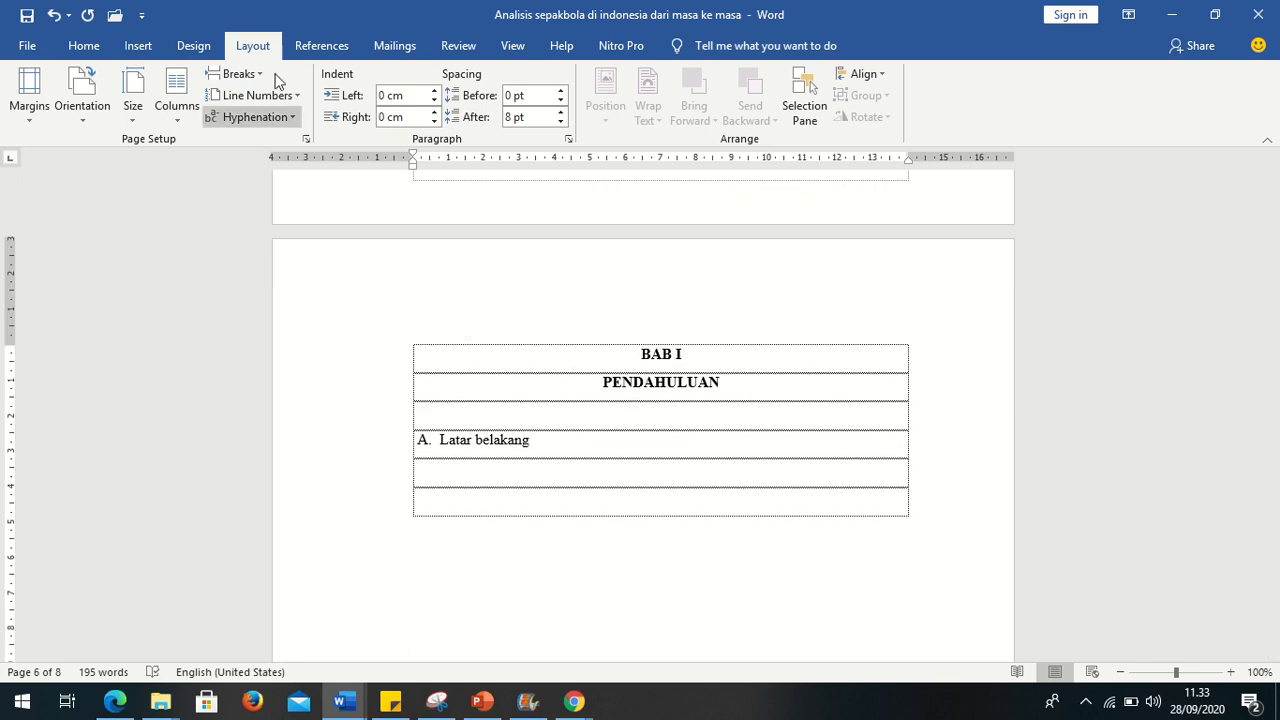
scroll(695, 426, "down", 7)
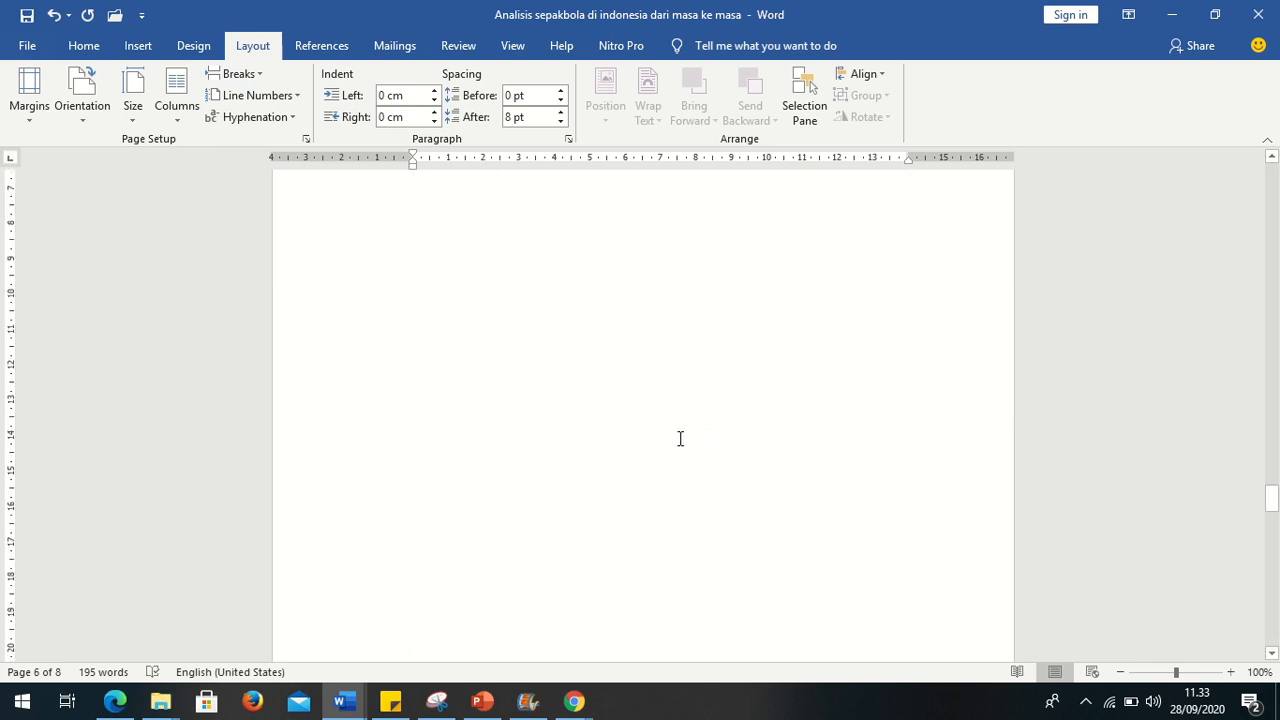
Unlink the first-page footer of the BAB I section from the previous section and leave footer editing
double_click(656, 548)
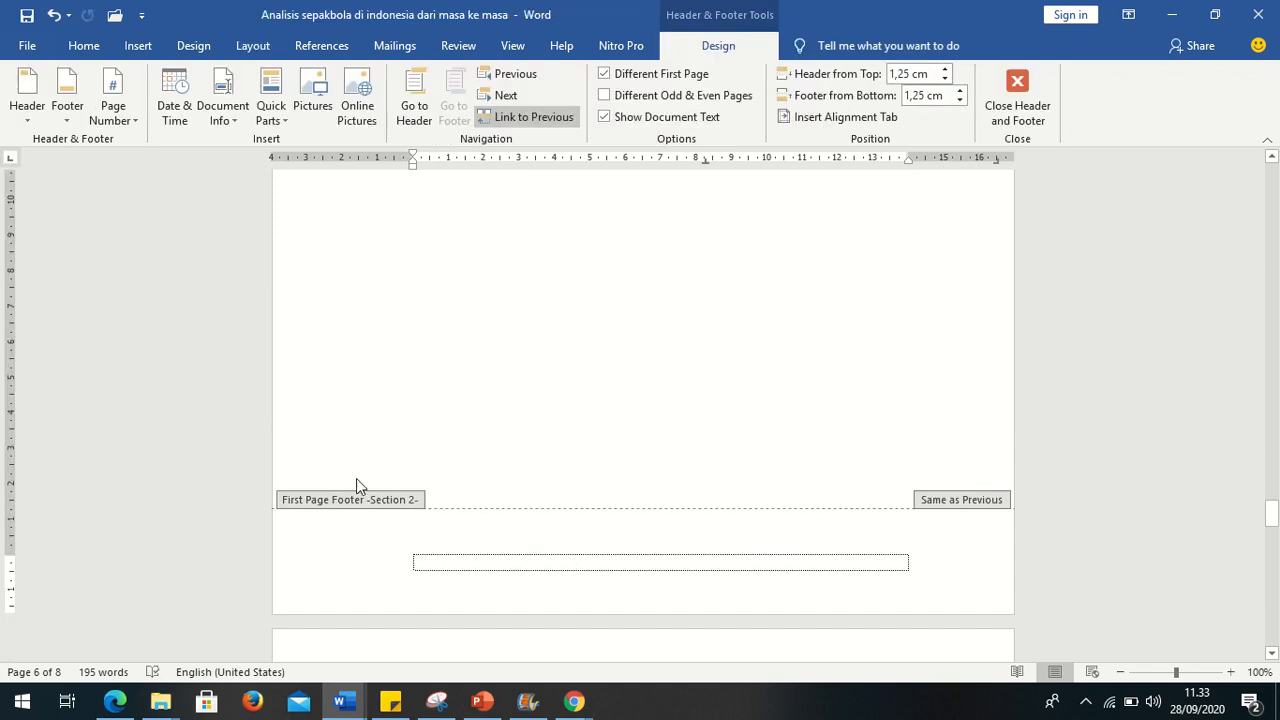
scroll(591, 523, "up", 10)
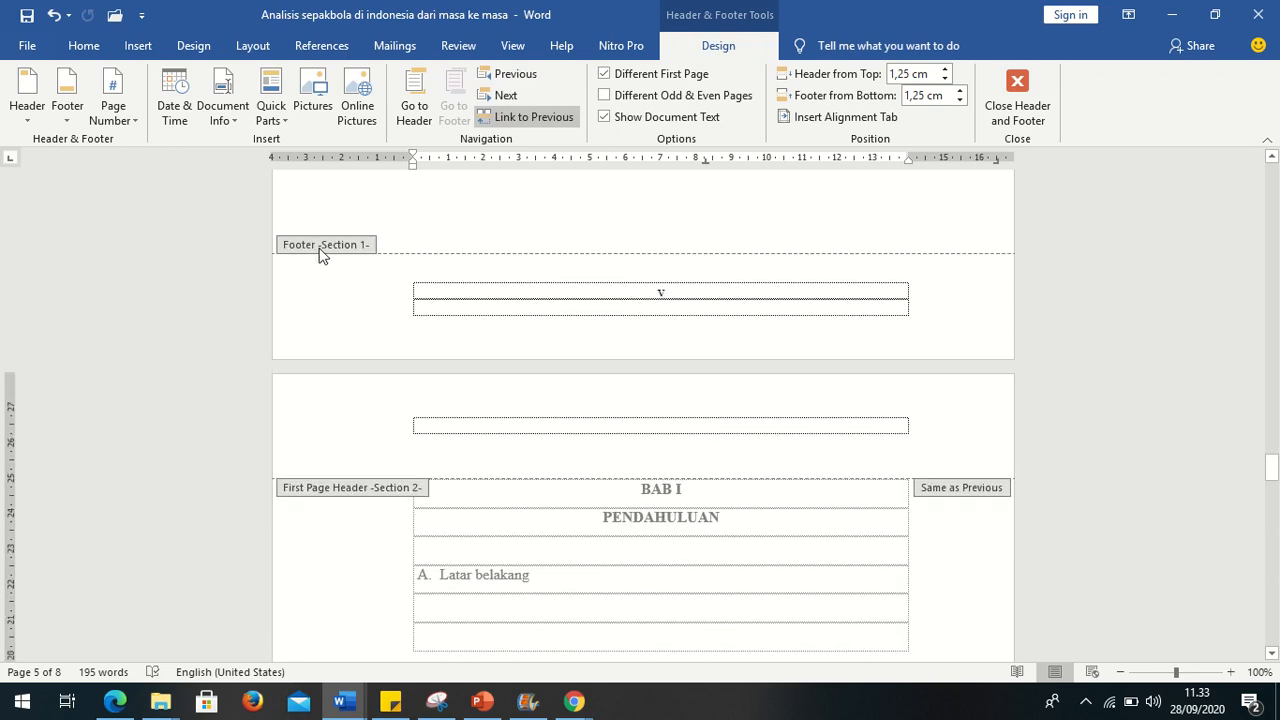
scroll(370, 300, "down", 15)
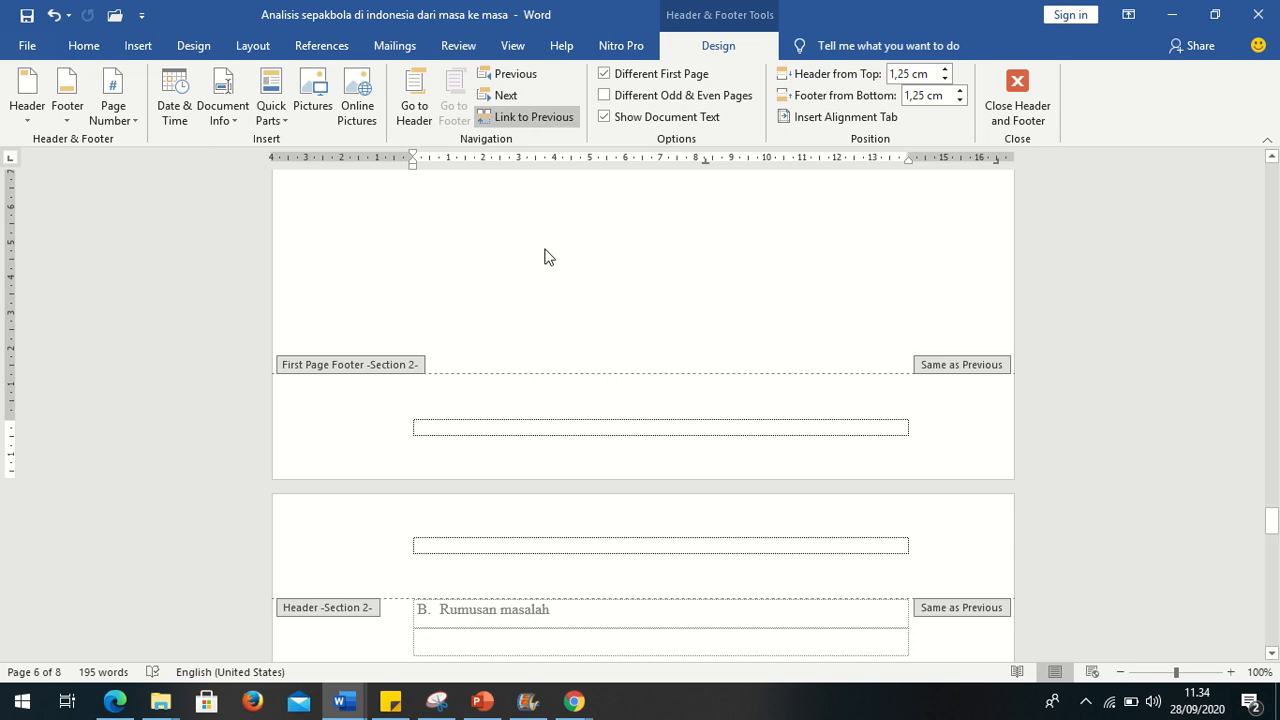
left_click(544, 118)
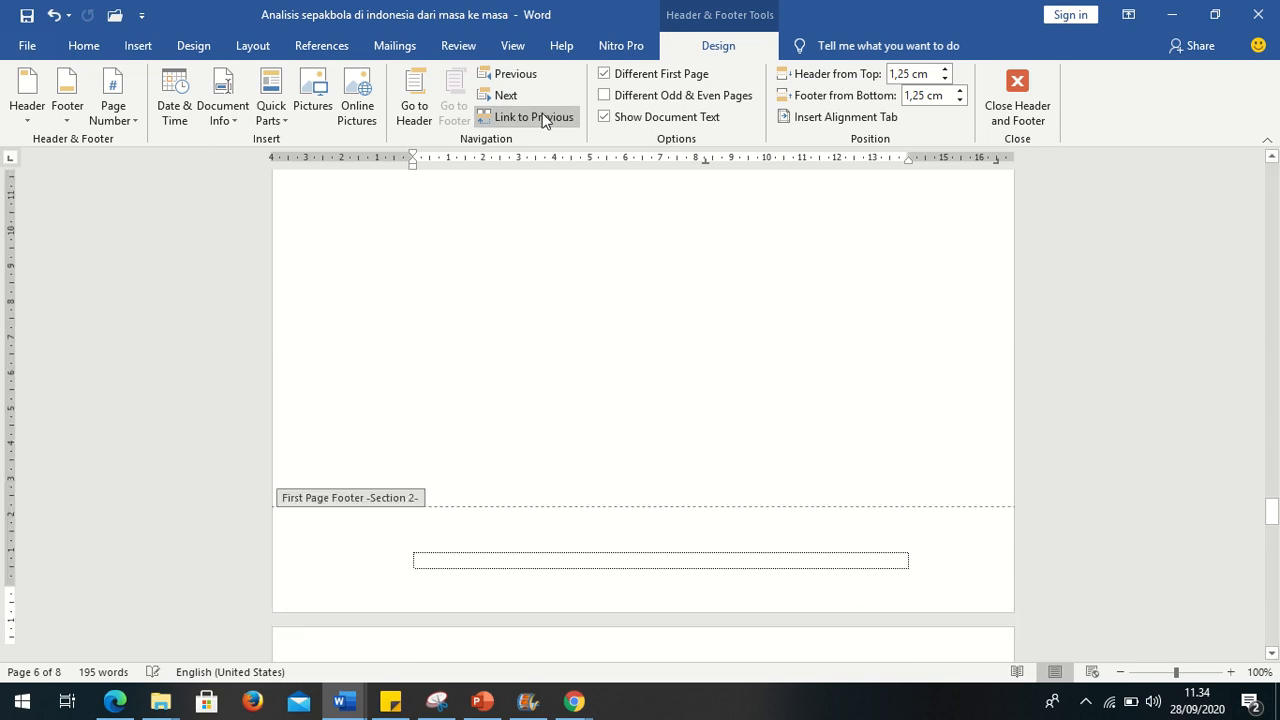
scroll(591, 313, "up", 7)
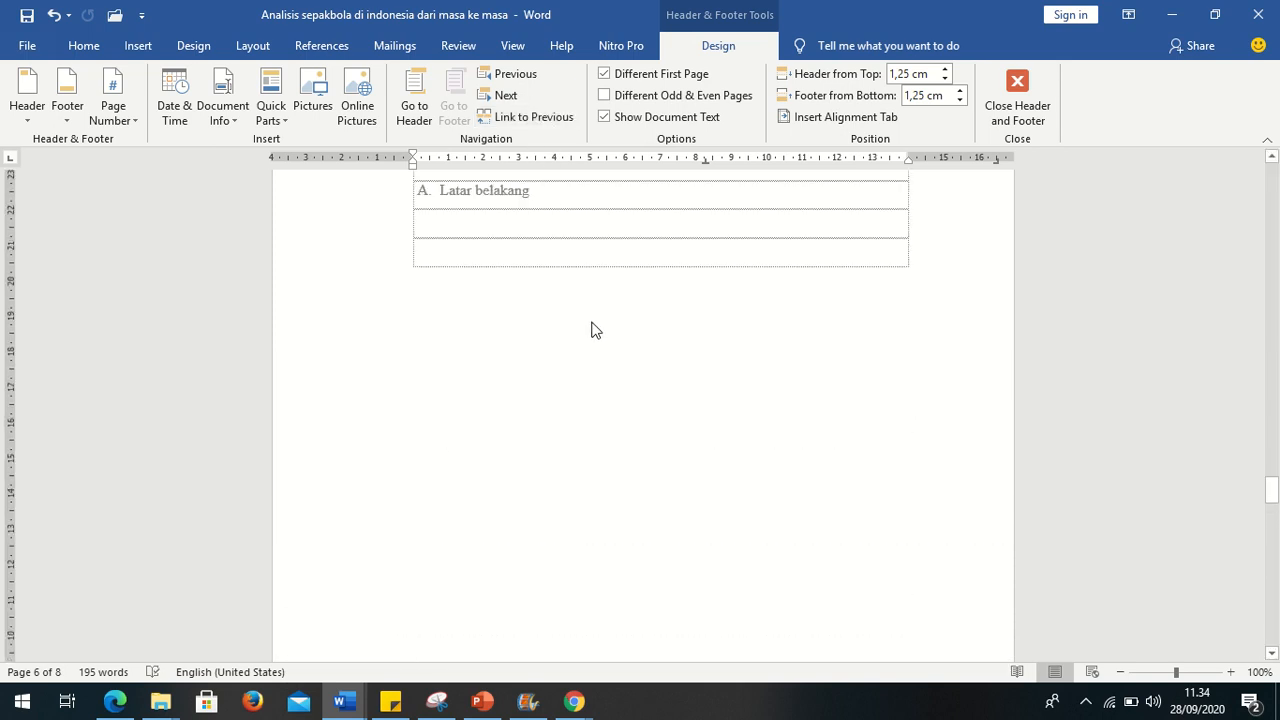
scroll(609, 404, "down", 4)
scroll(611, 409, "up", 3)
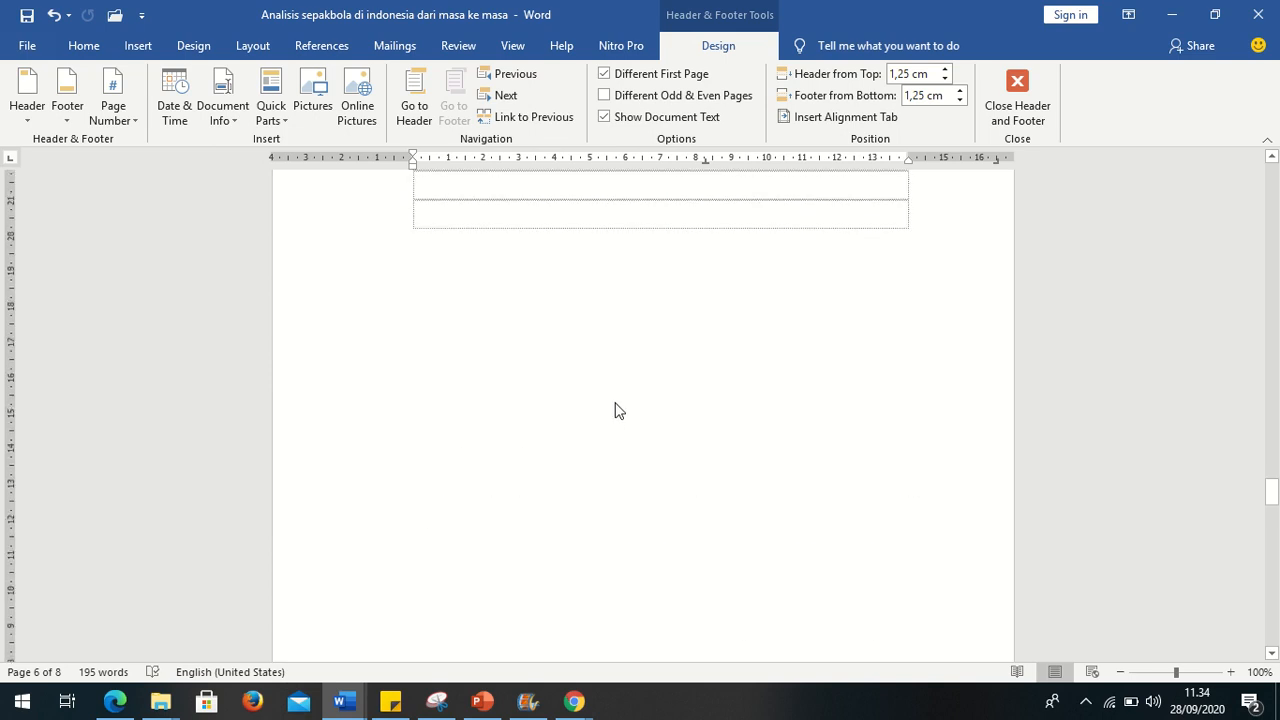
double_click(607, 352)
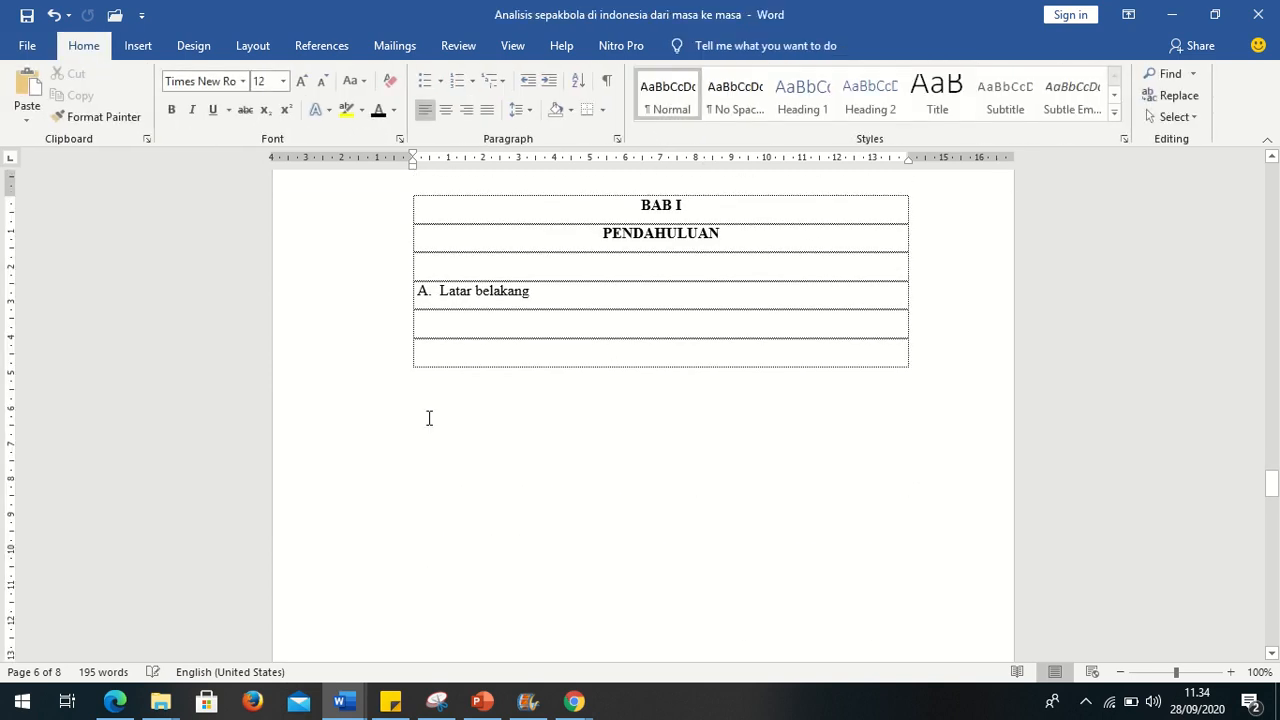
Insert a centred Plain Number 2 page number at the bottom of the BAB I page in the section's first-page footer
scroll(494, 460, "down", 12)
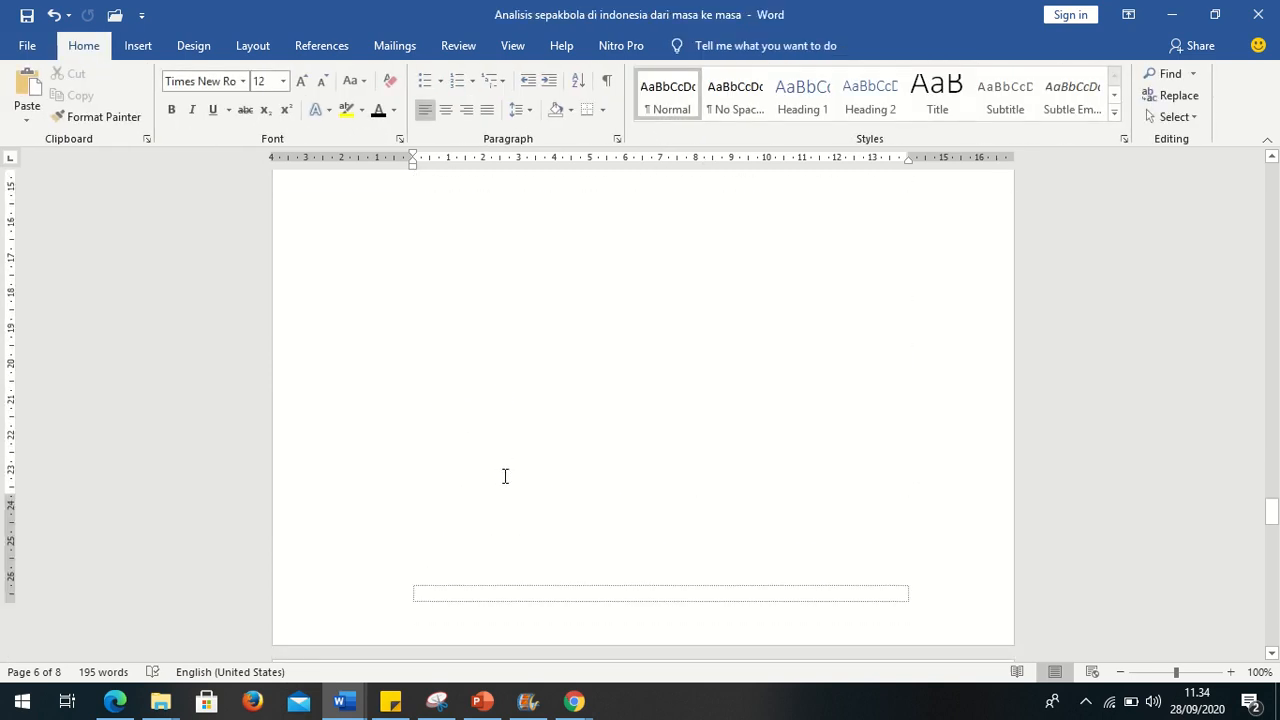
double_click(514, 366)
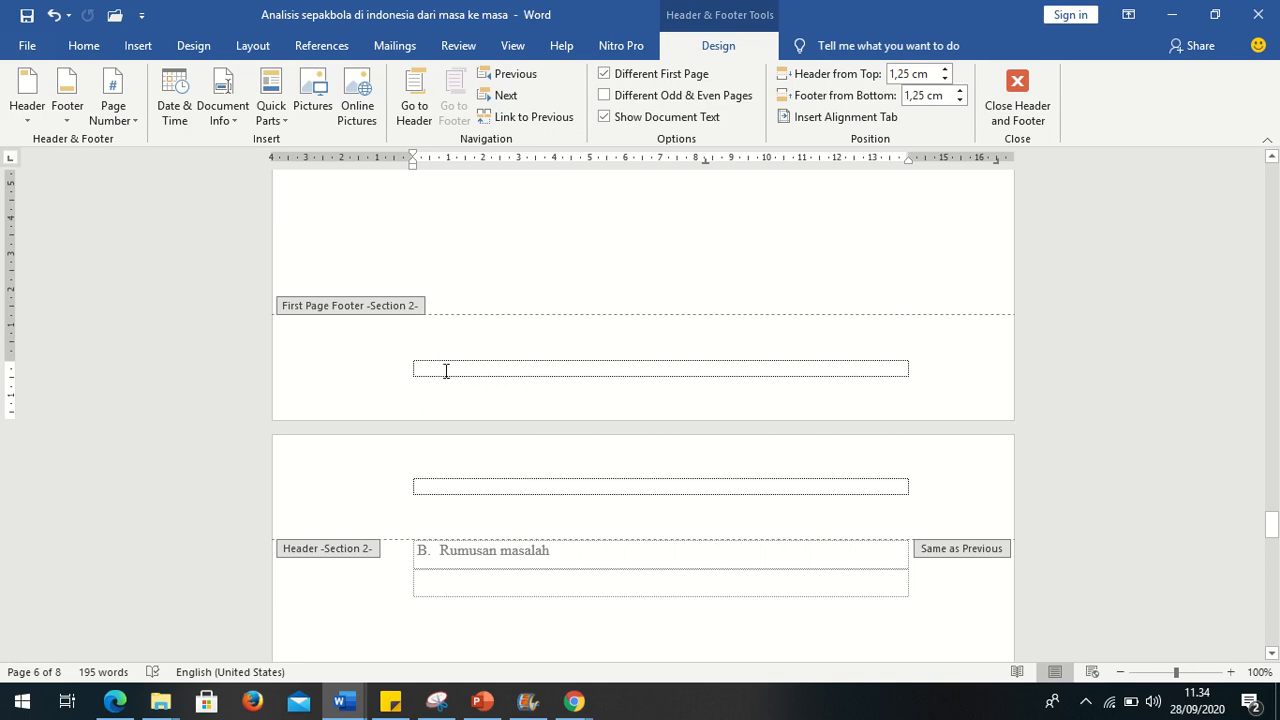
left_click(126, 127)
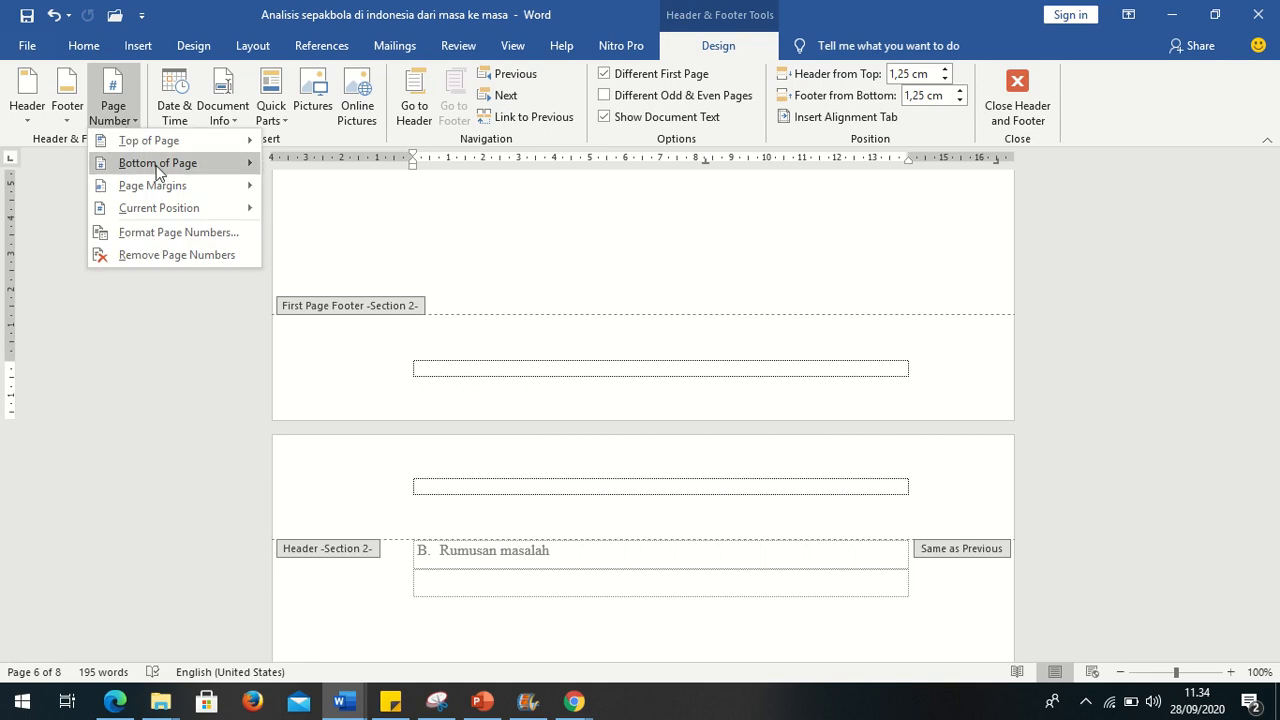
mouse_move(157, 170)
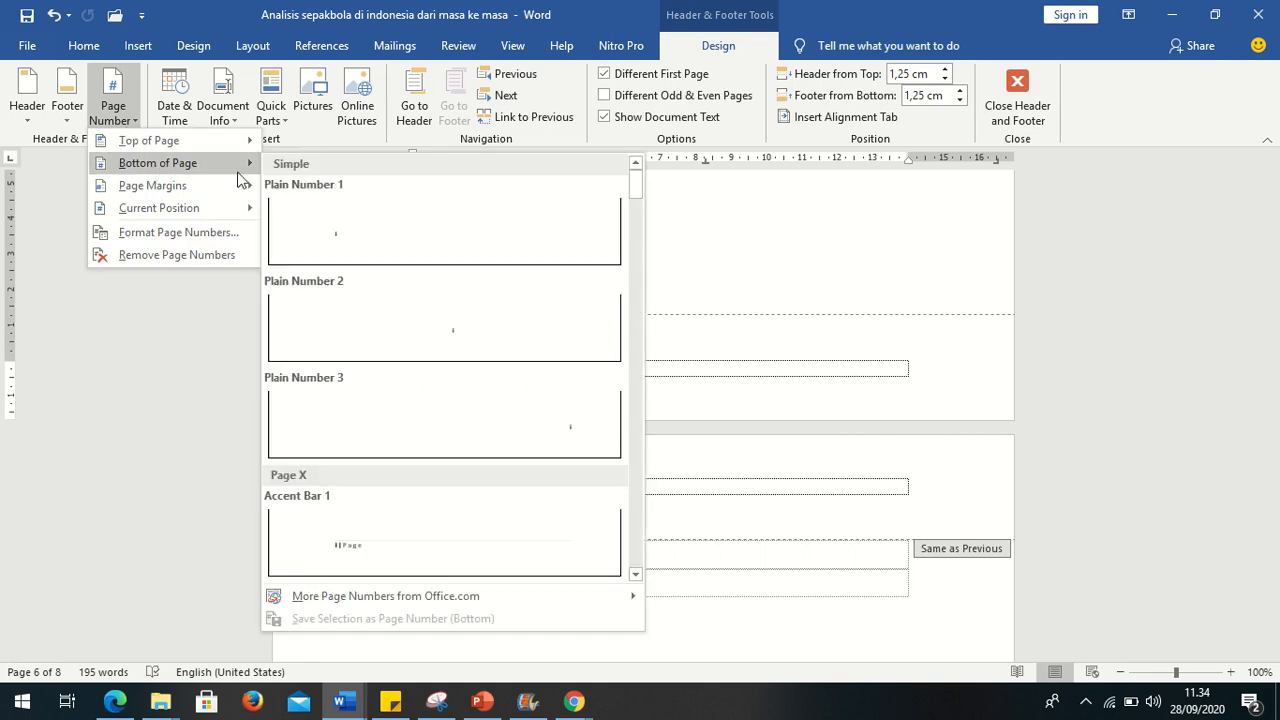
left_click(500, 335)
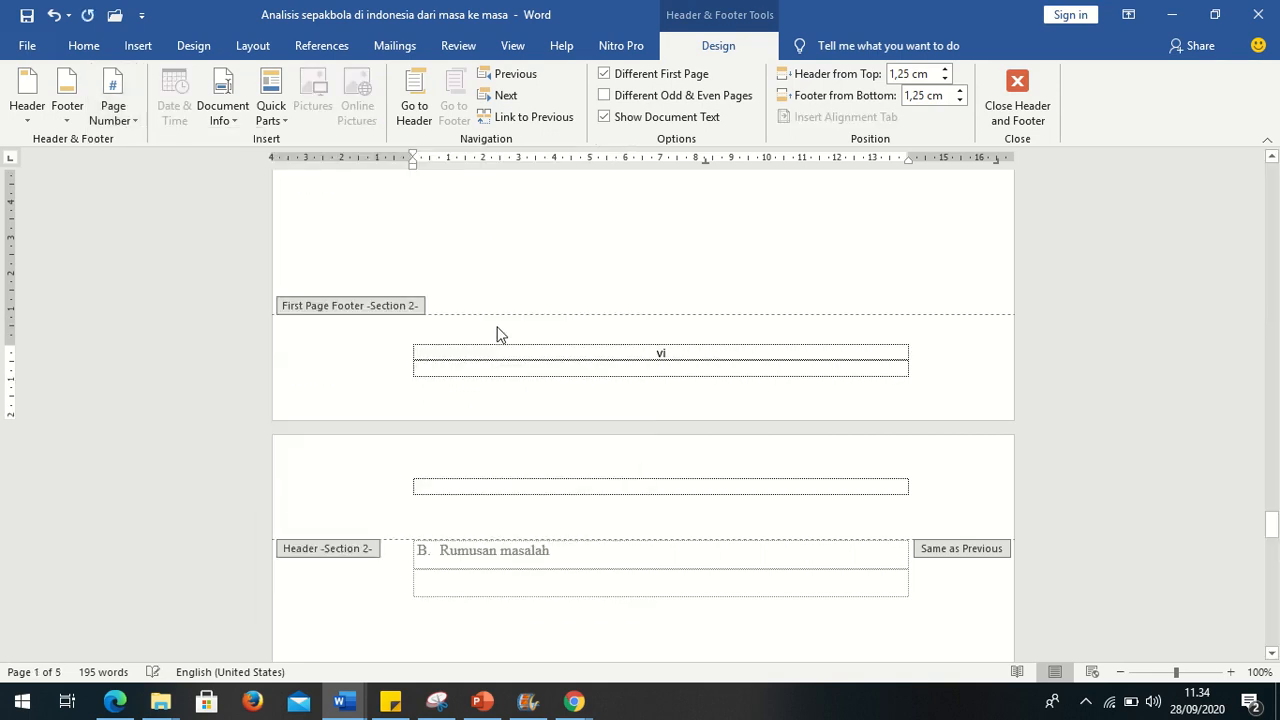
Format the BAB I section's first-page footer number as 1, 2, 3, … with page numbering starting at 1
double_click(648, 350)
left_click(119, 122)
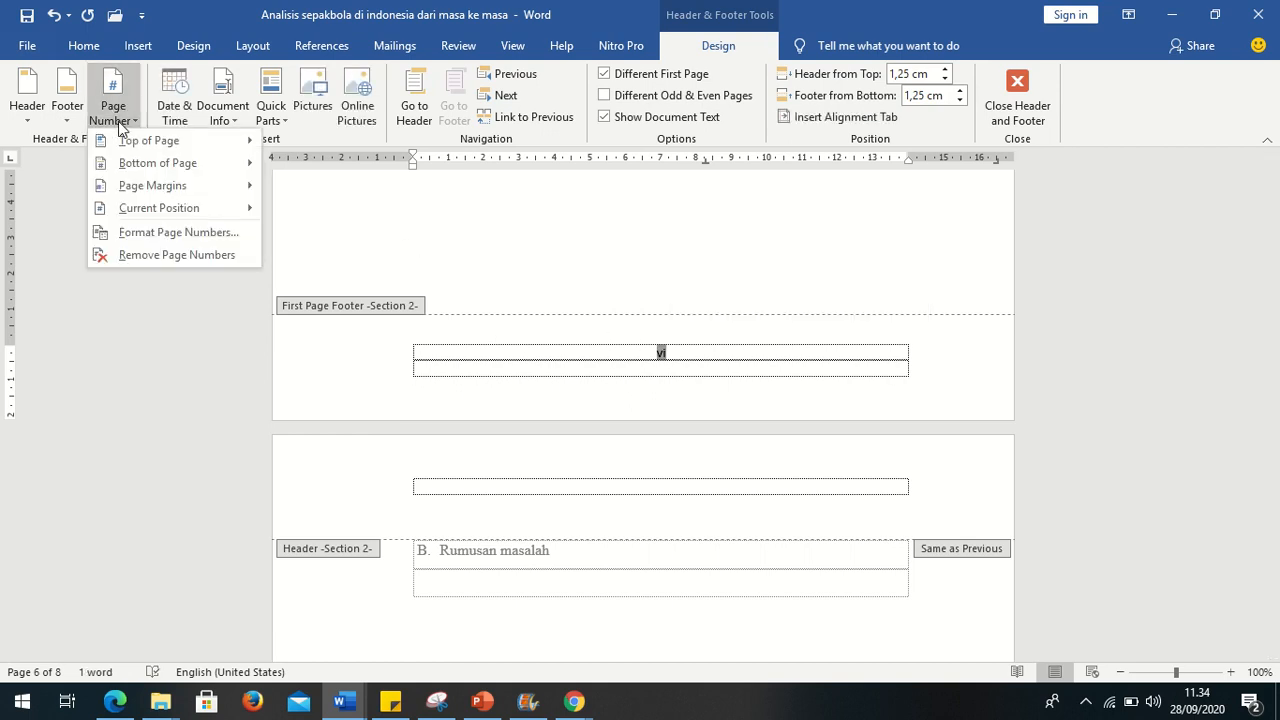
left_click(178, 232)
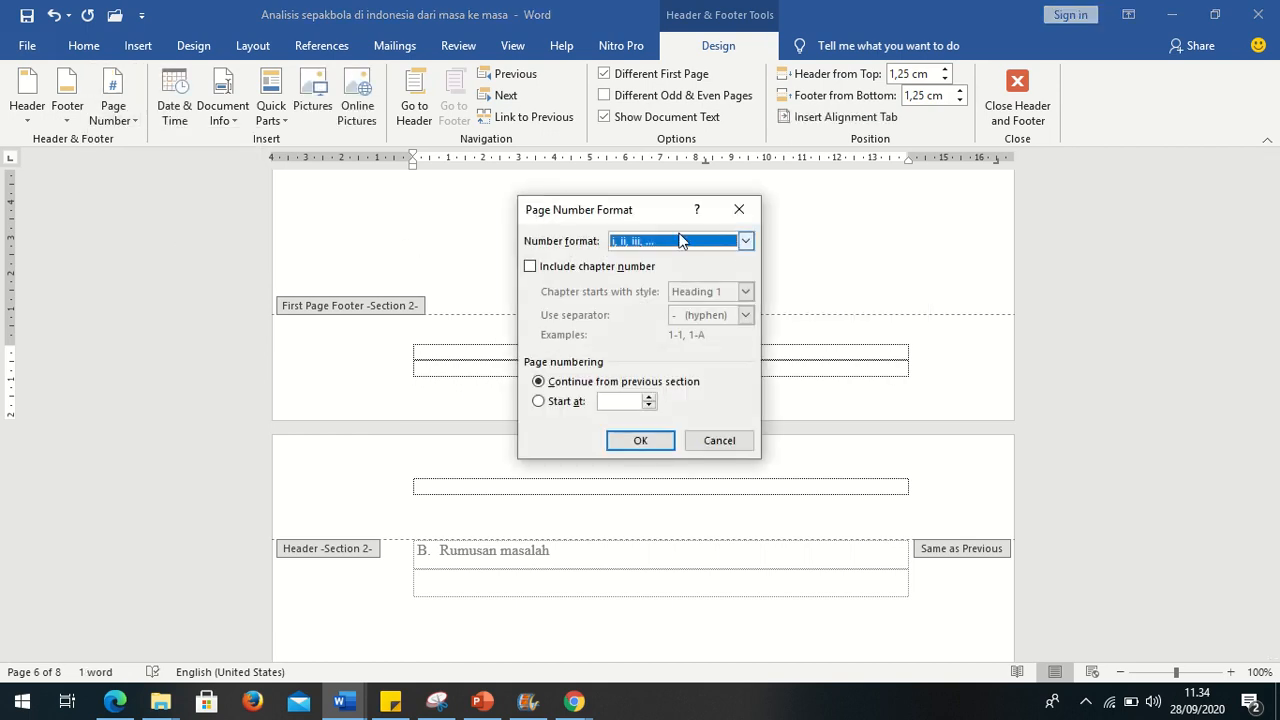
left_click(741, 249)
left_click(680, 258)
left_click(605, 401)
type("1")
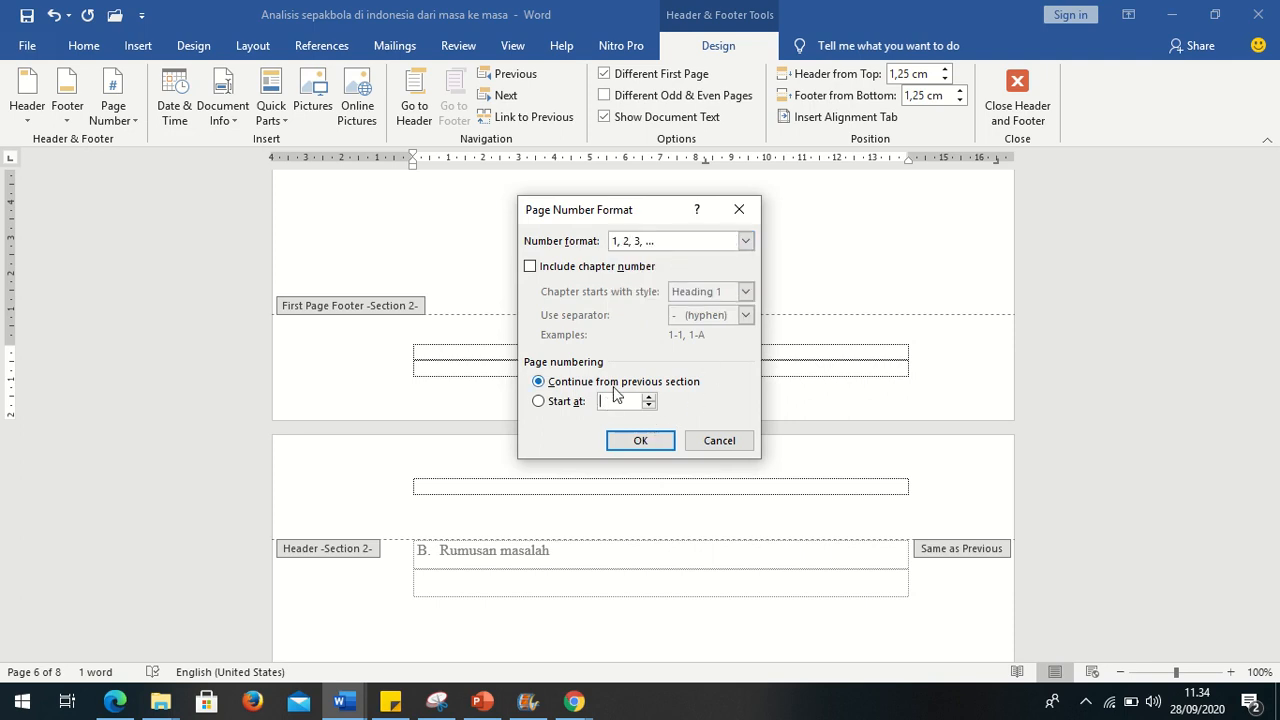
left_click(654, 441)
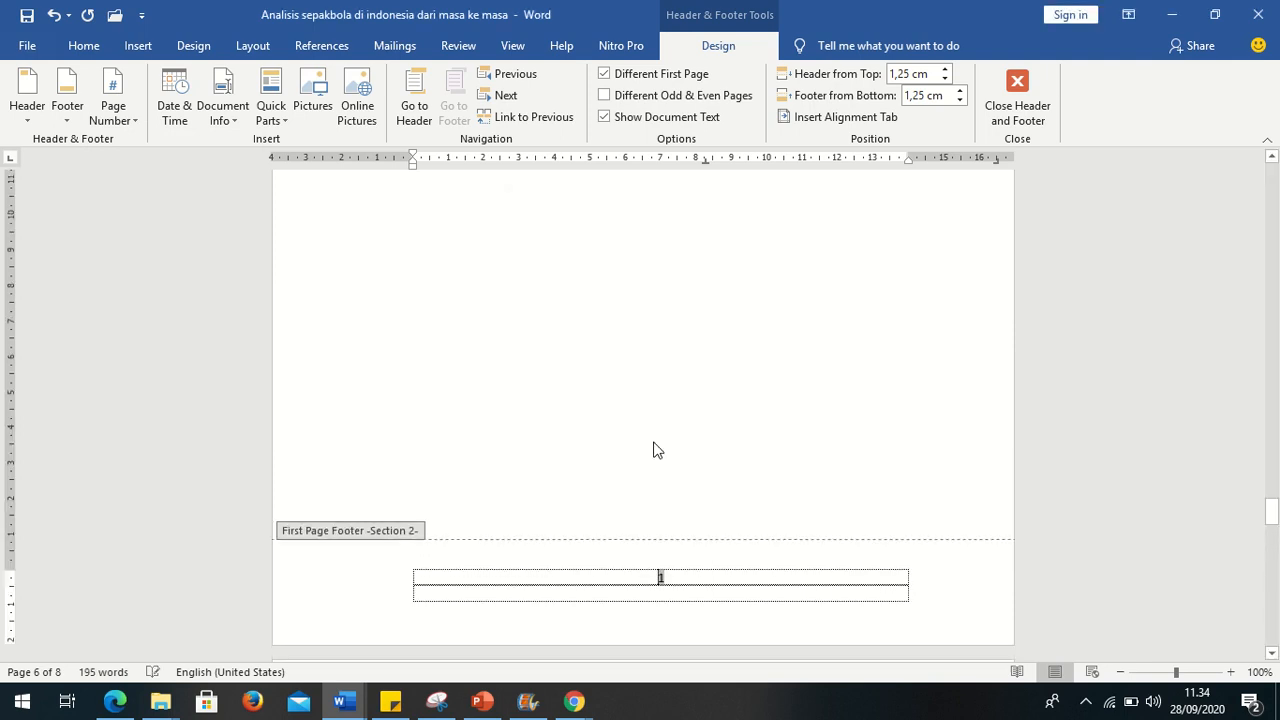
Set the page number in the BAB I first-page footer to Times New Roman, size 12
scroll(700, 540, "down", 3)
left_click_drag(680, 441, 651, 436)
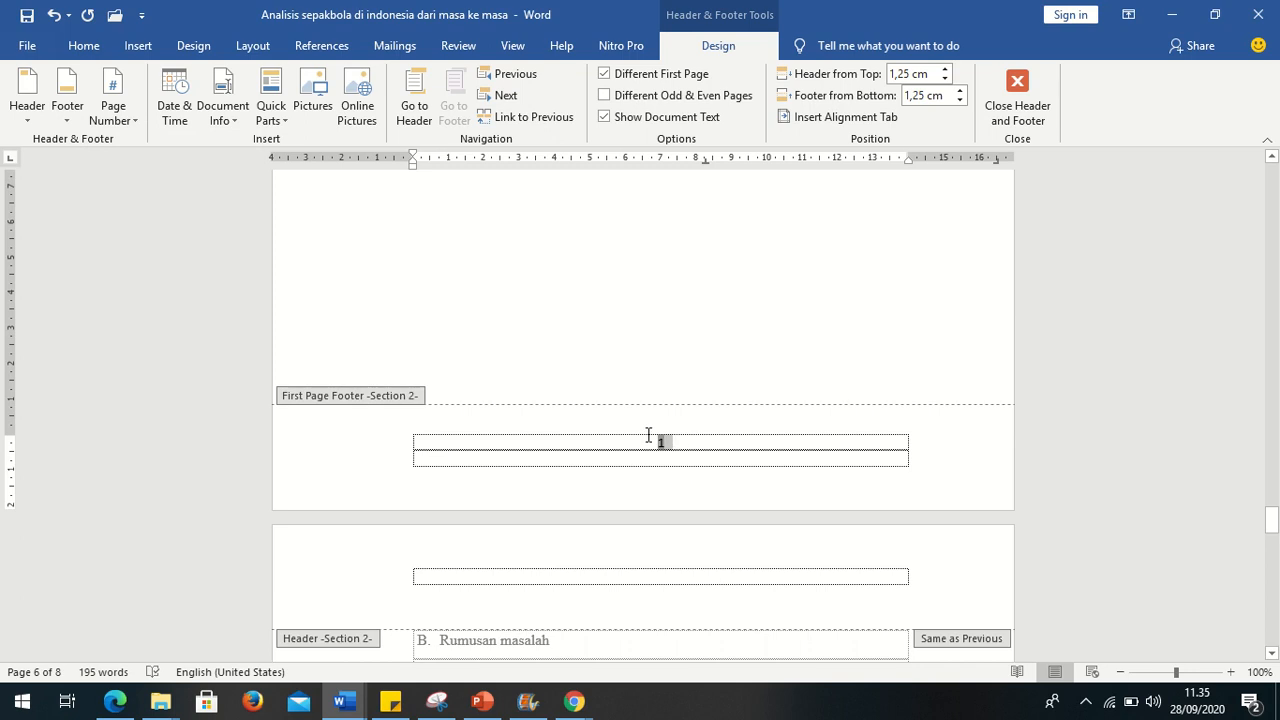
left_click(84, 46)
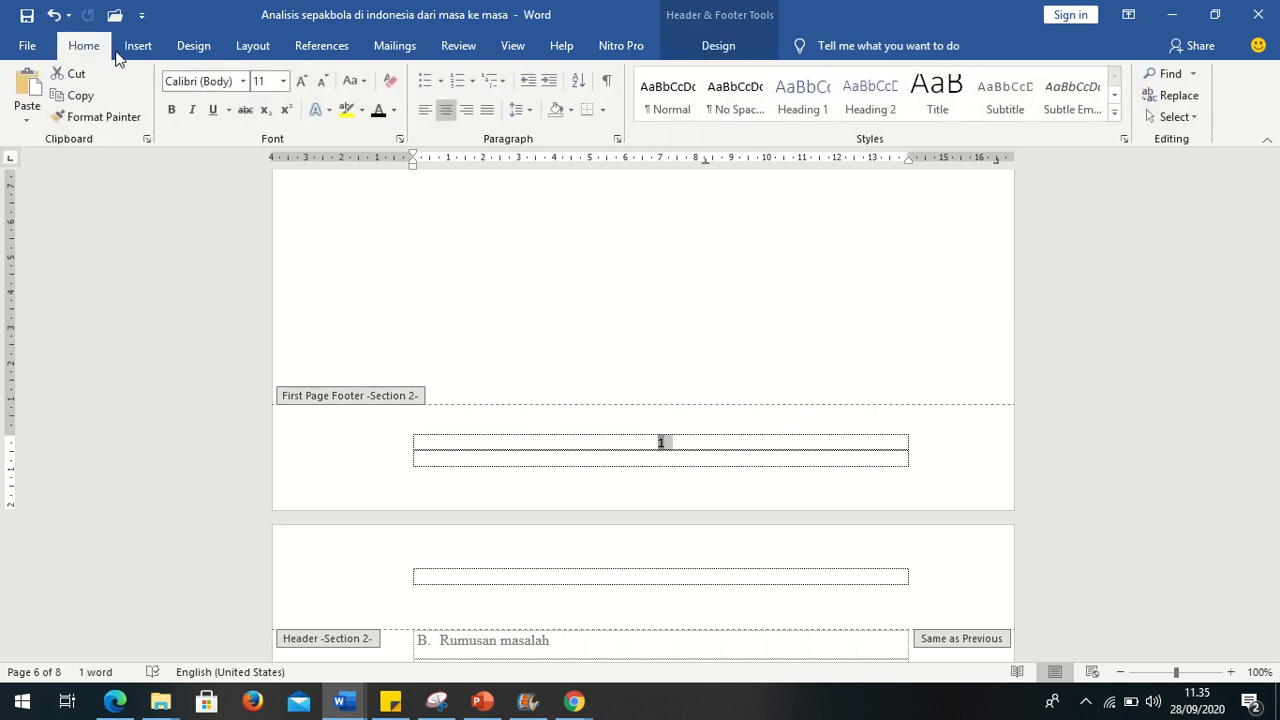
left_click(243, 81)
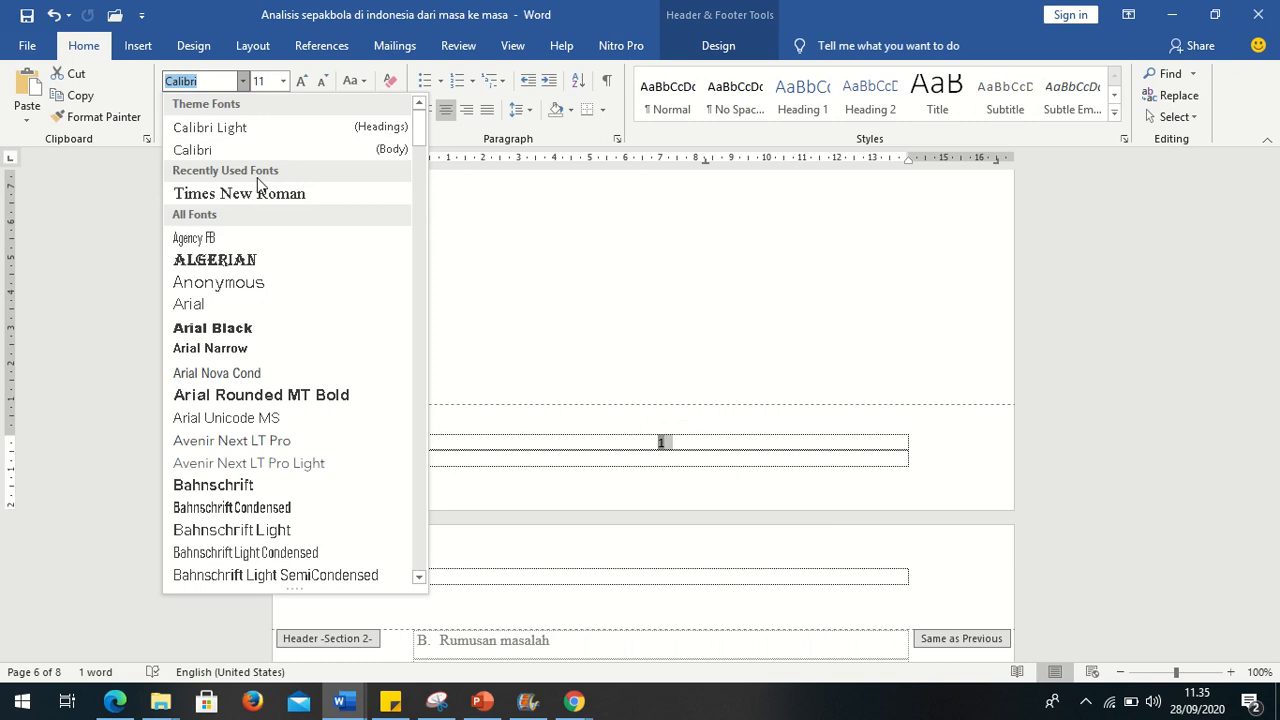
left_click(266, 196)
left_click(283, 81)
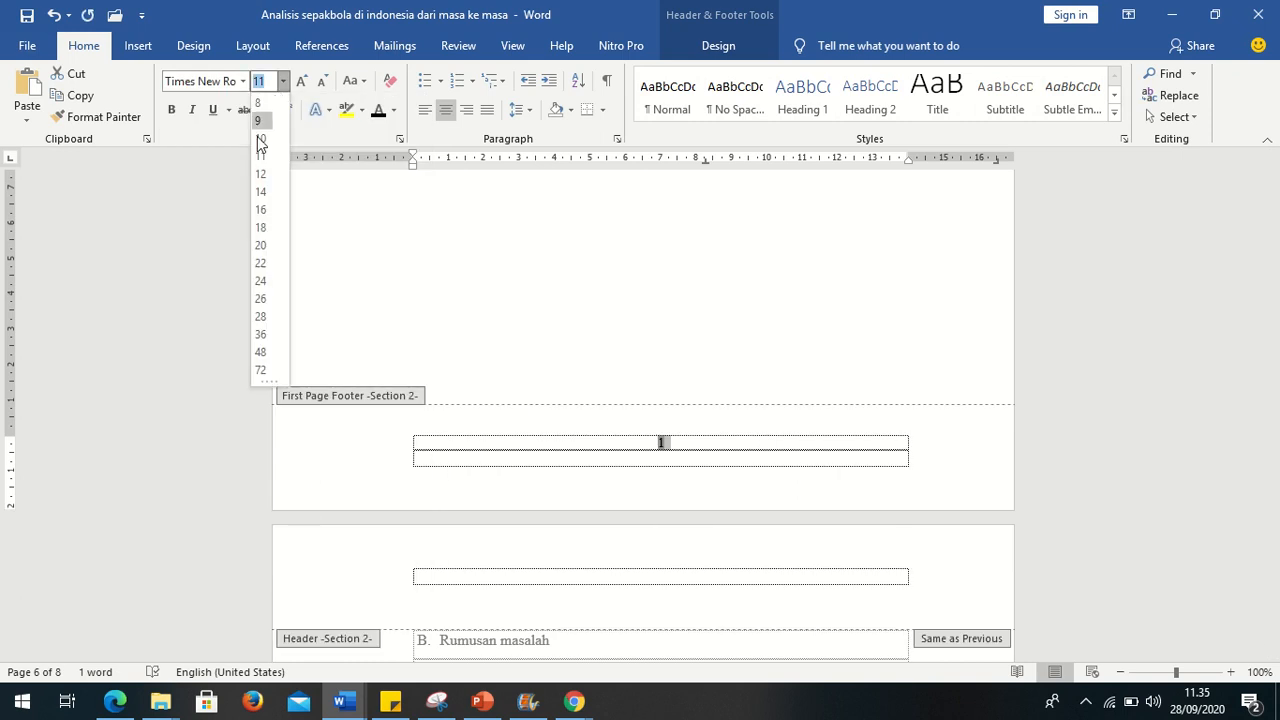
left_click(263, 182)
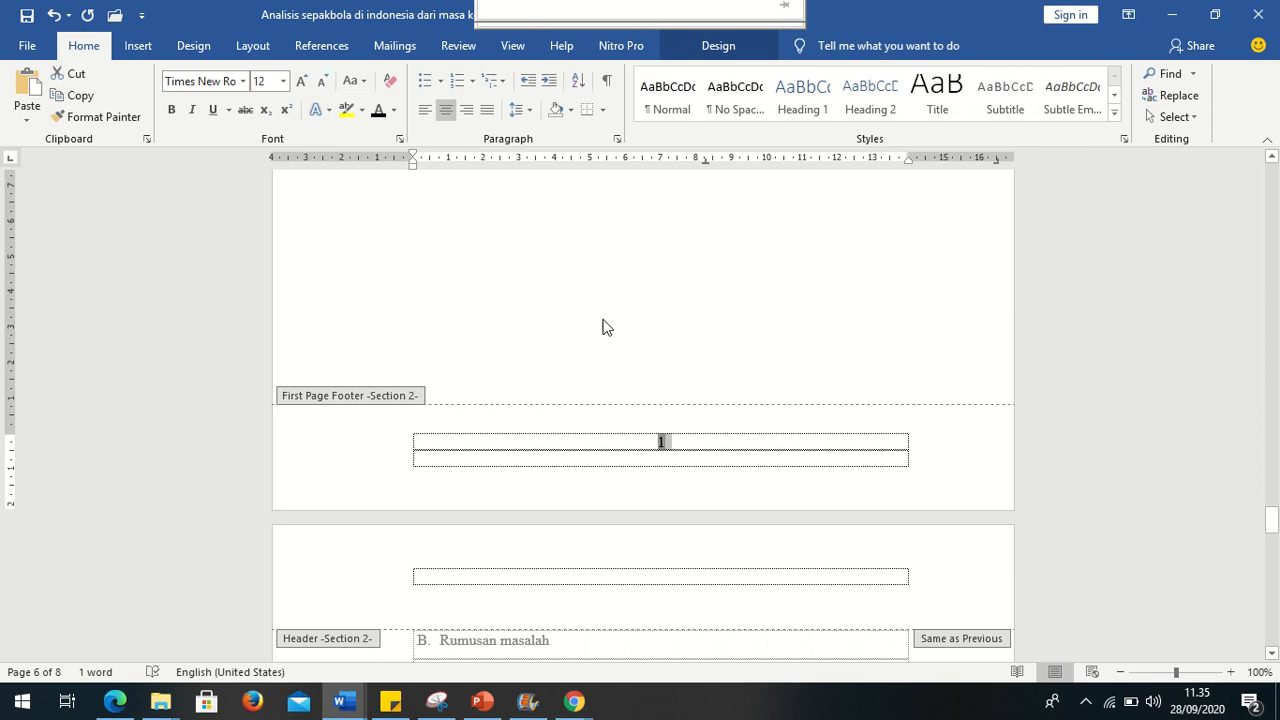
Compare the BAB I page's footer number with the preceding page's footer and leave footer editing
scroll(649, 446, "up", 5)
scroll(648, 447, "down", 3)
scroll(654, 443, "up", 2)
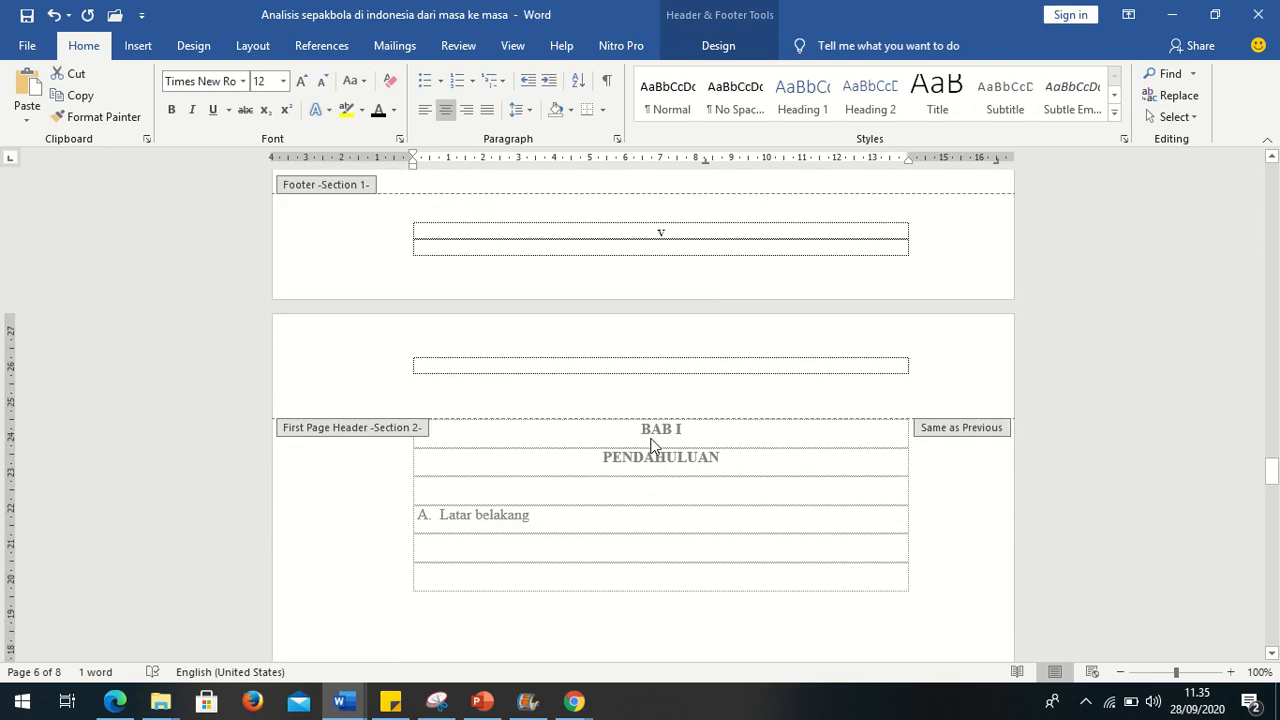
scroll(652, 315, "down", 4)
scroll(646, 332, "down", 6)
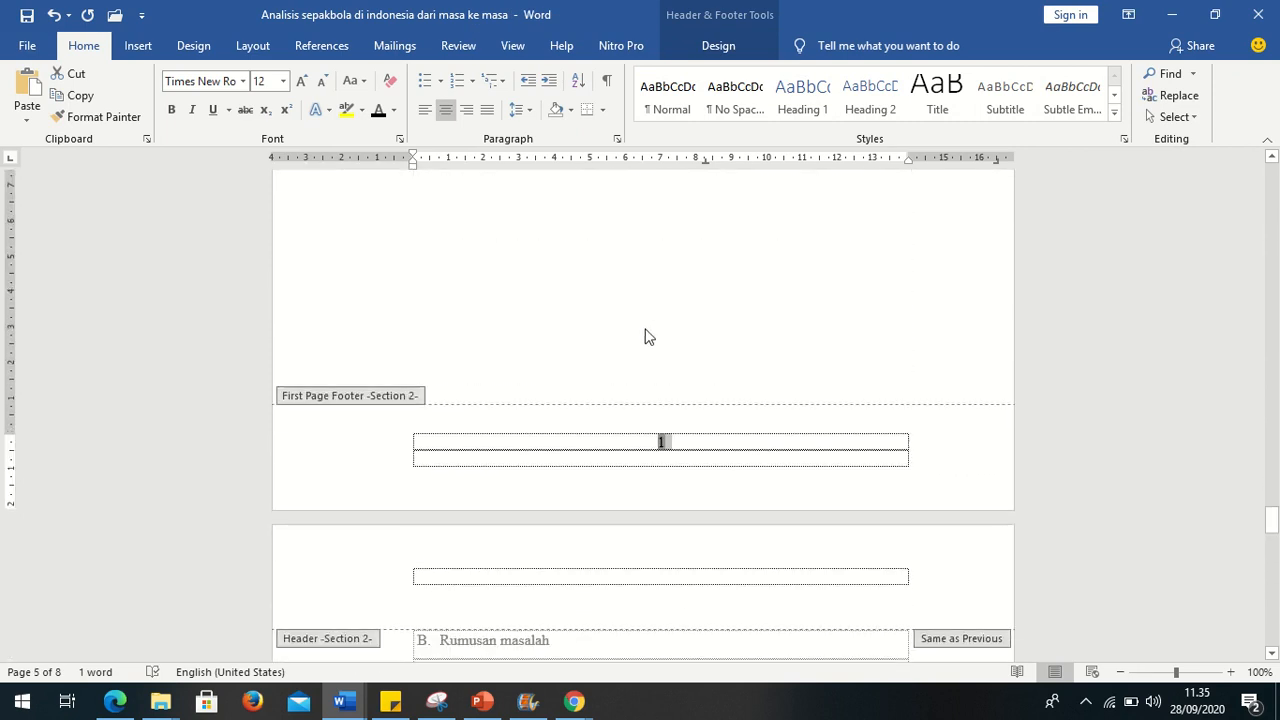
double_click(648, 333)
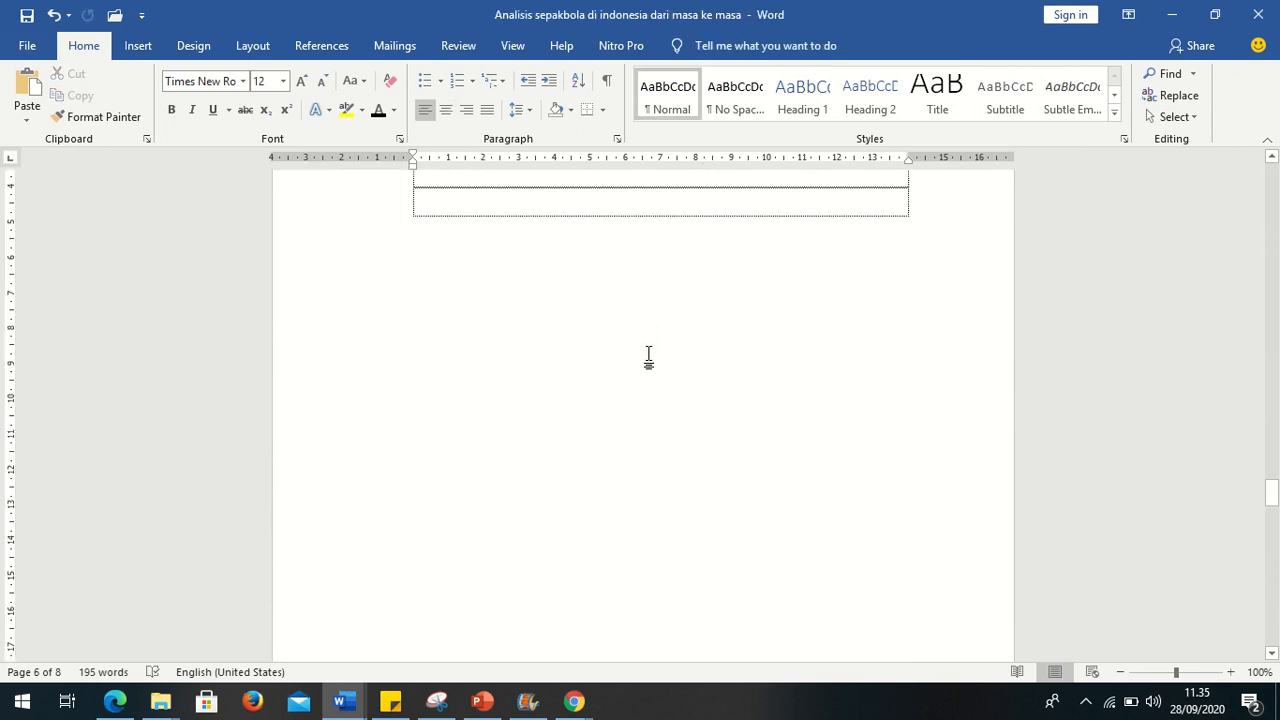
mouse_move(1266, 489)
left_mouse_down()
mouse_move(1272, 192)
mouse_move(1260, 339)
mouse_move(1277, 512)
left_mouse_up()
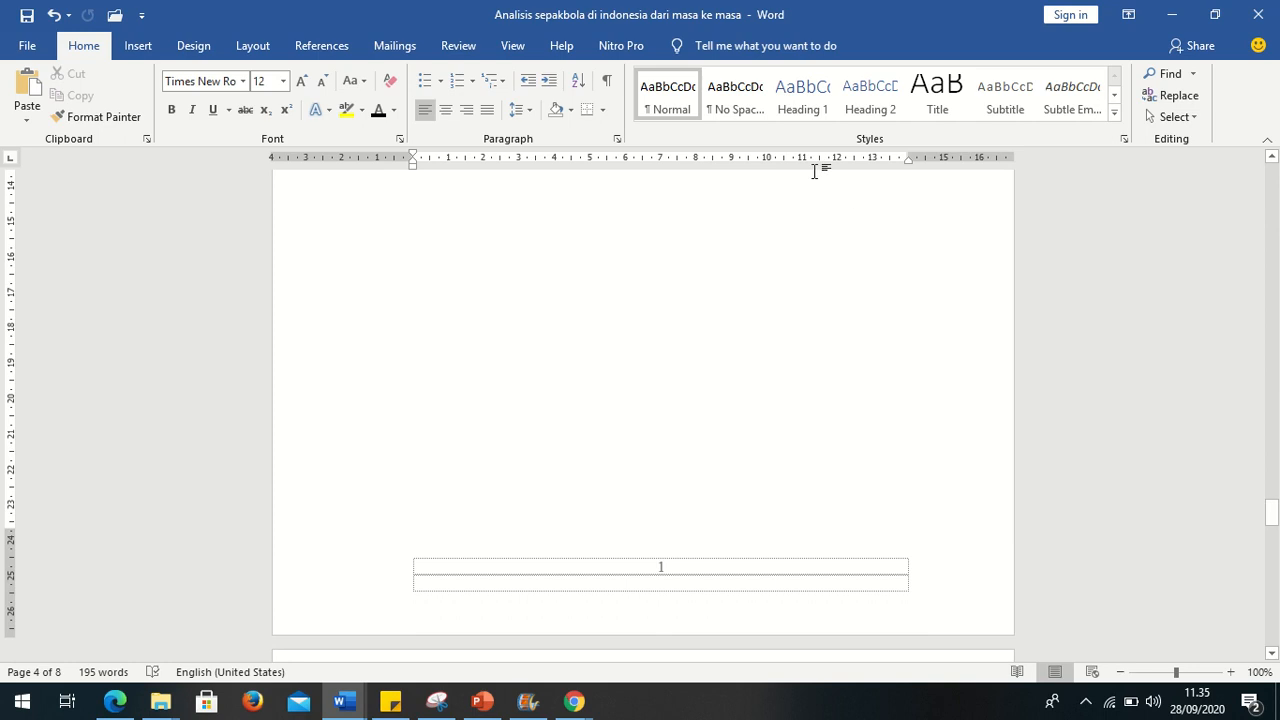
mouse_move(648, 8)
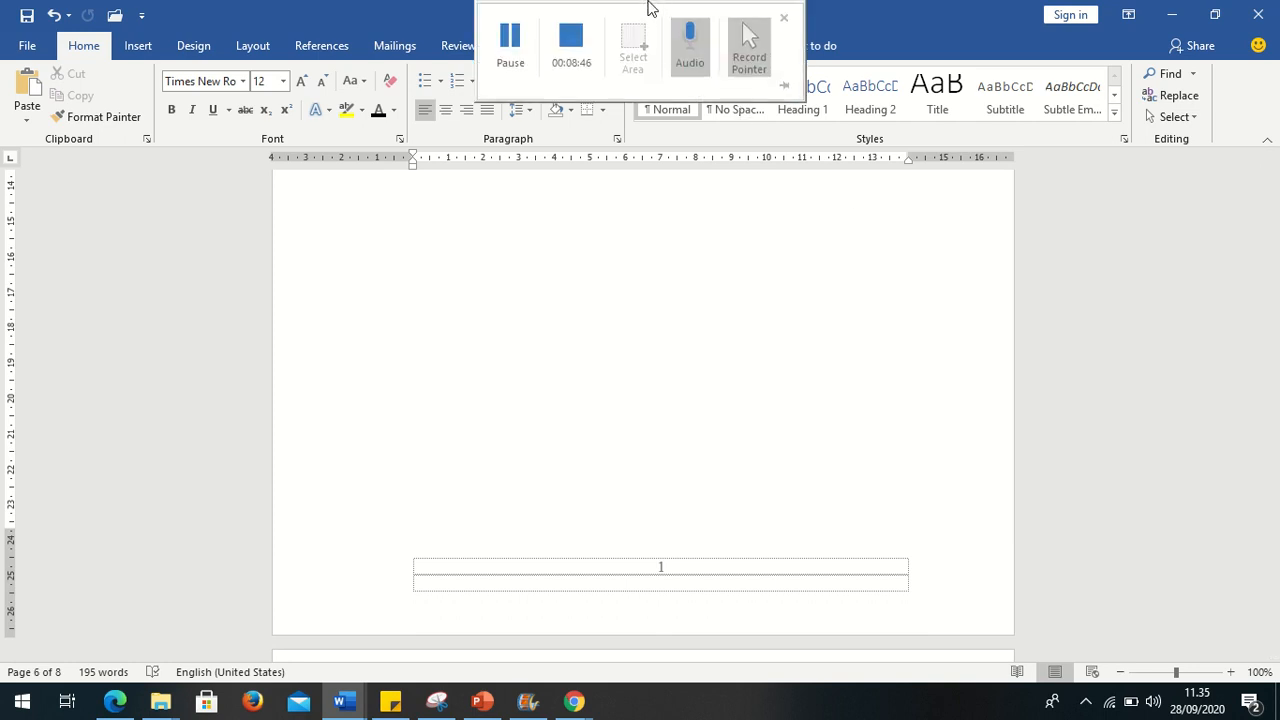
left_click(509, 40)
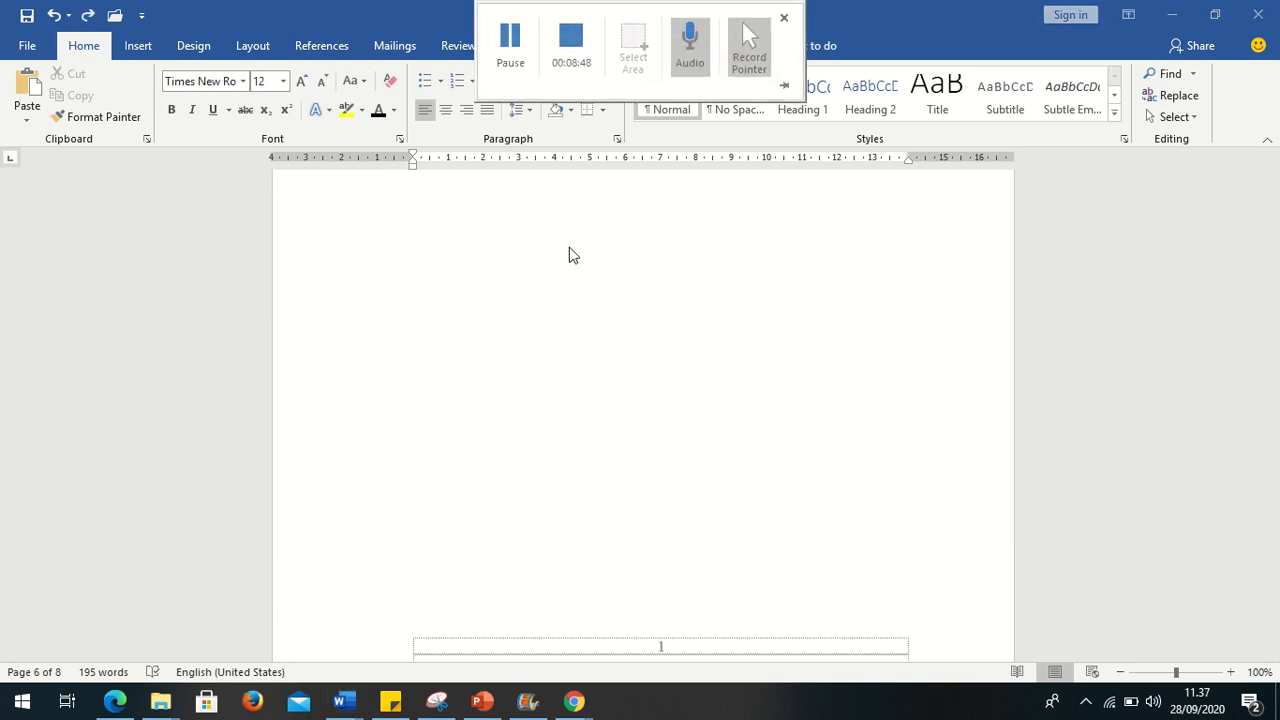
Review the page number positions on the BAB I page and the Rumusan masalah and Tujuan pages that follow
scroll(691, 449, "down", 5)
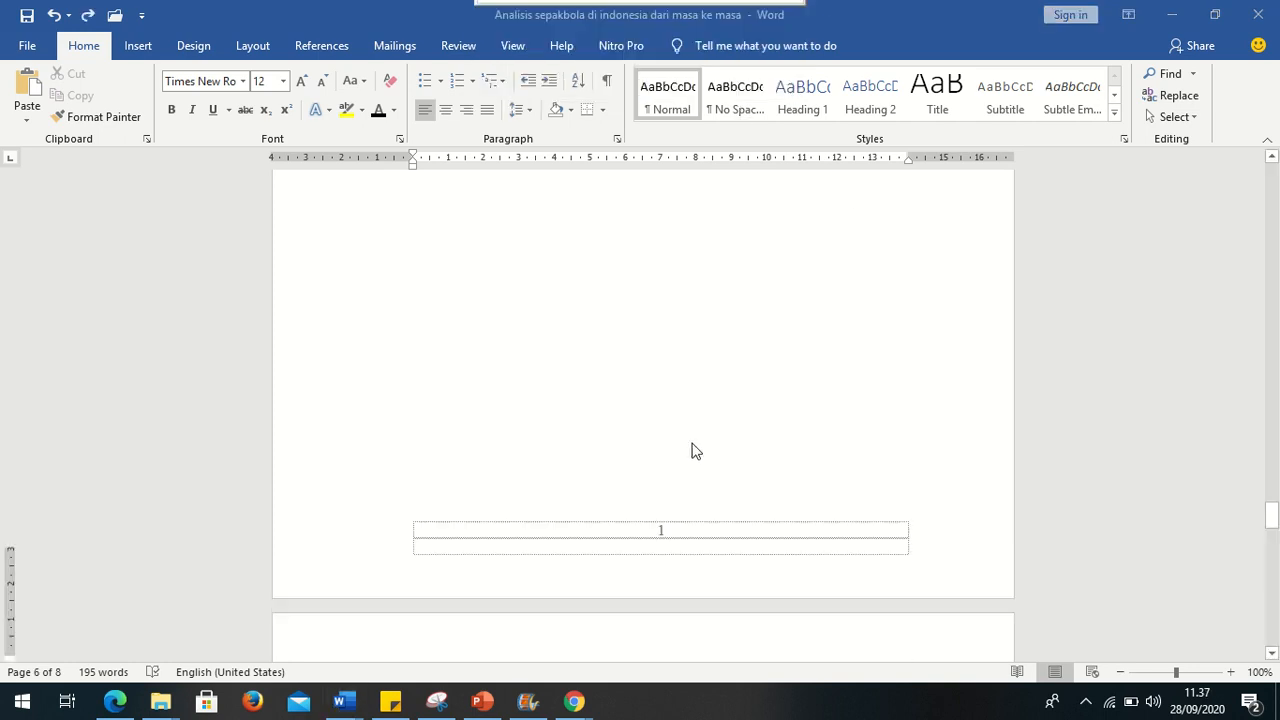
scroll(703, 440, "up", 14)
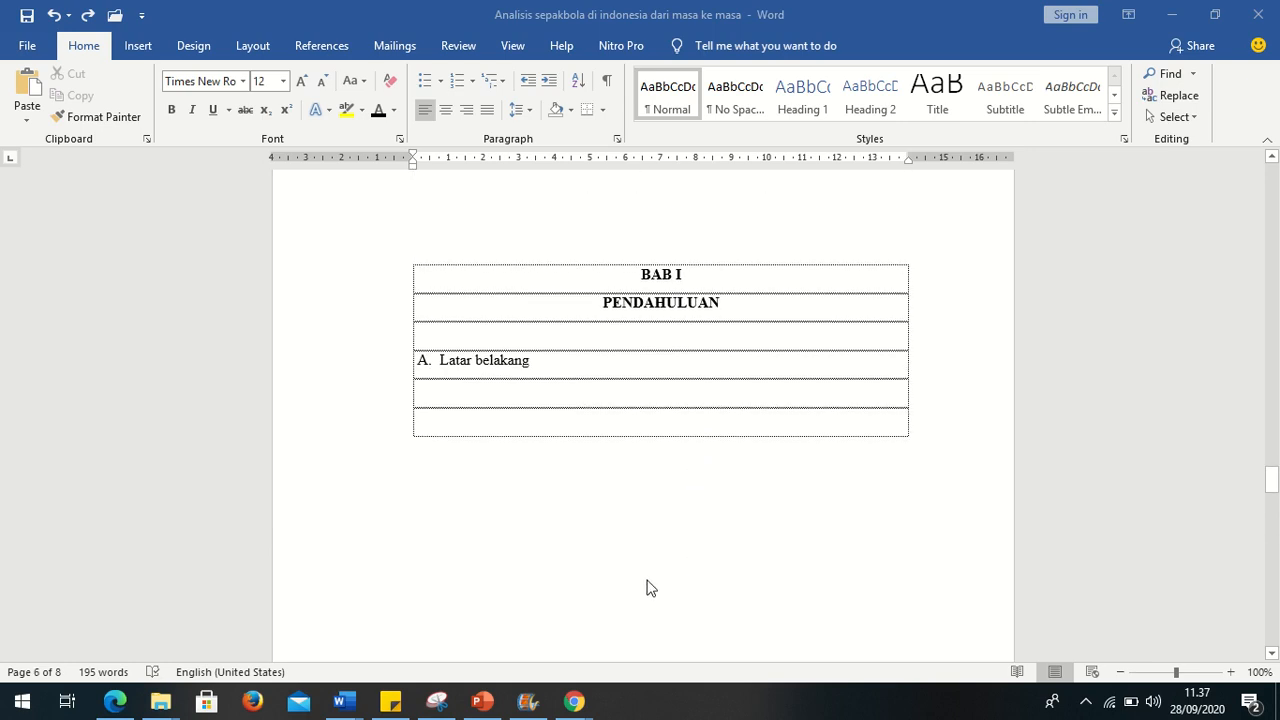
scroll(733, 475, "down", 11)
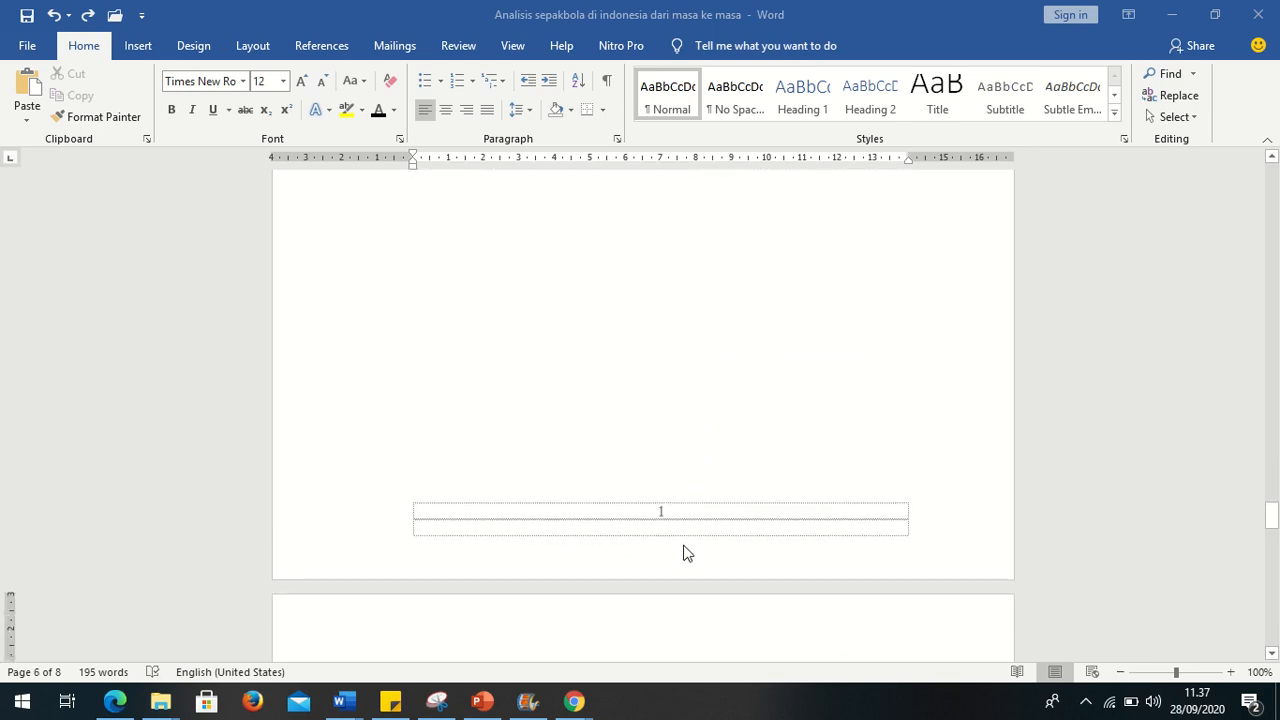
scroll(684, 539, "up", 11)
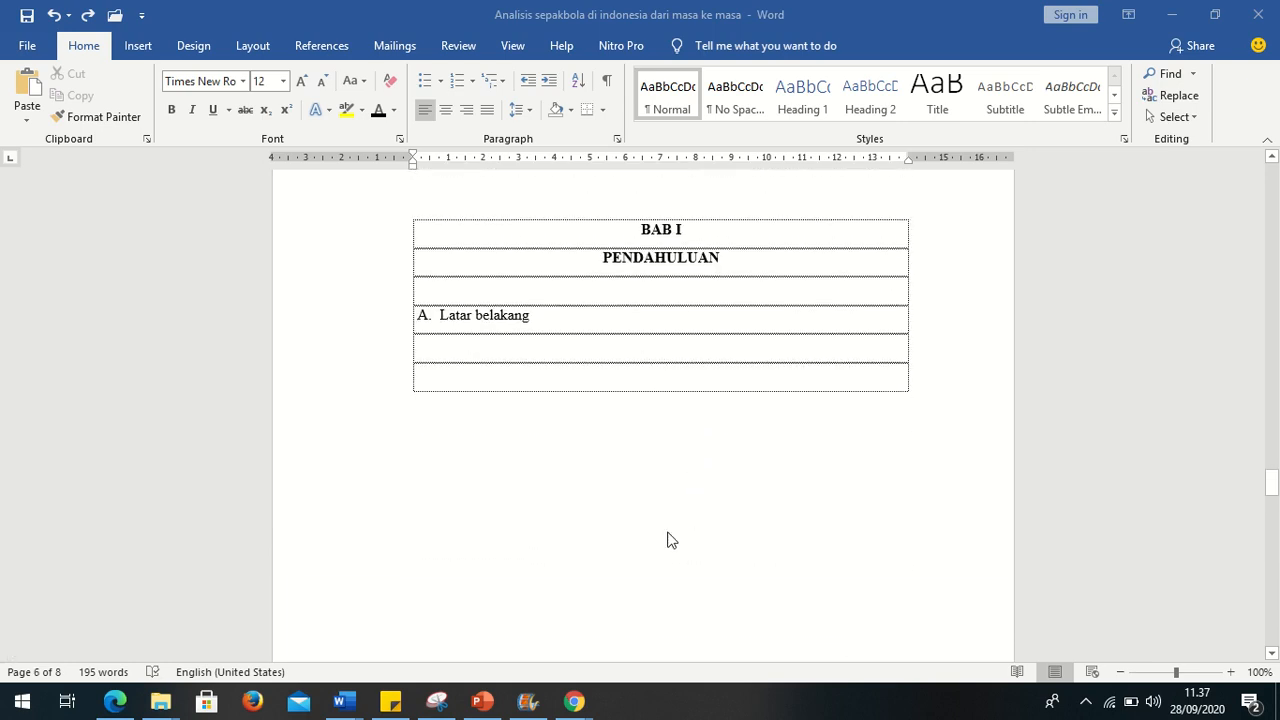
scroll(664, 541, "down", 10)
scroll(664, 545, "down", 12)
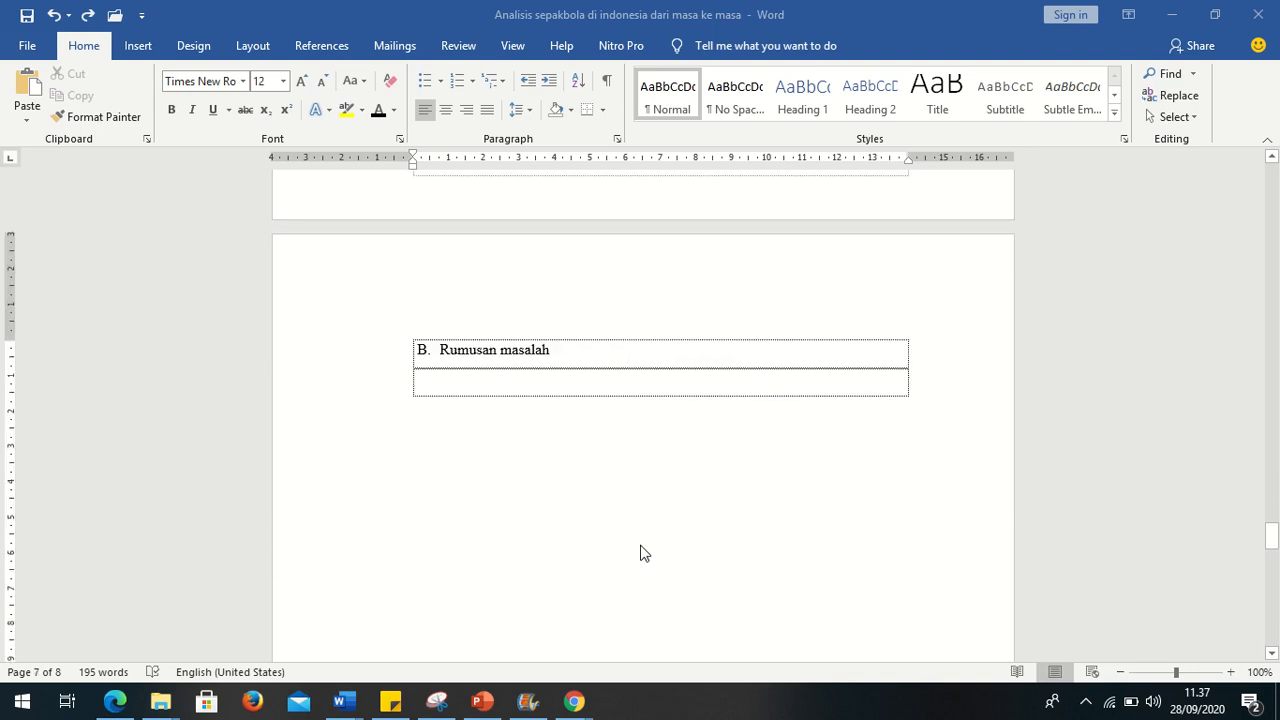
scroll(644, 553, "down", 5)
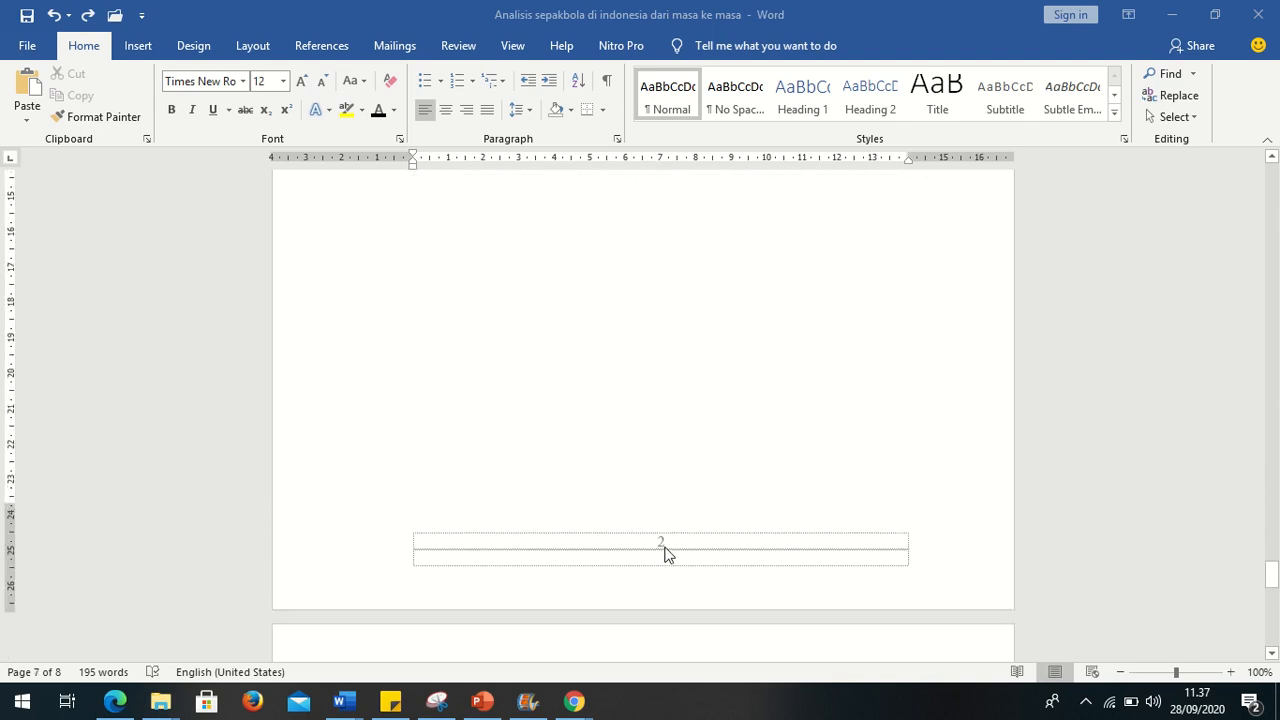
scroll(674, 534, "up", 10)
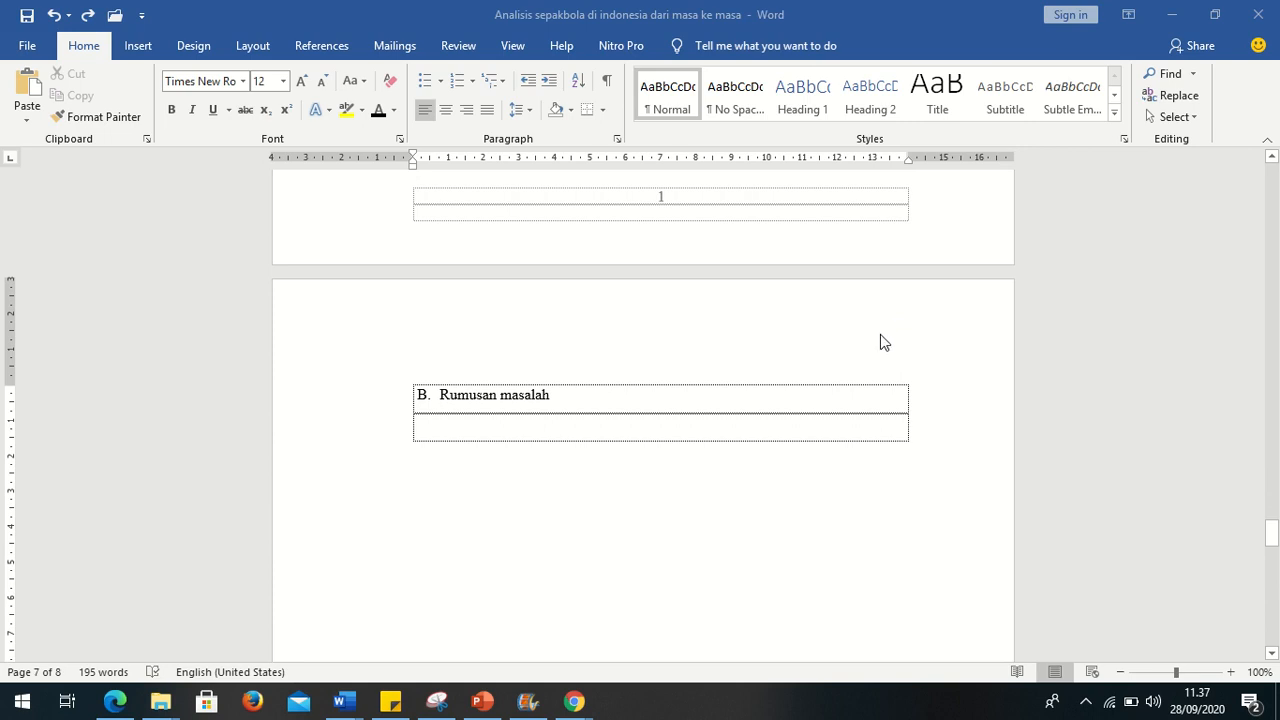
scroll(880, 343, "down", 12)
scroll(790, 473, "down", 5)
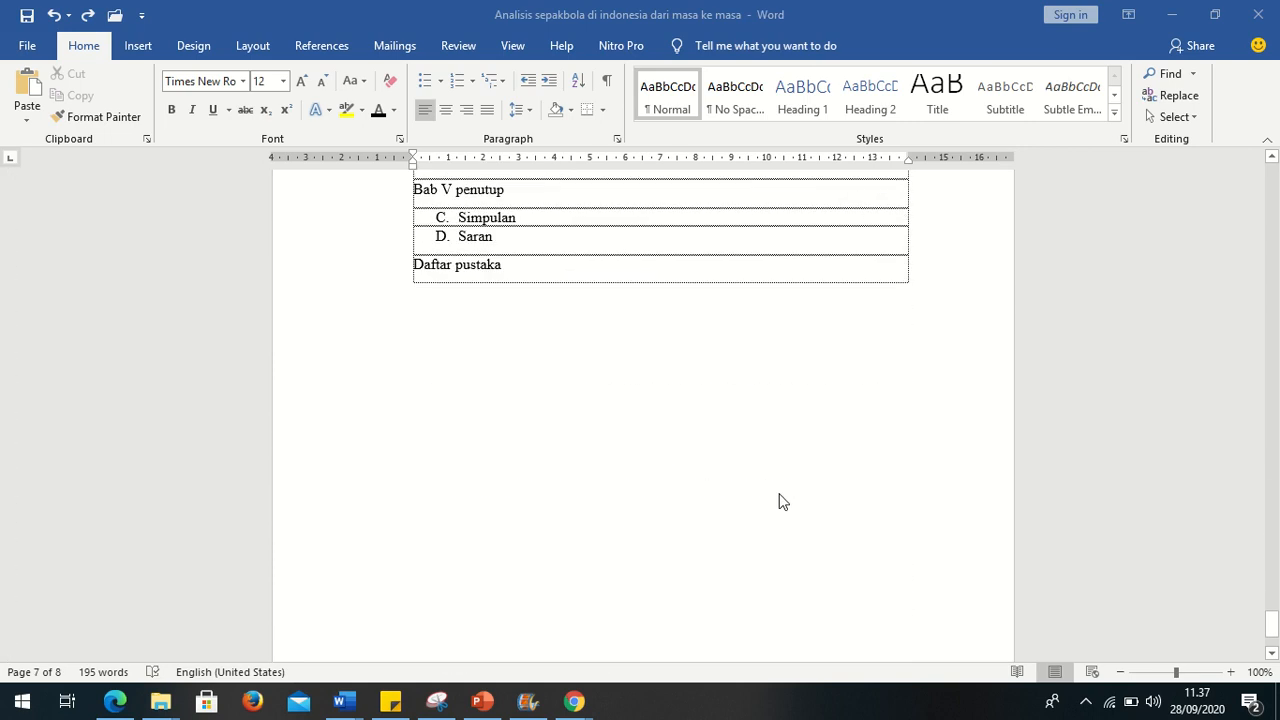
scroll(770, 492, "up", 8)
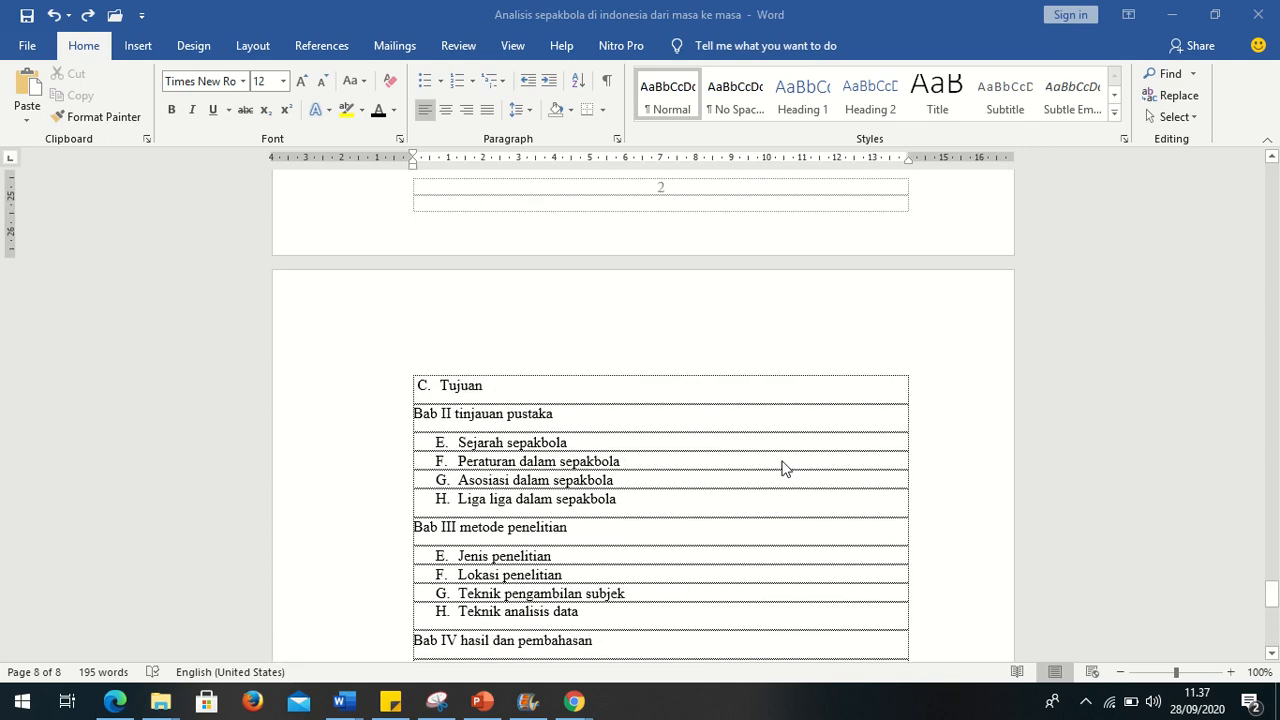
scroll(785, 462, "up", 10)
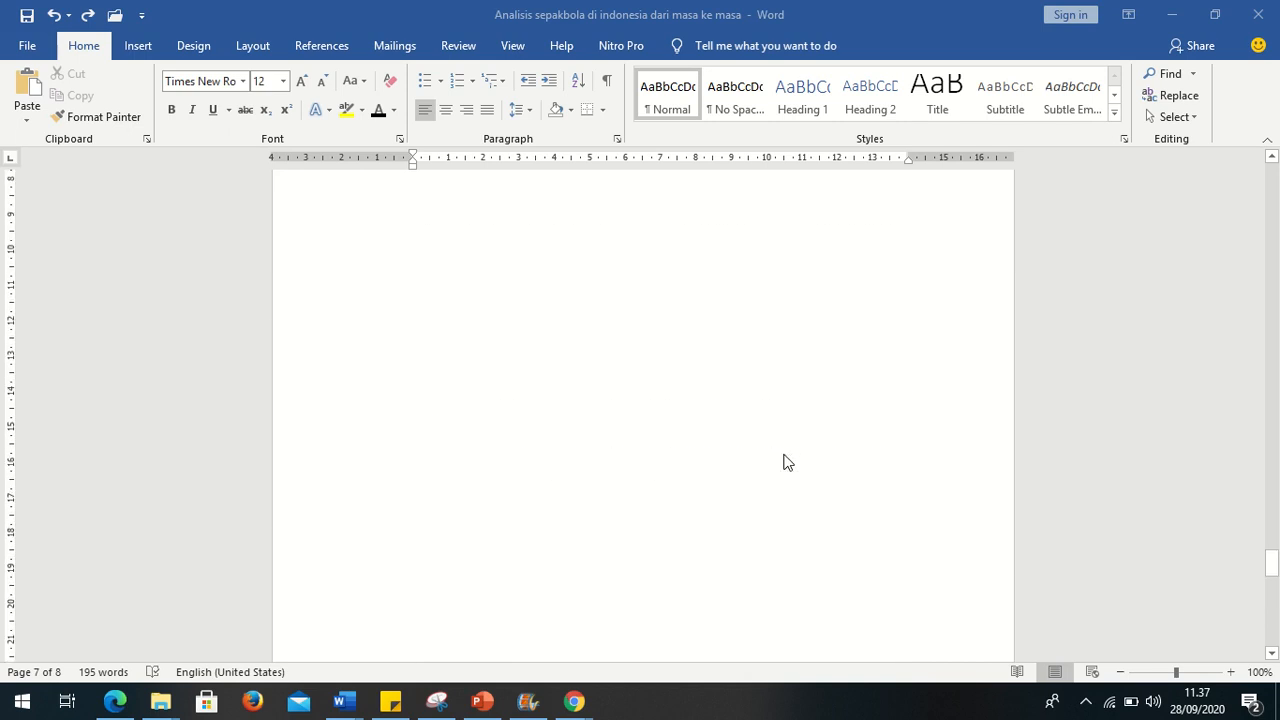
scroll(785, 462, "up", 3)
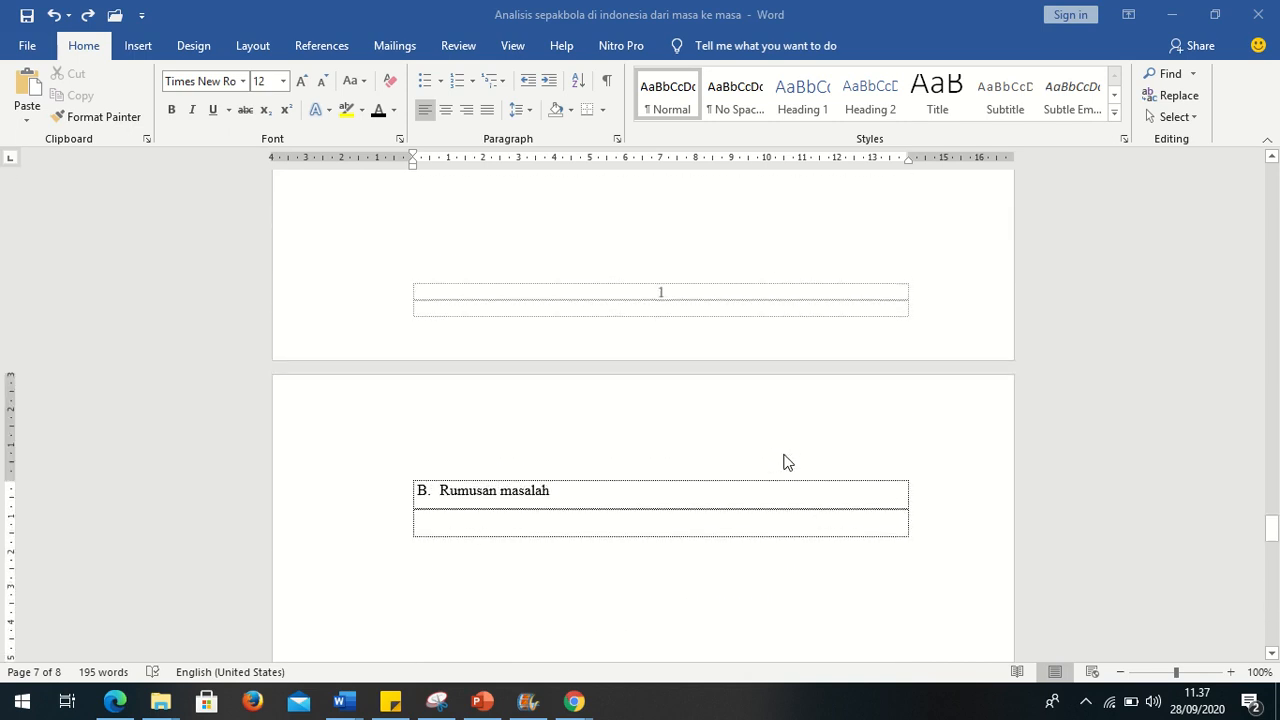
scroll(785, 462, "down", 7)
scroll(780, 460, "up", 5)
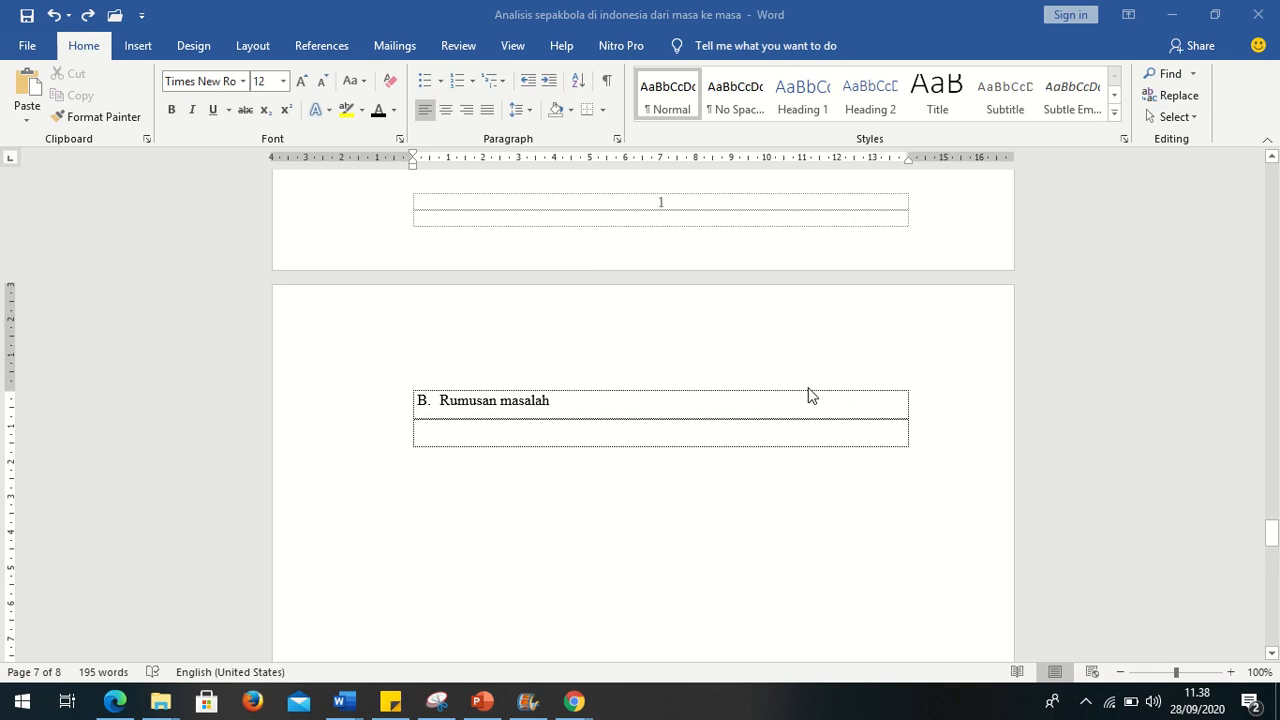
scroll(789, 402, "up", 3)
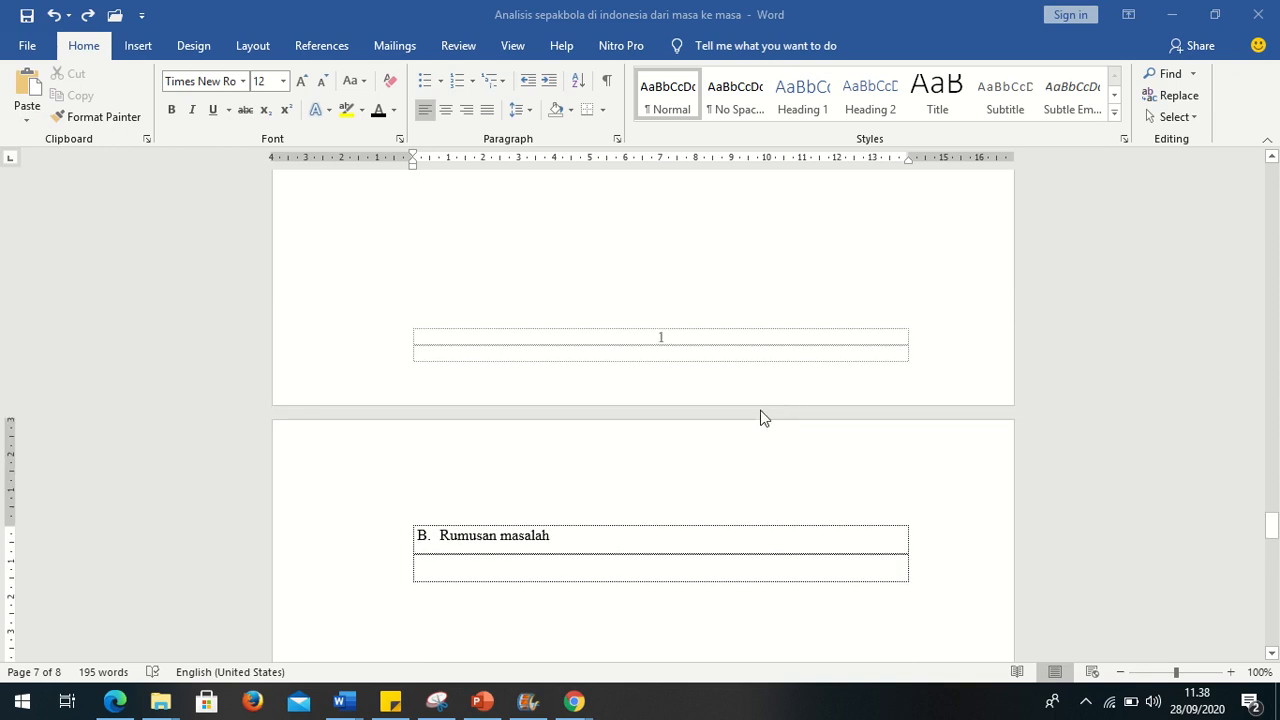
scroll(769, 409, "up", 8)
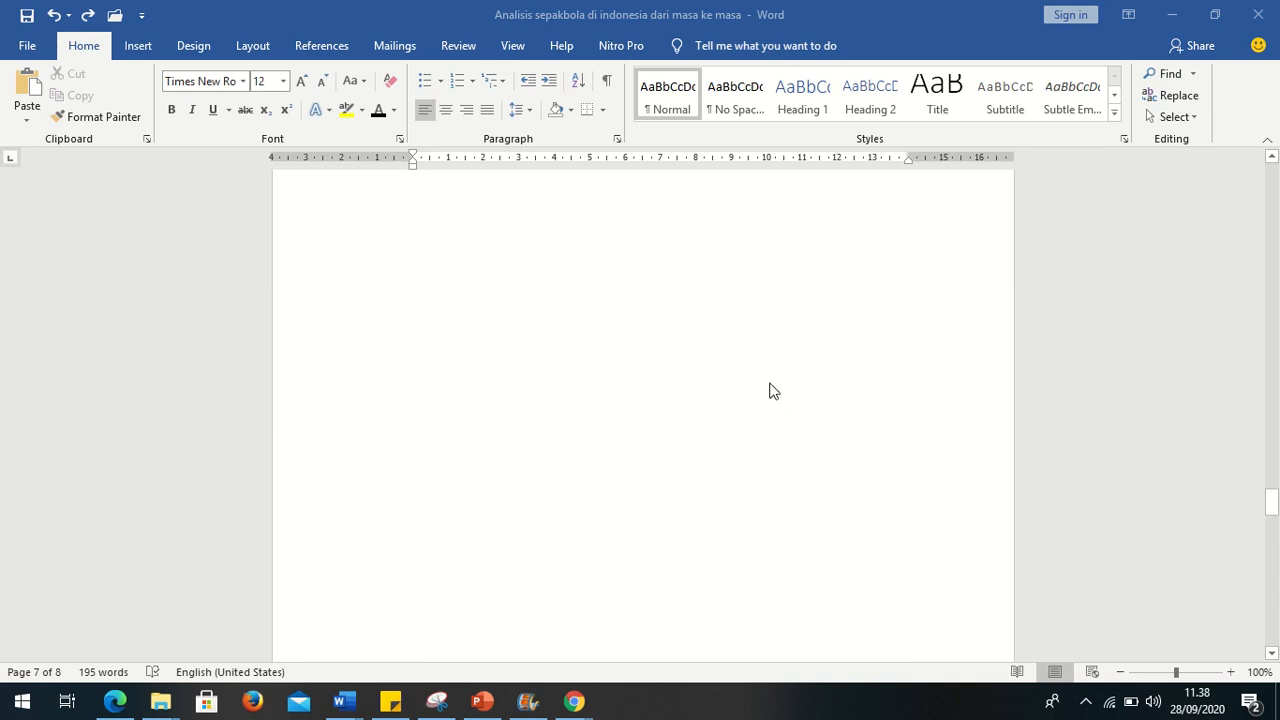
scroll(769, 391, "up", 5)
scroll(770, 398, "down", 14)
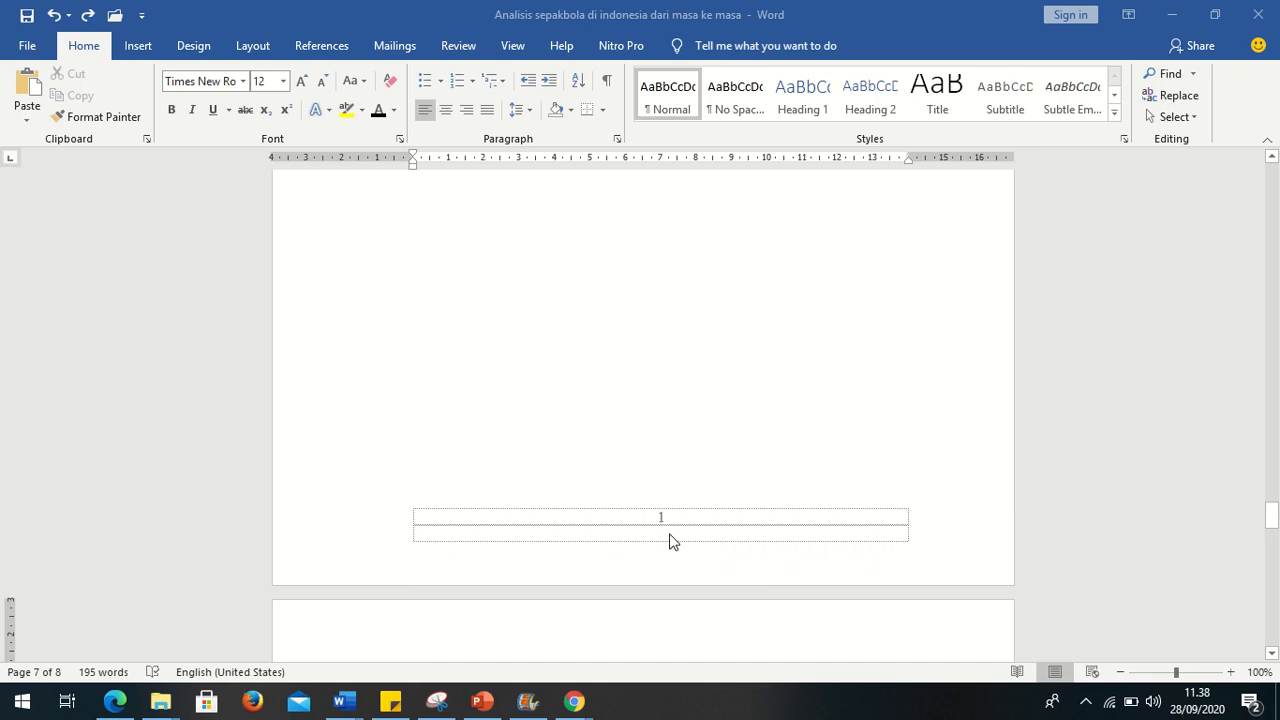
scroll(670, 535, "down", 8)
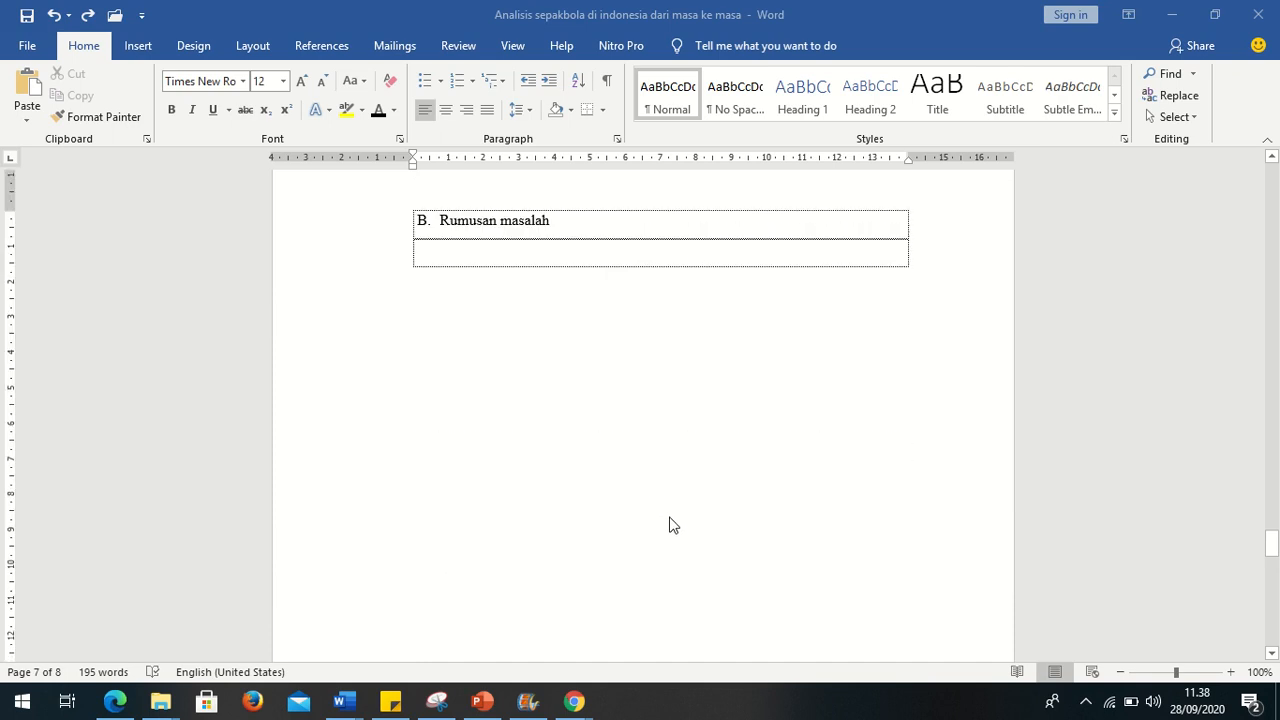
scroll(665, 525, "down", 10)
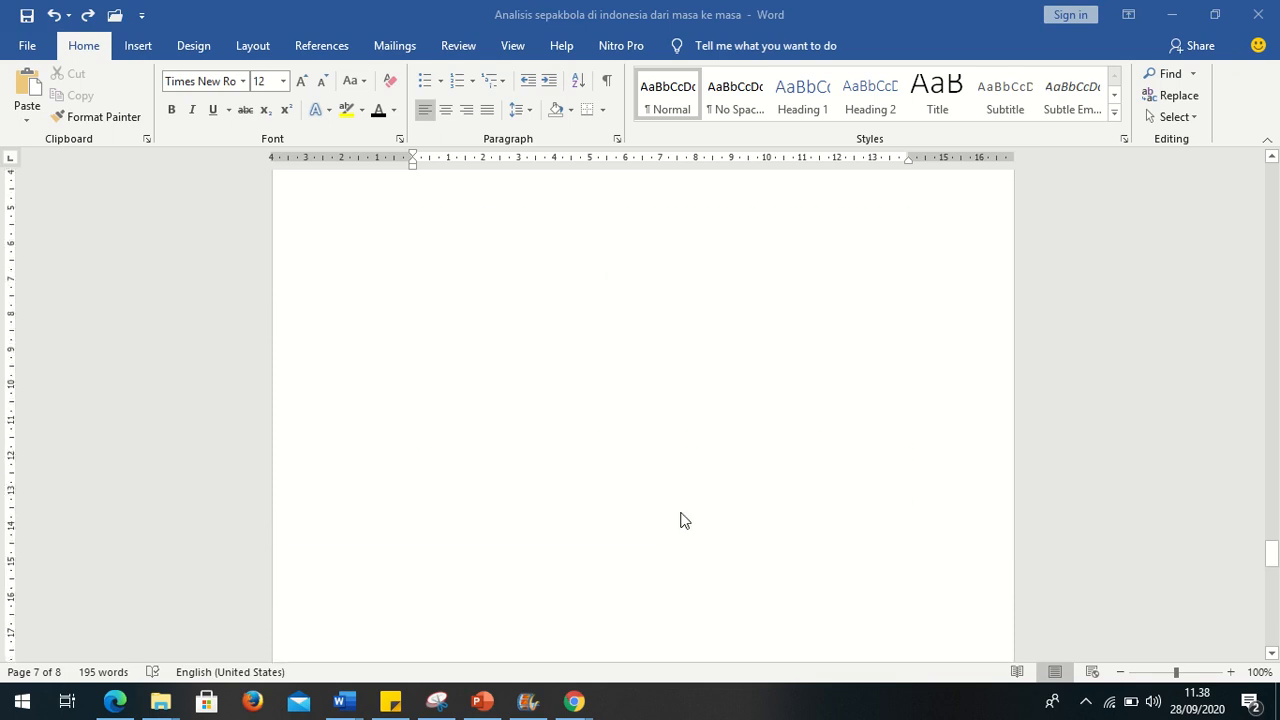
scroll(680, 520, "up", 4)
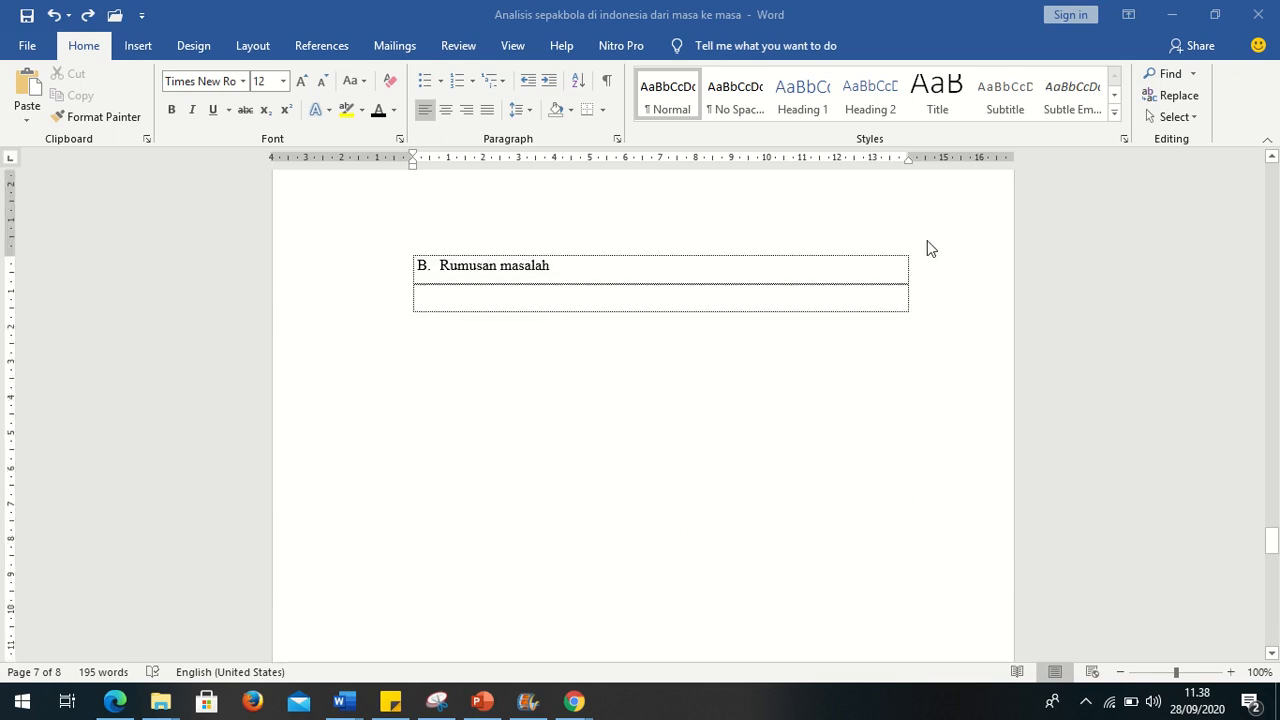
Insert a page break before the "Bab II tinjauan pustaka" heading so that it starts on a new page
scroll(927, 245, "down", 15)
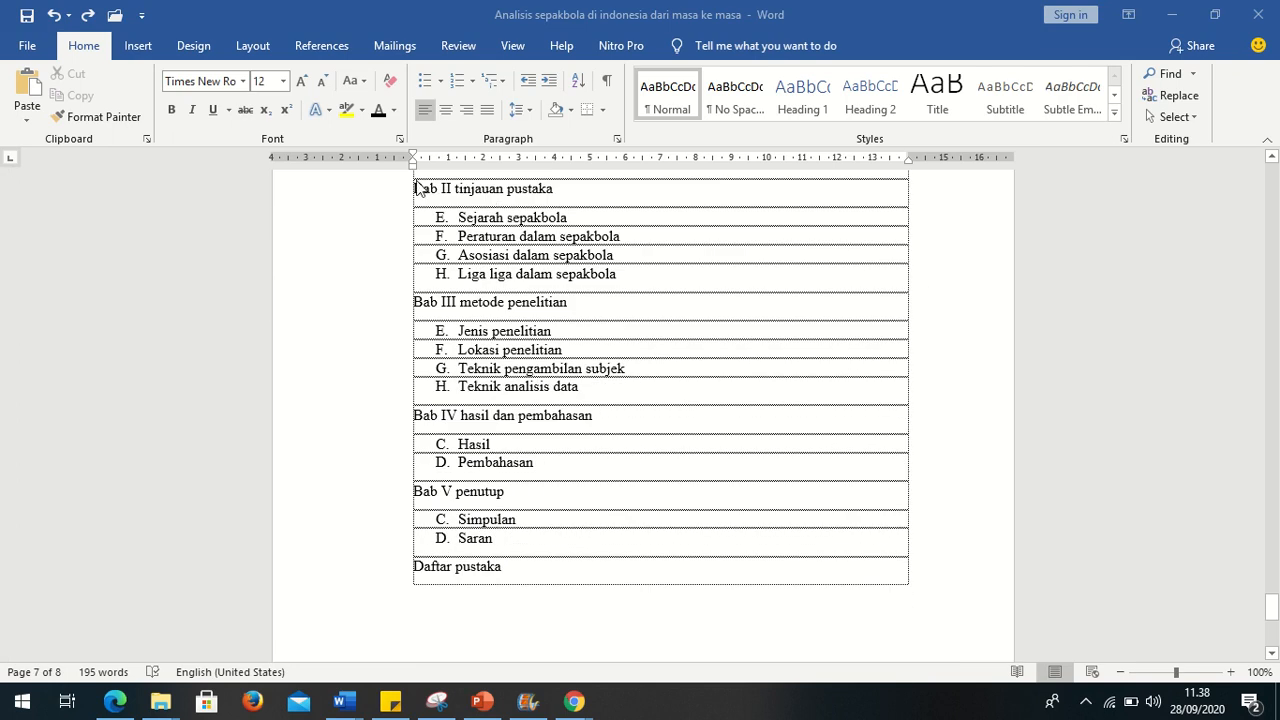
left_click(447, 199)
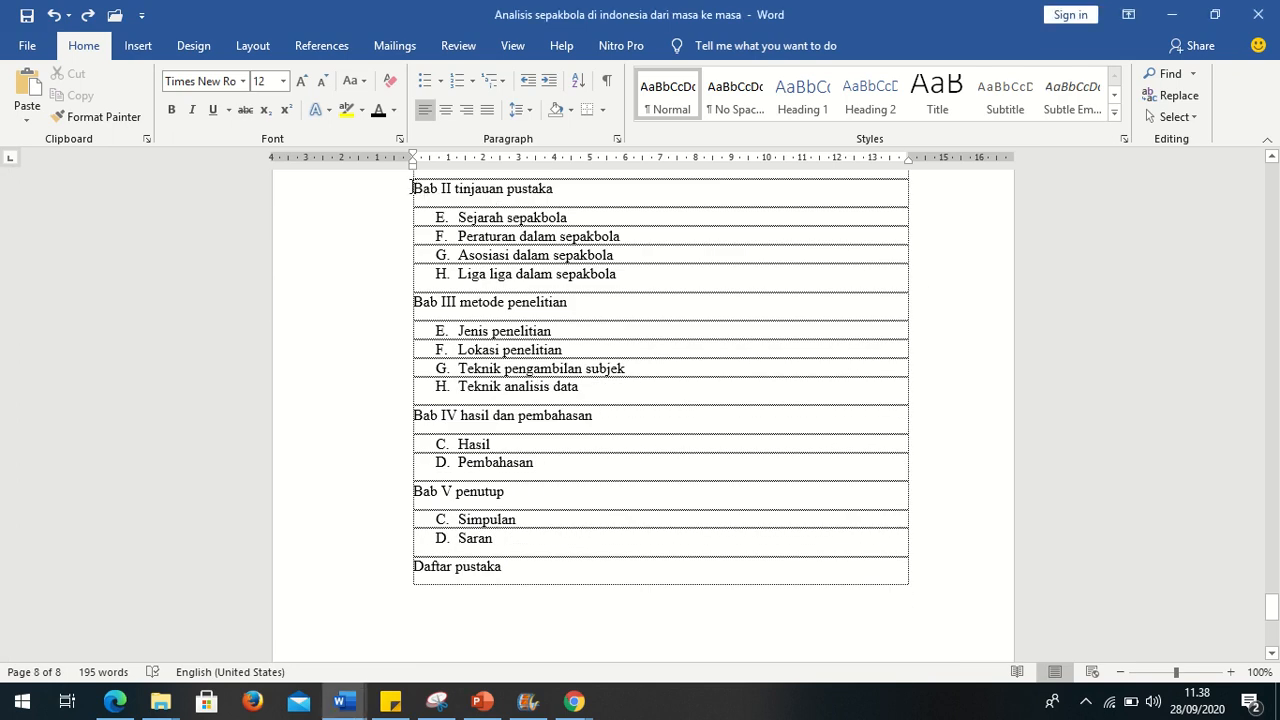
key("ctrl+Return")
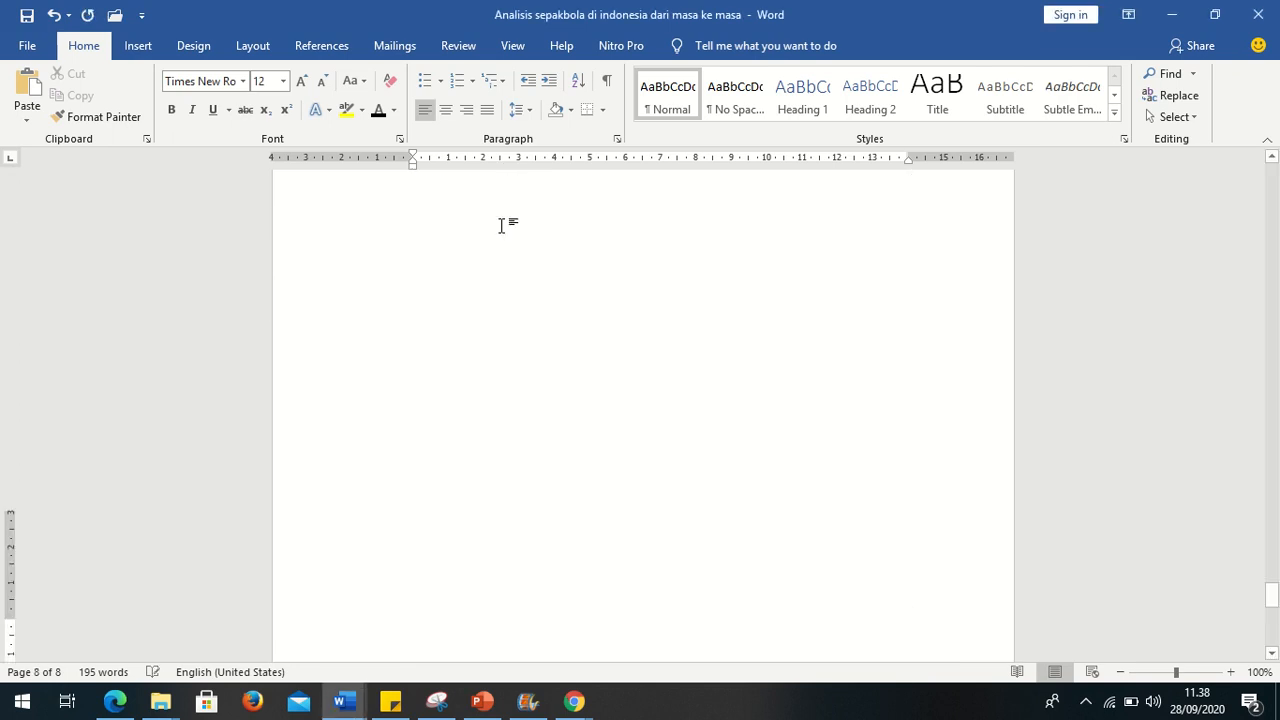
scroll(644, 342, "down", 1)
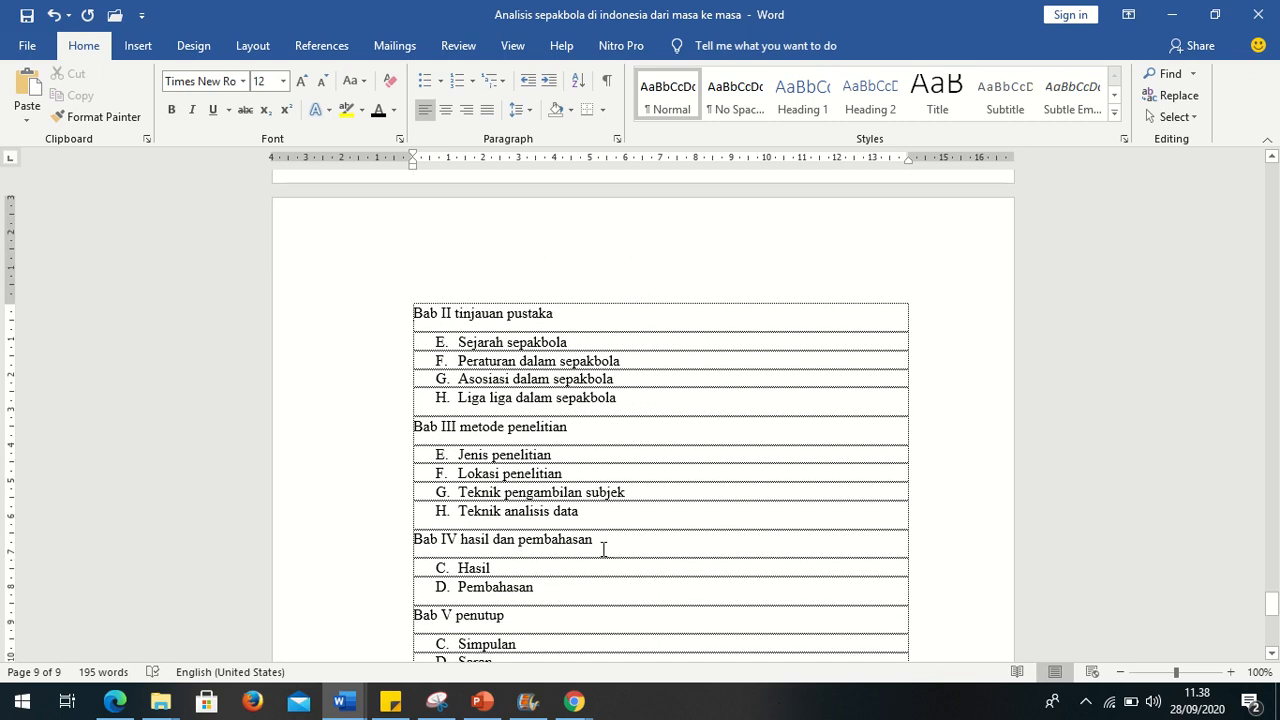
Check the footer page numbers from the Bab II page back to the BAB I, Rumusan masalah and Tujuan pages
scroll(680, 623, "down", 5)
scroll(701, 620, "down", 5)
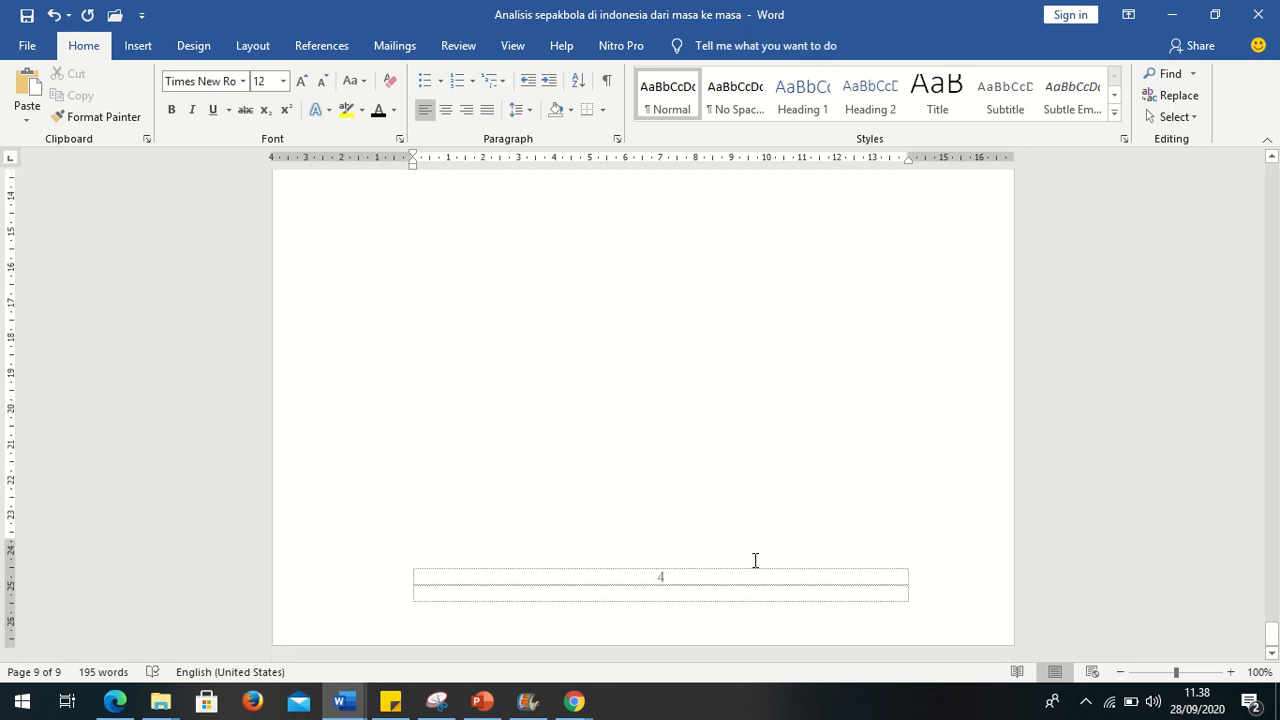
scroll(793, 566, "up", 5)
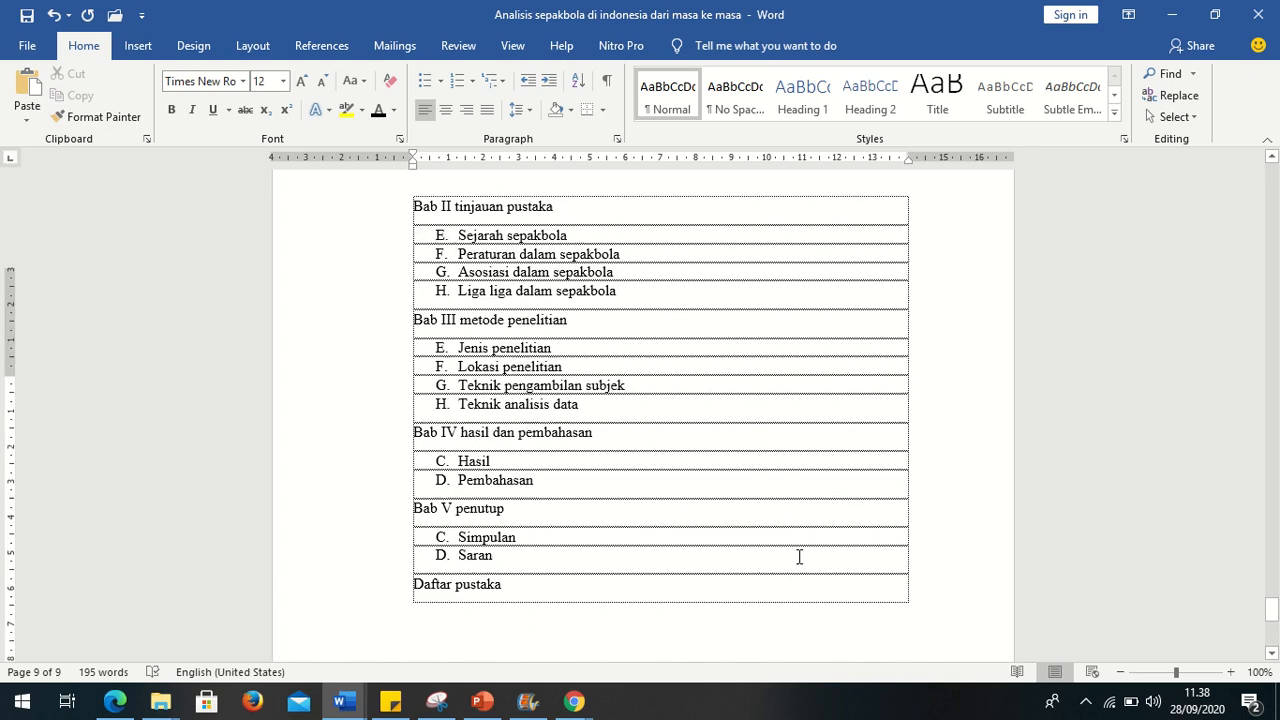
scroll(795, 560, "down", 5)
scroll(800, 553, "up", 5)
scroll(800, 553, "up", 10)
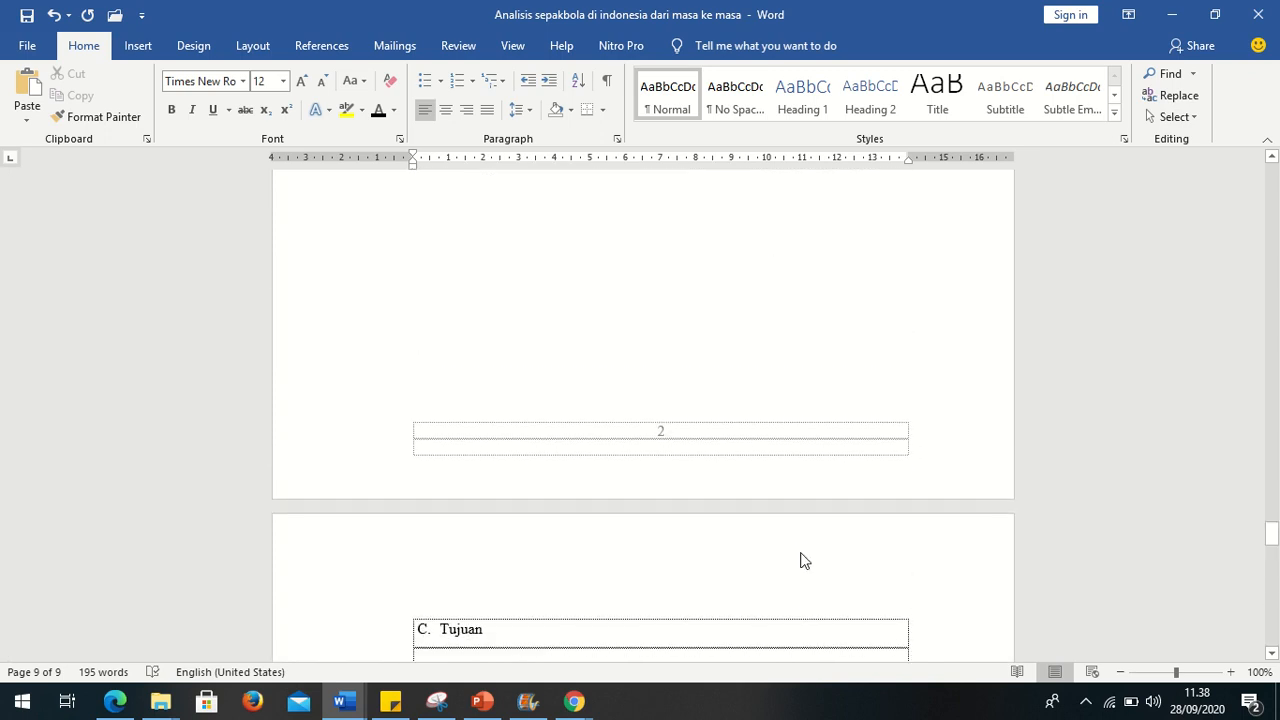
scroll(800, 555, "up", 5)
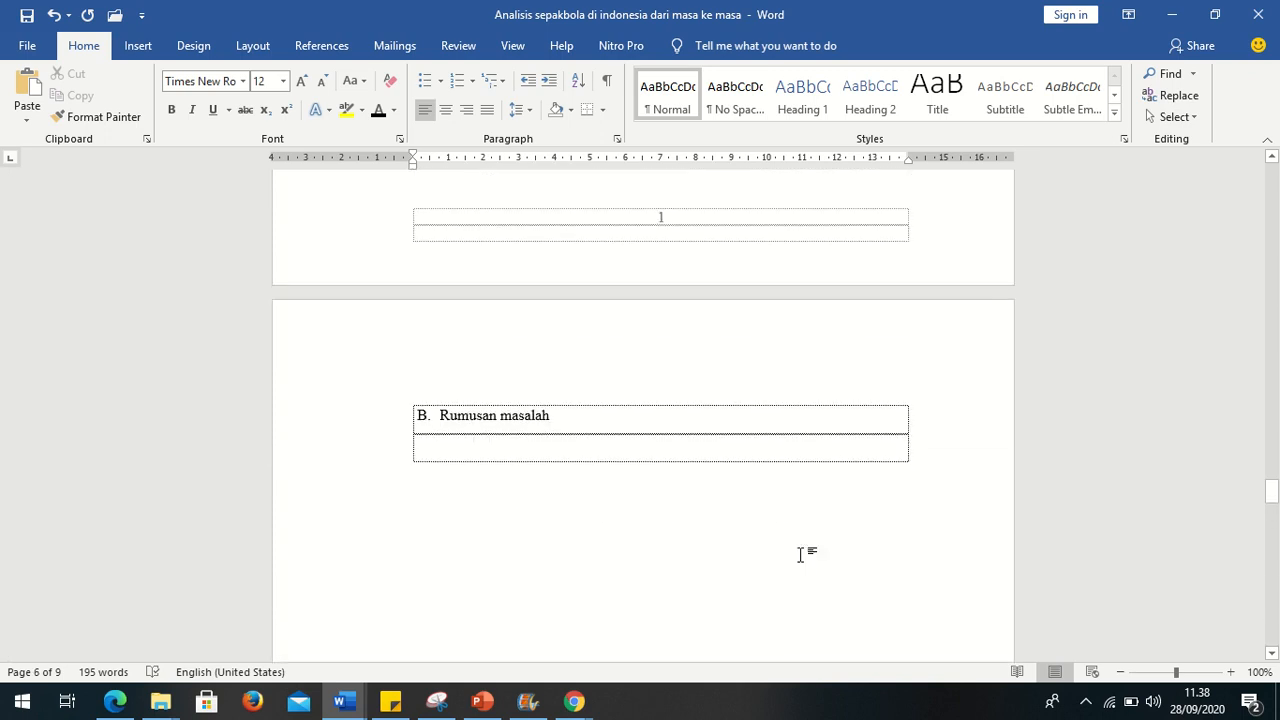
scroll(801, 555, "down", 12)
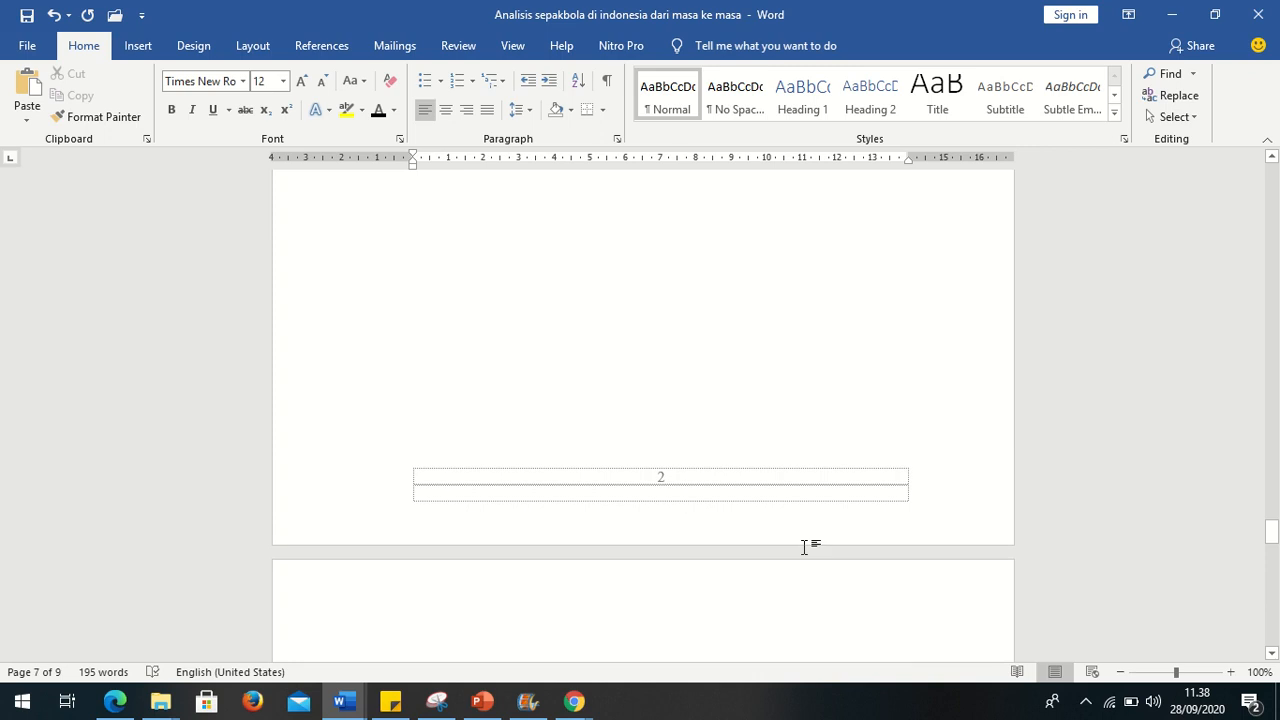